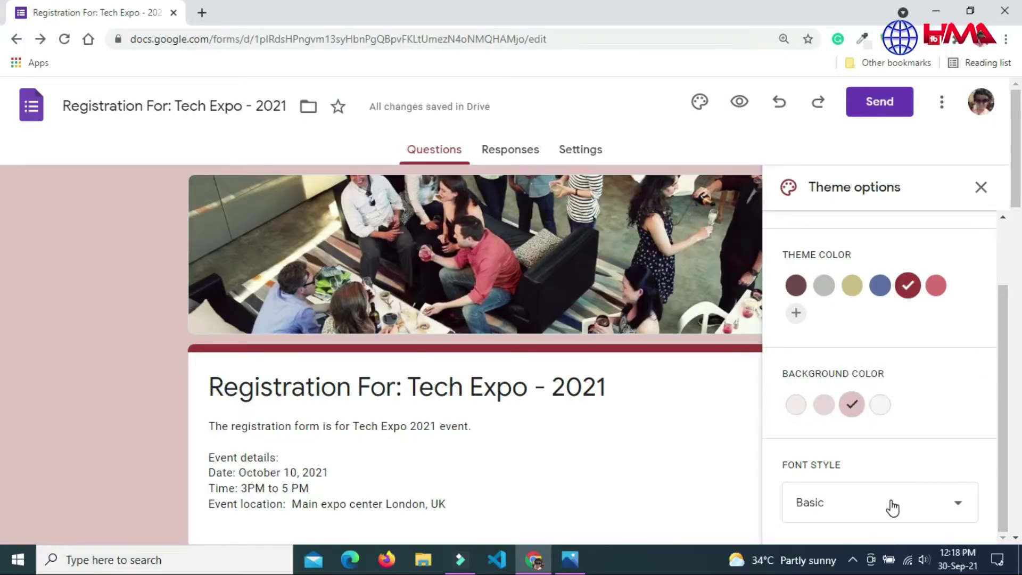
Step: Change the theme's font style to Playful
{"action": "left_click", "coordinate": [892, 507]}
{"action": "left_click", "coordinate": [815, 517]}
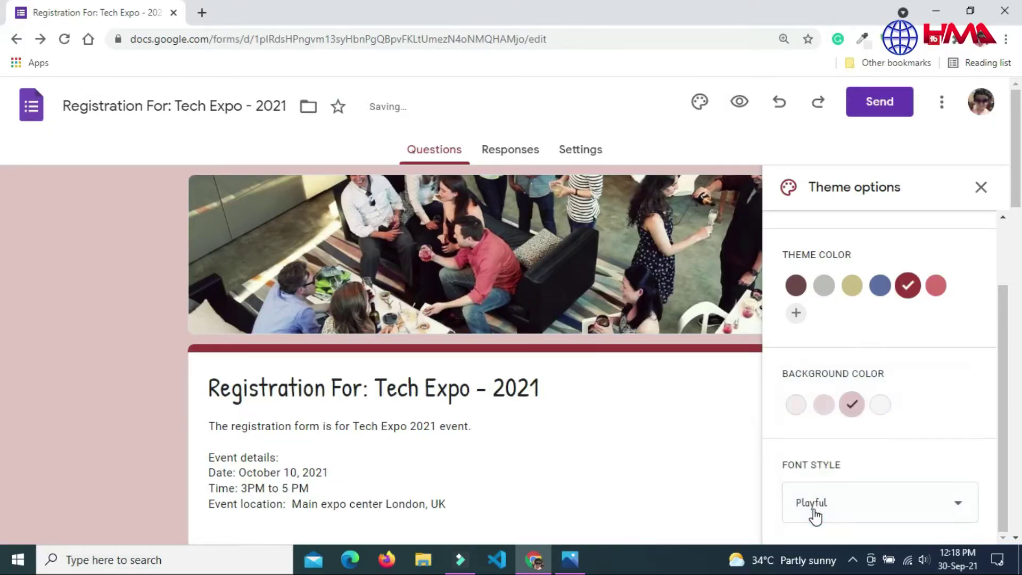
{"action": "left_click_drag", "start_coordinate": [1004, 358], "coordinate": [1004, 282]}
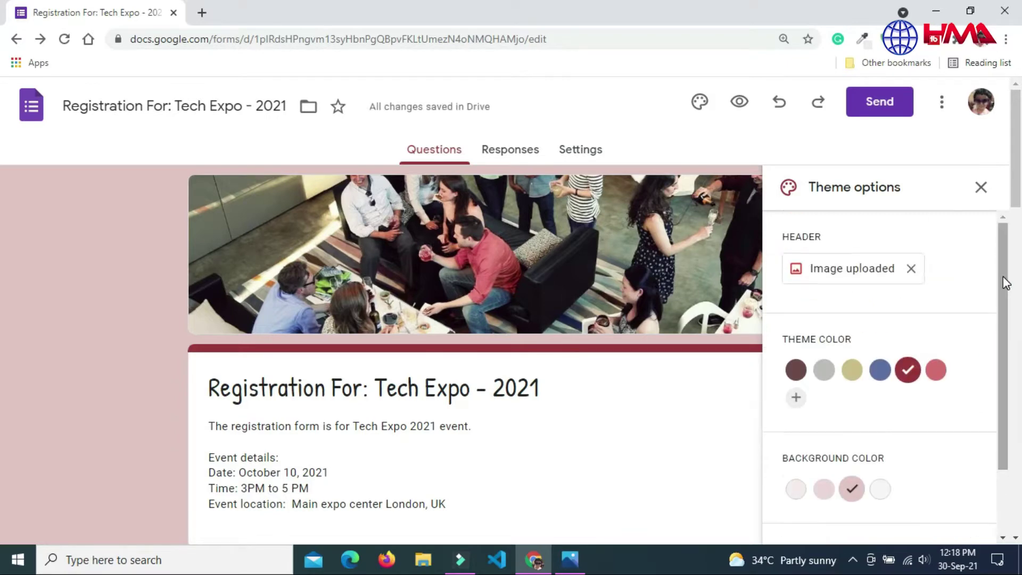
Step: In the preview, trigger the required and four-letter First Name errors with 'zz' and 'mck'
{"action": "left_click", "coordinate": [980, 187]}
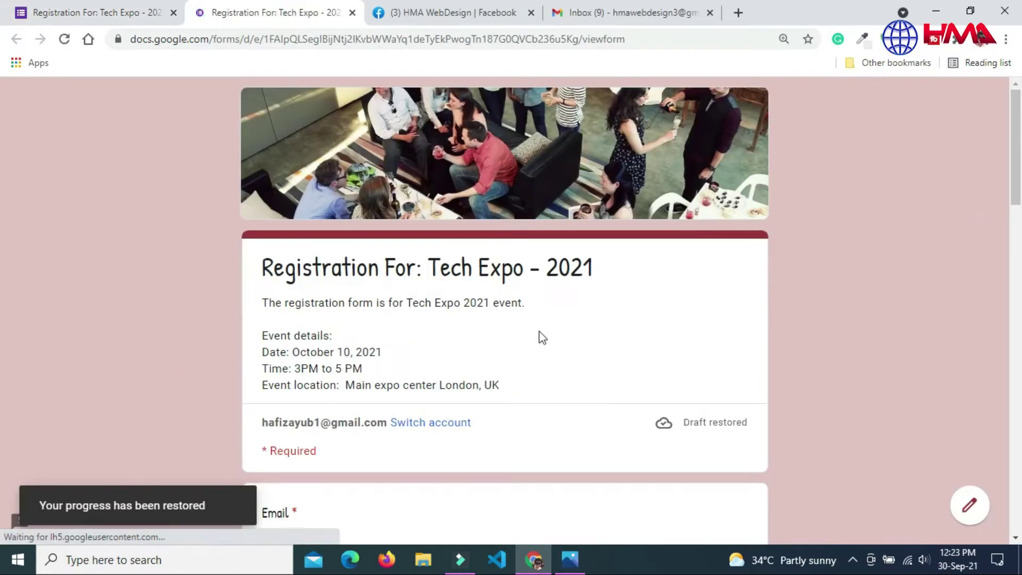
{"action": "scroll", "coordinate": [393, 248], "scroll_direction": "down", "scroll_amount": 5}
{"action": "left_click", "coordinate": [379, 244]}
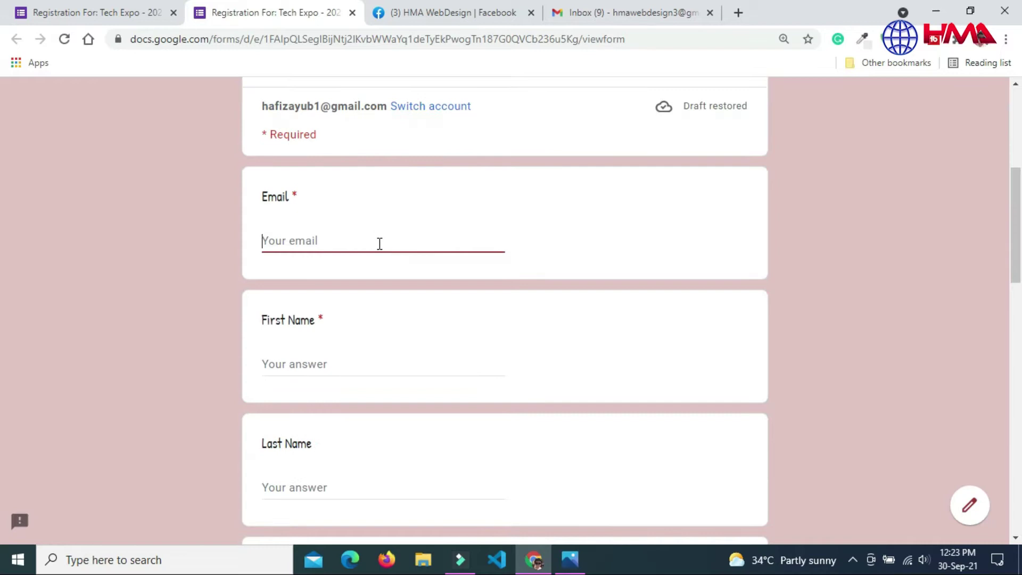
{"action": "left_click", "coordinate": [314, 359]}
{"action": "left_click", "coordinate": [340, 505]}
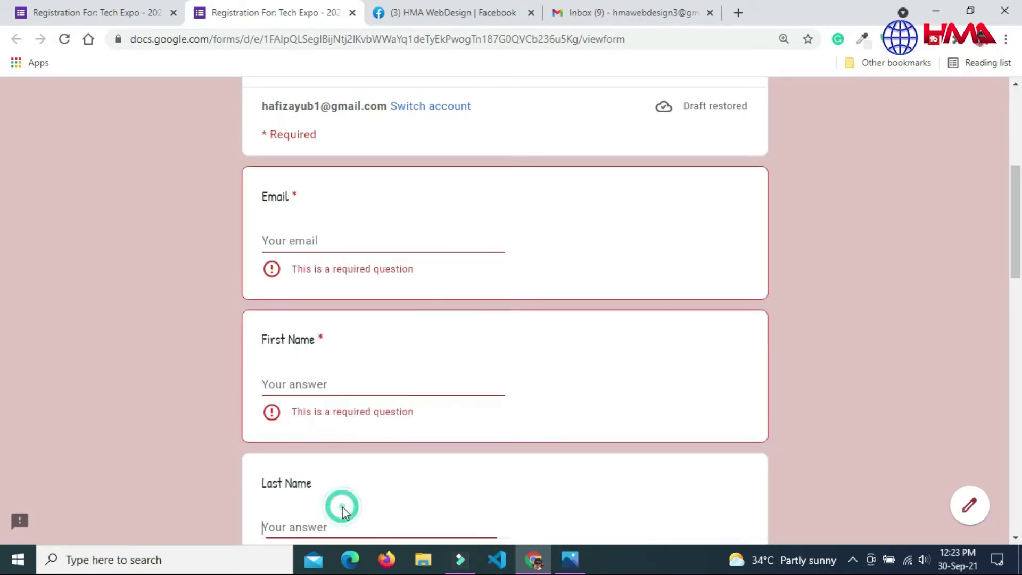
{"action": "left_click", "coordinate": [315, 378]}
{"action": "type", "text": "zz"}
{"action": "left_click", "coordinate": [319, 524]}
{"action": "left_click", "coordinate": [358, 381]}
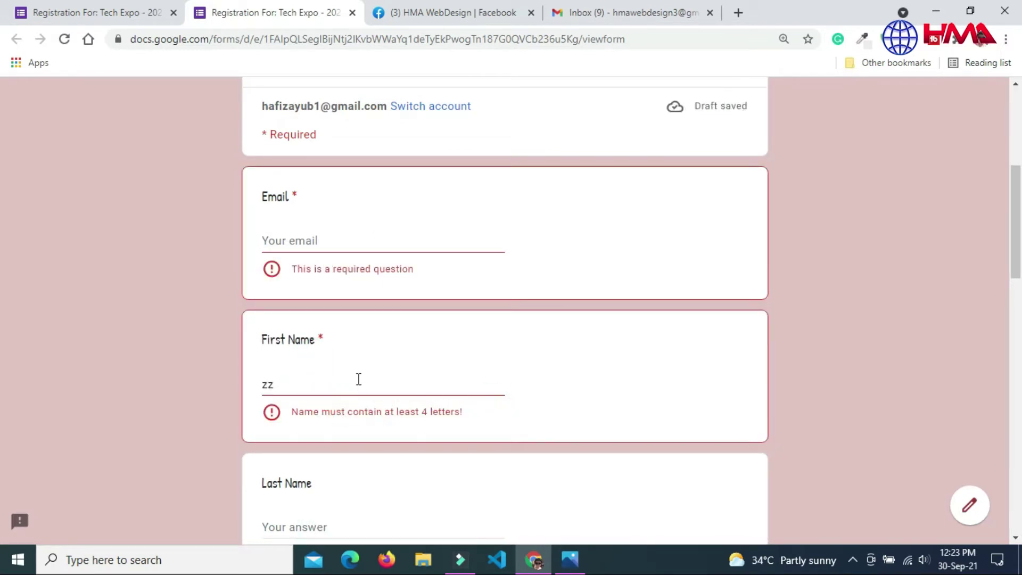
{"action": "type", "text": "mck"}
Step: Trigger the City & State and invalid phone errors with 'ssdfsdf', then enter phone 45678910
{"action": "scroll", "coordinate": [2, 302], "scroll_direction": "down", "scroll_amount": 4}
{"action": "scroll", "coordinate": [3, 302], "scroll_direction": "down", "scroll_amount": 3}
{"action": "left_click", "coordinate": [394, 239]}
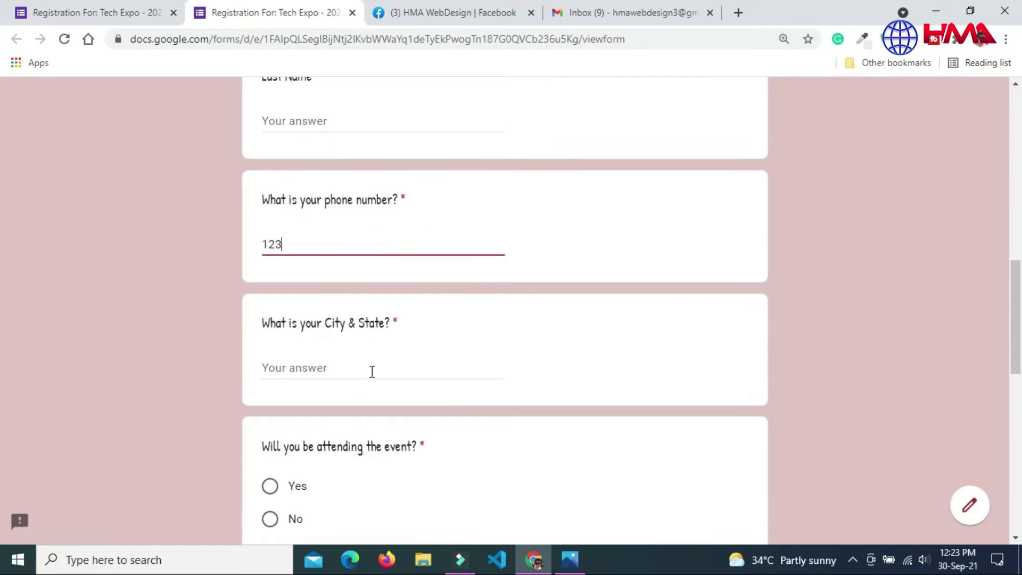
{"action": "left_click", "coordinate": [372, 369]}
{"action": "left_click", "coordinate": [435, 272]}
{"action": "left_click", "coordinate": [367, 251]}
{"action": "type", "text": "ssdfsdf"}
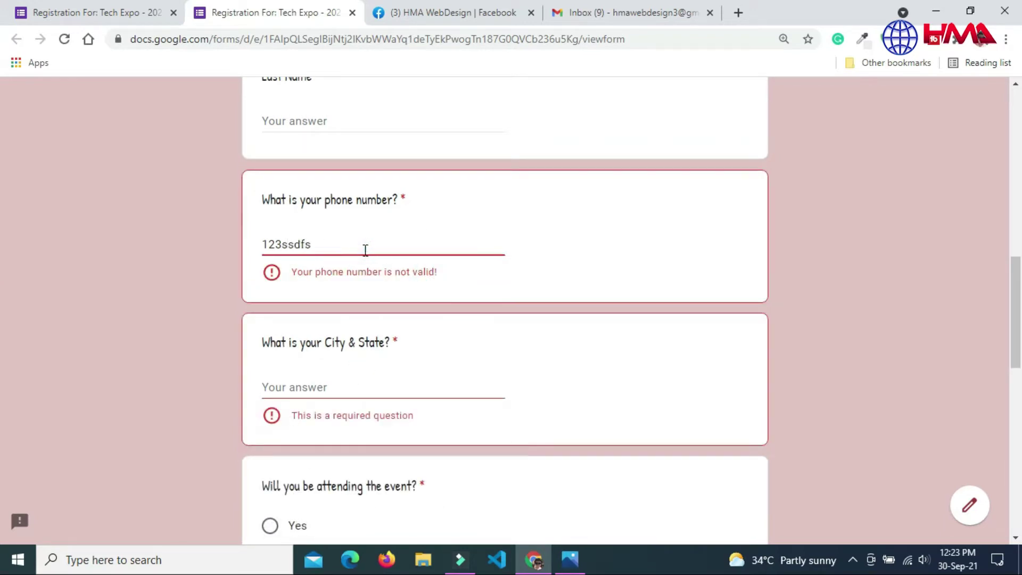
{"action": "key", "text": "BackSpace"}
{"action": "key", "text": "BackSpace"}
{"action": "key", "text": "BackSpace"}
{"action": "key", "text": "BackSpace"}
{"action": "key", "text": "BackSpace"}
{"action": "type", "text": "45678910"}
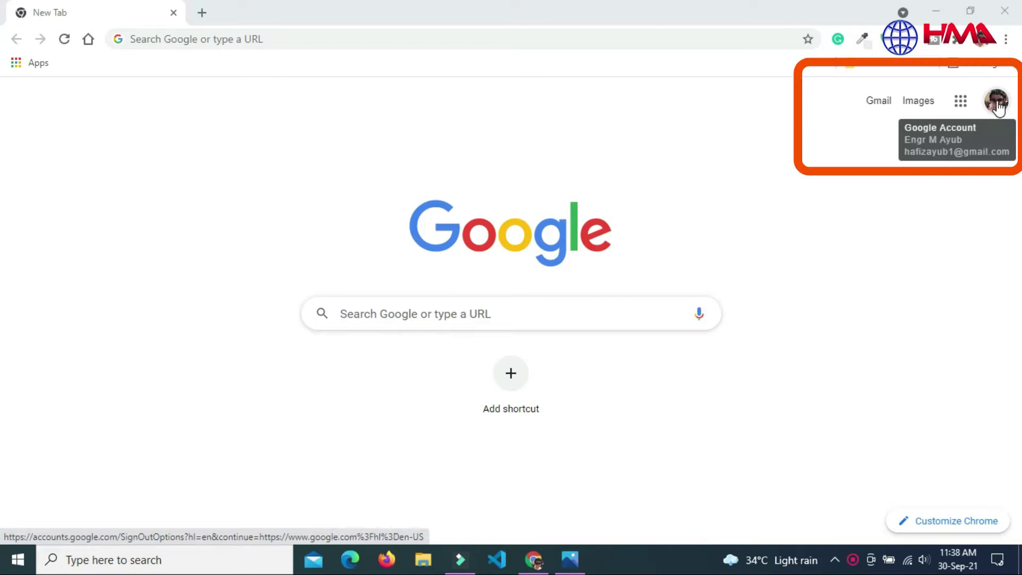
Step: Open Google Forms from the Google apps grid on the New Tab page
{"action": "left_click", "coordinate": [967, 112]}
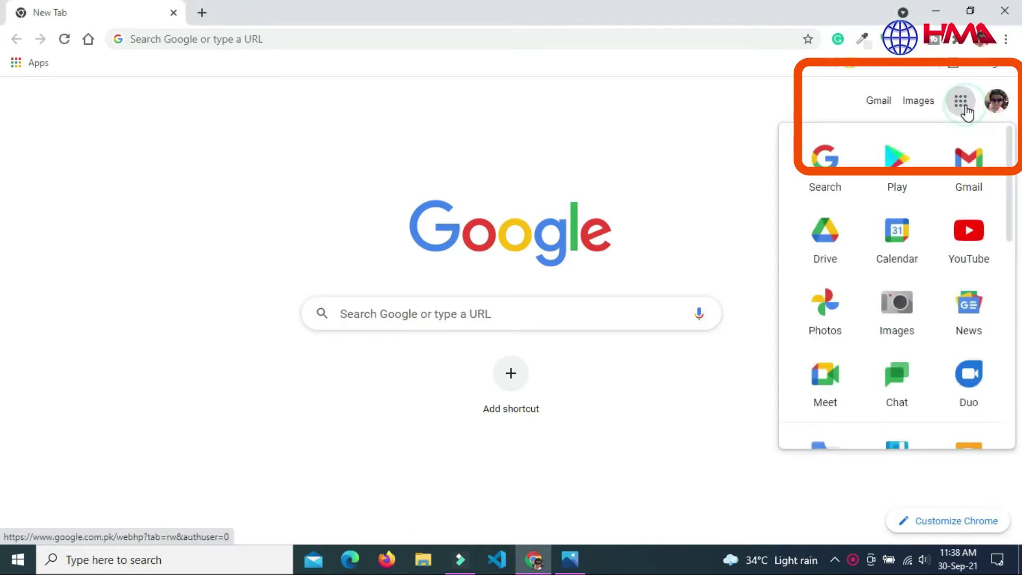
{"action": "left_click_drag", "start_coordinate": [1010, 155], "coordinate": [1016, 368]}
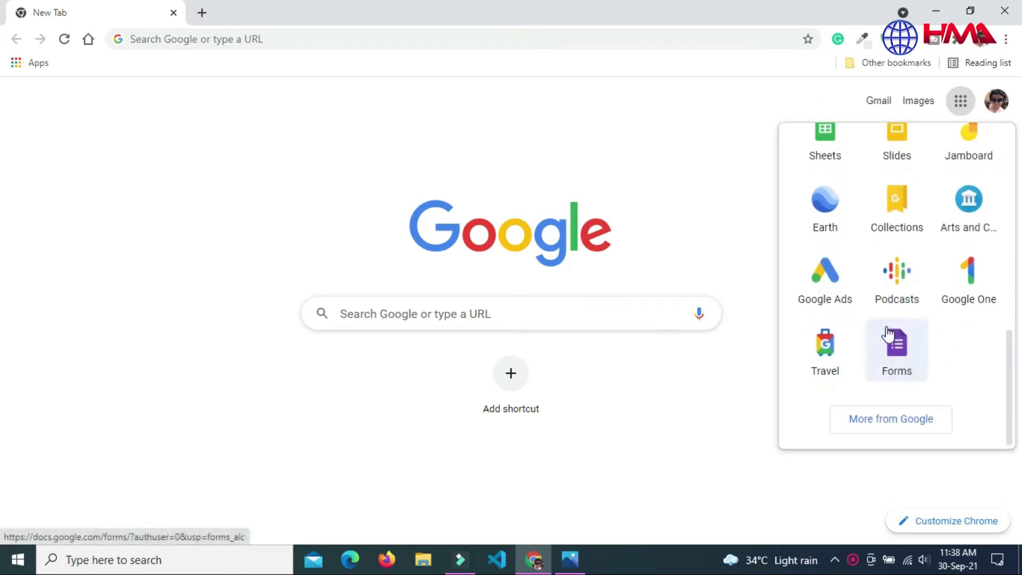
{"action": "left_click", "coordinate": [903, 360]}
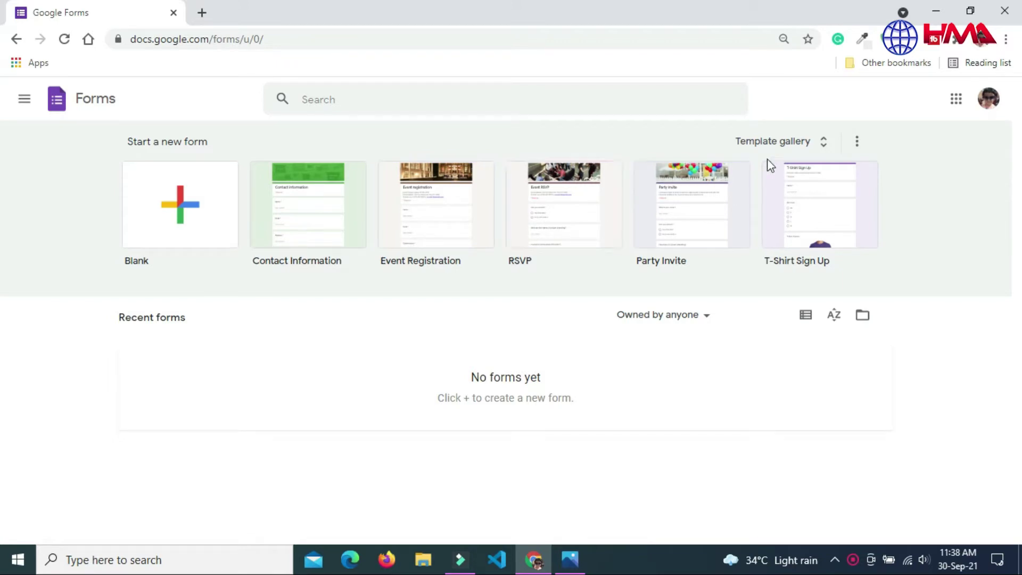
Step: Create a Blank form from the Template gallery
{"action": "left_click", "coordinate": [796, 149]}
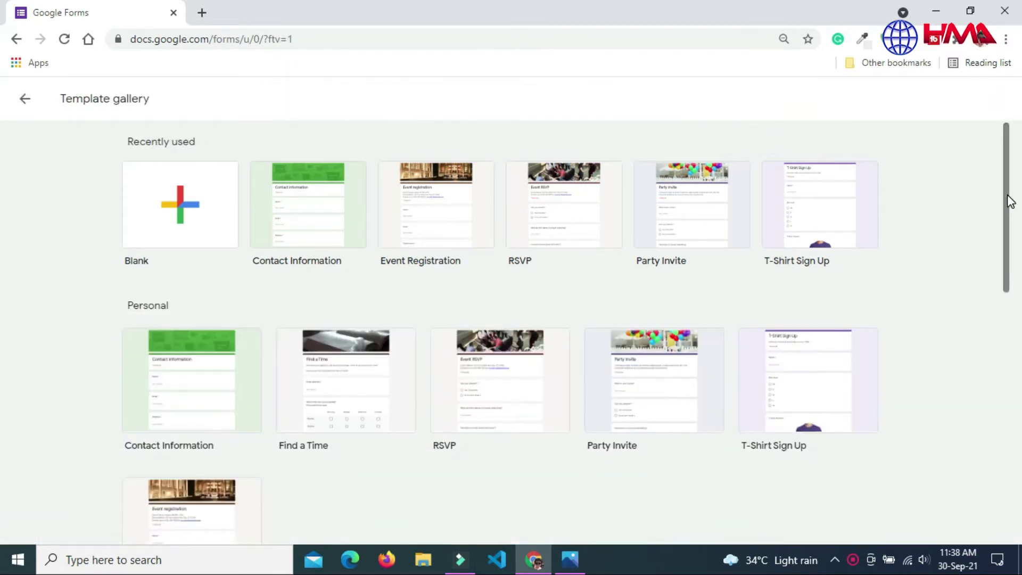
{"action": "left_click_drag", "start_coordinate": [1008, 200], "coordinate": [1011, 163]}
{"action": "left_click", "coordinate": [164, 202]}
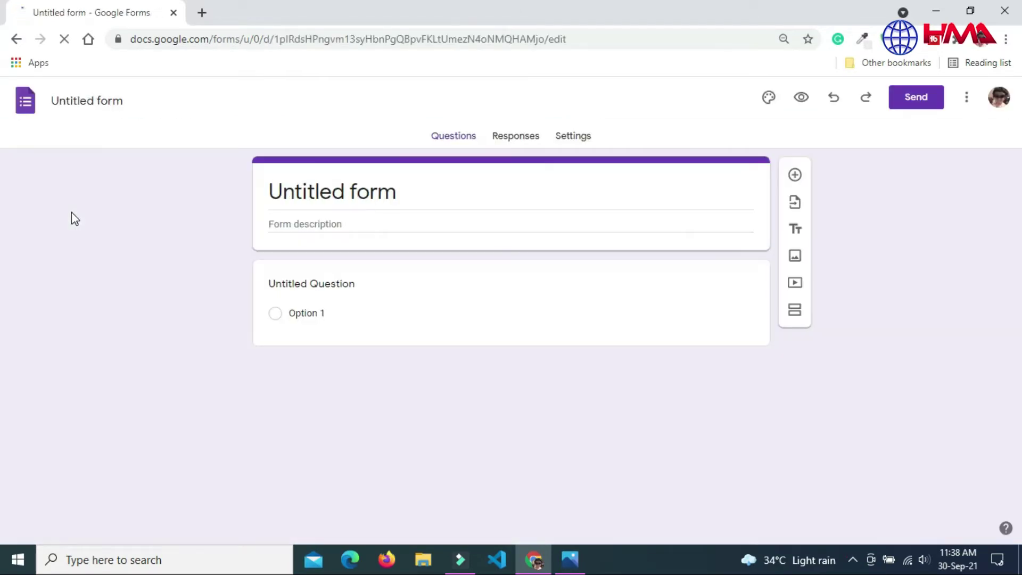
Step: Replace 'Untitled form' with the title 'Registration For: Tech Expo - 2021'
{"action": "left_click_drag", "start_coordinate": [266, 191], "coordinate": [397, 191]}
{"action": "left_click", "coordinate": [397, 190]}
{"action": "key", "text": "BackSpace"}
{"action": "key", "text": "BackSpace"}
{"action": "key", "text": "BackSpace"}
{"action": "key", "text": "BackSpace"}
{"action": "key", "text": "BackSpace"}
{"action": "key", "text": "BackSpace"}
{"action": "key", "text": "BackSpace"}
{"action": "key", "text": "BackSpace"}
{"action": "key", "text": "BackSpace"}
{"action": "key", "text": "BackSpace"}
{"action": "key", "text": "BackSpace"}
{"action": "key", "text": "BackSpace"}
{"action": "key", "text": "BackSpace"}
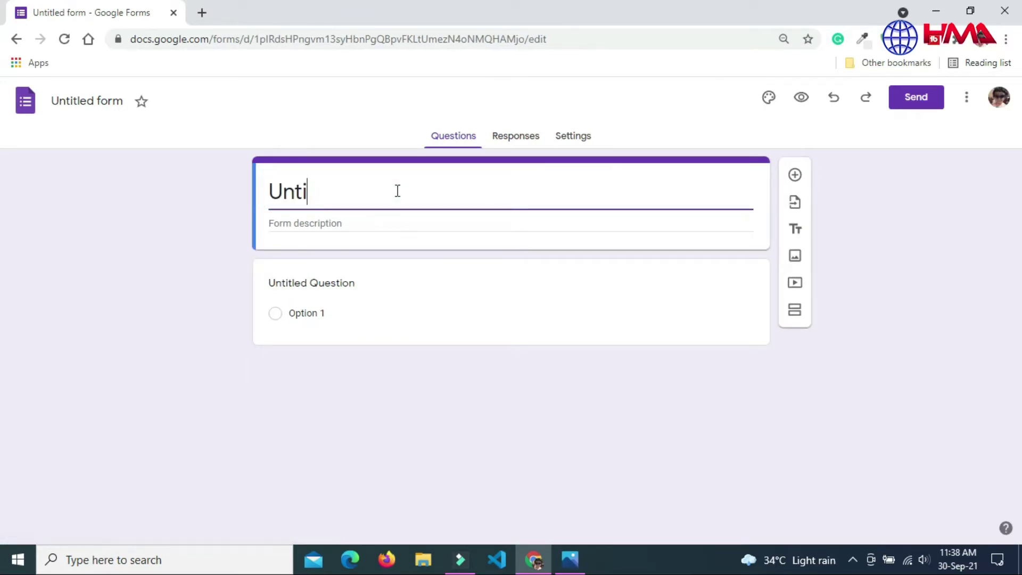
{"action": "type", "text": "Regis"}
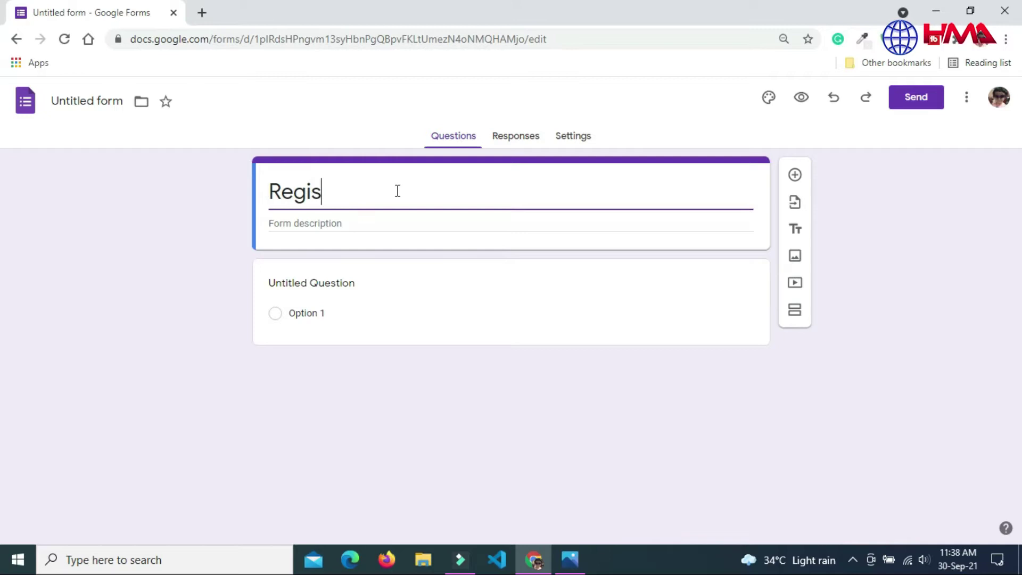
{"action": "type", "text": "tration"}
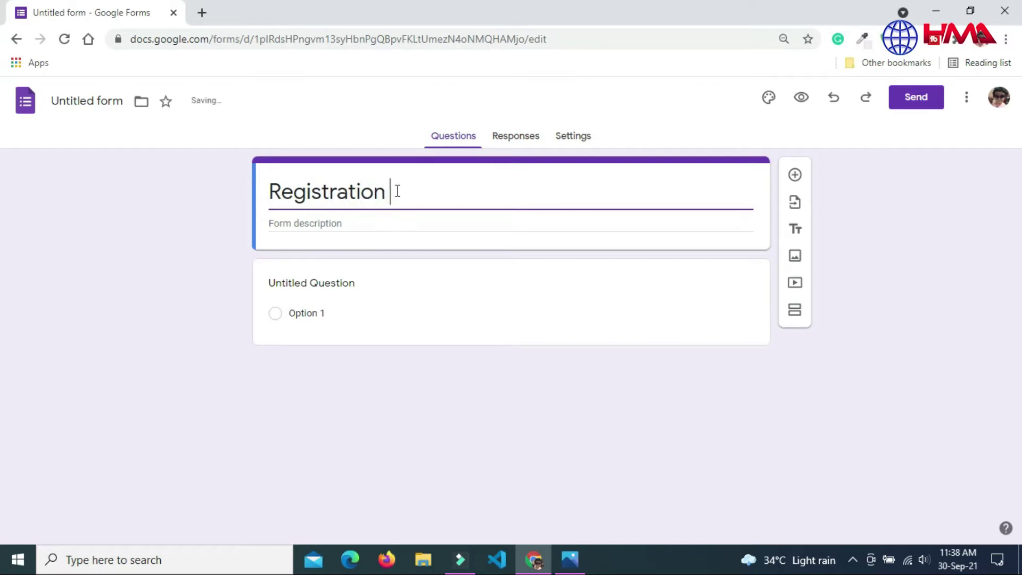
{"action": "type", "text": " For: Tech"}
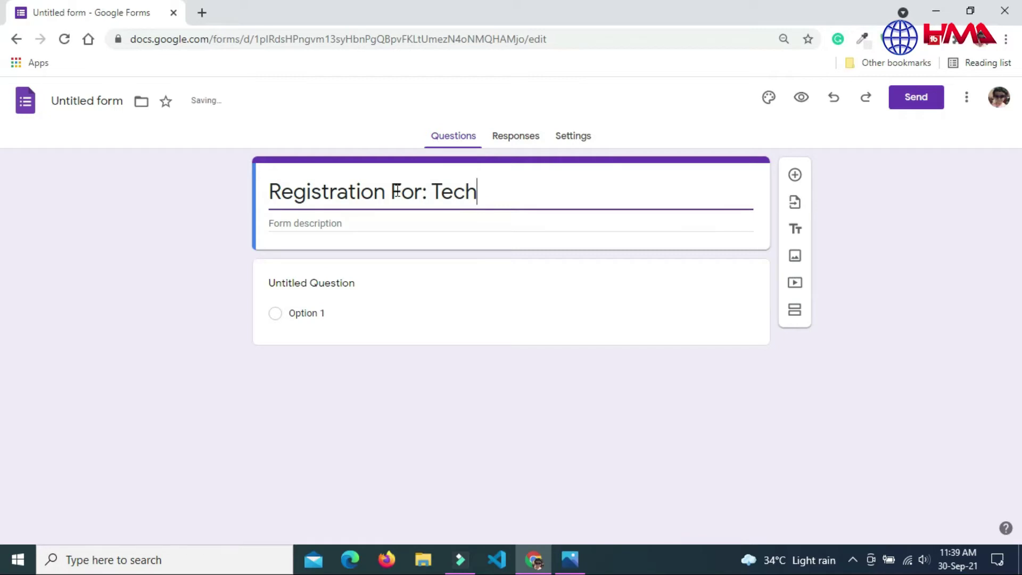
{"action": "type", "text": " Expo"}
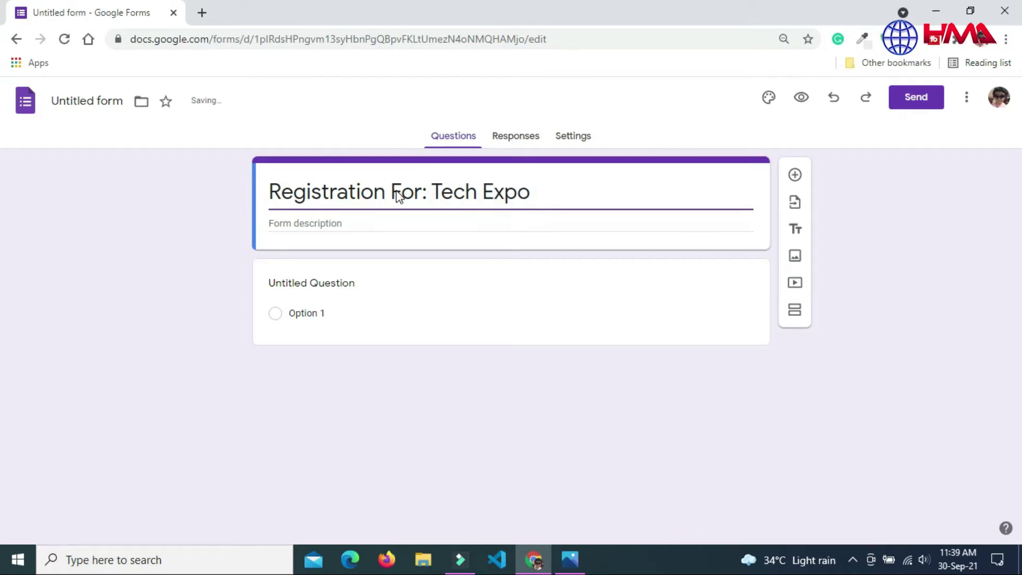
{"action": "type", "text": " - 2021"}
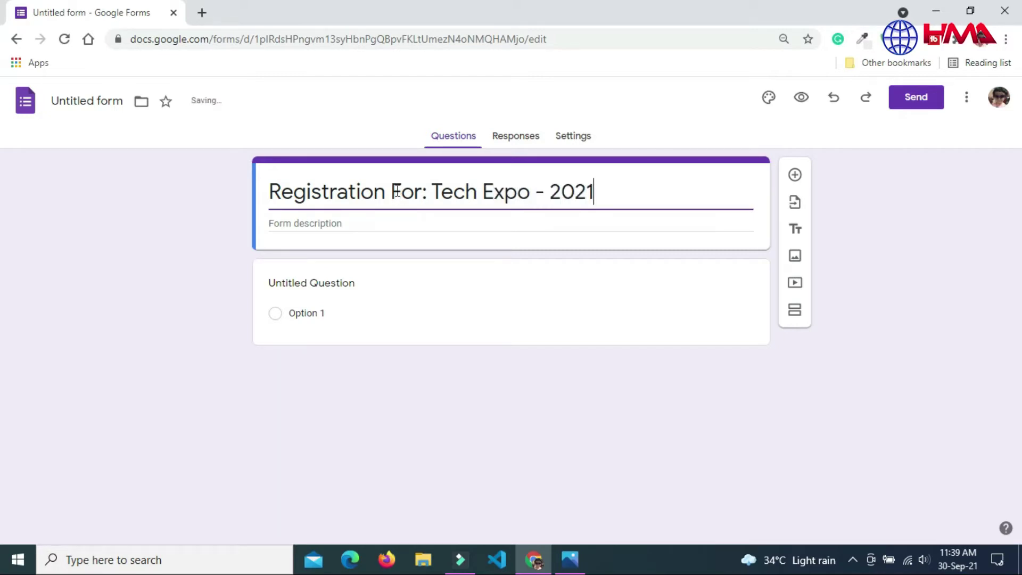
Step: Start the description with 'The registration form is for Tech Expo 2021 event.' and 'Event details:'
{"action": "left_click", "coordinate": [88, 103]}
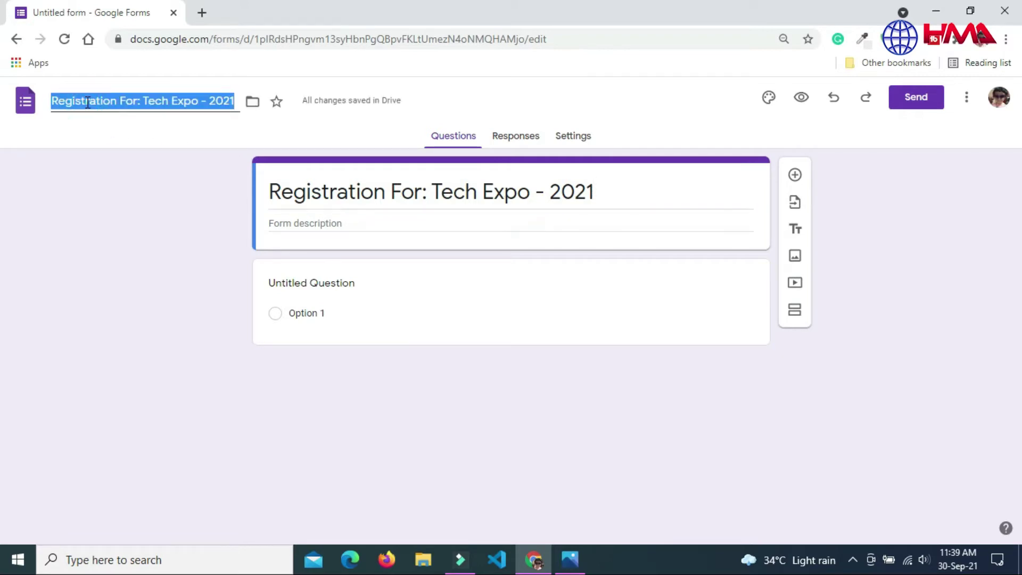
{"action": "left_click", "coordinate": [319, 223]}
{"action": "type", "text": "The regis"}
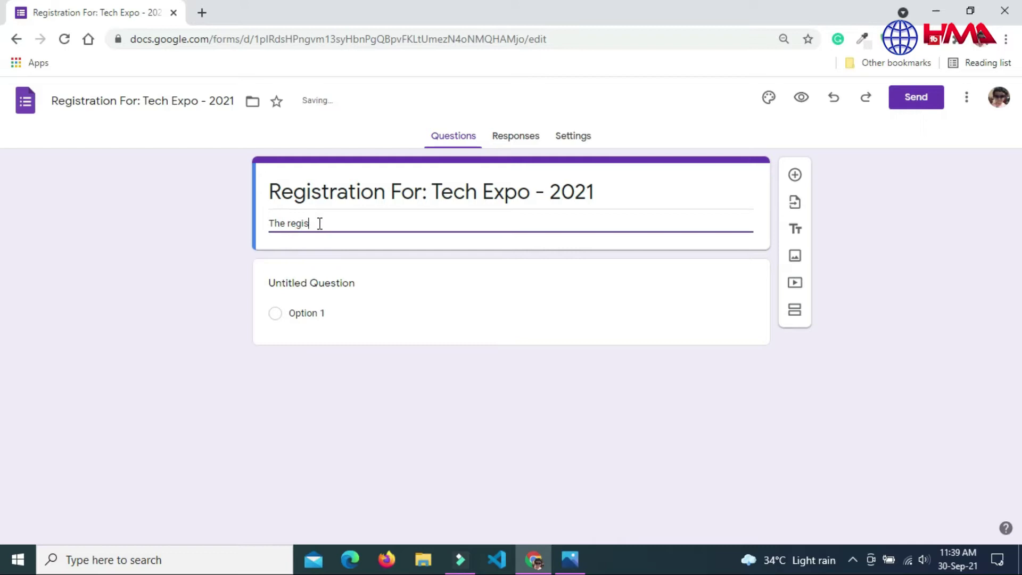
{"action": "type", "text": "tration form is for Tech Expo"}
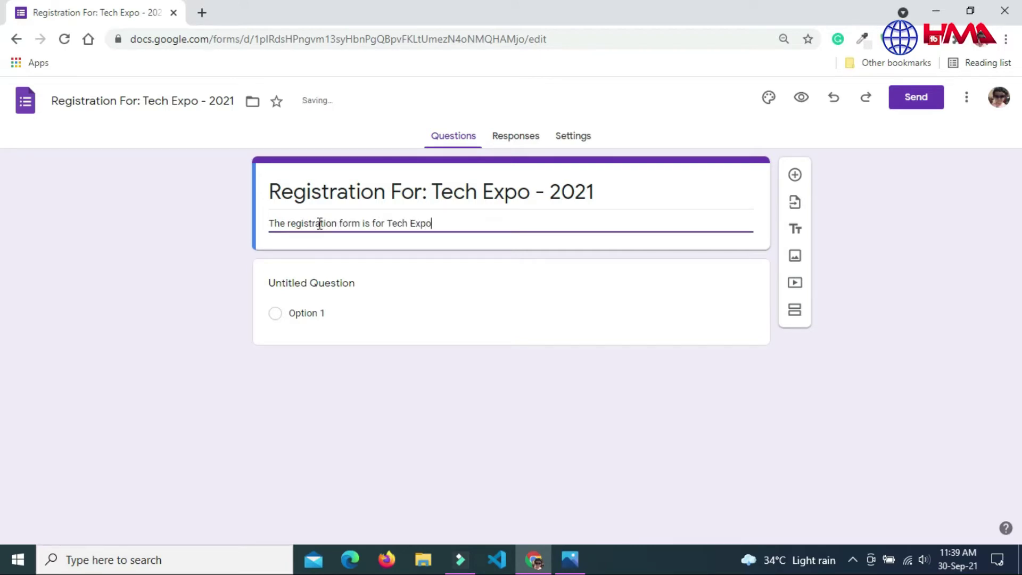
{"action": "type", "text": " 2021 event."}
{"action": "key", "text": "Return"}
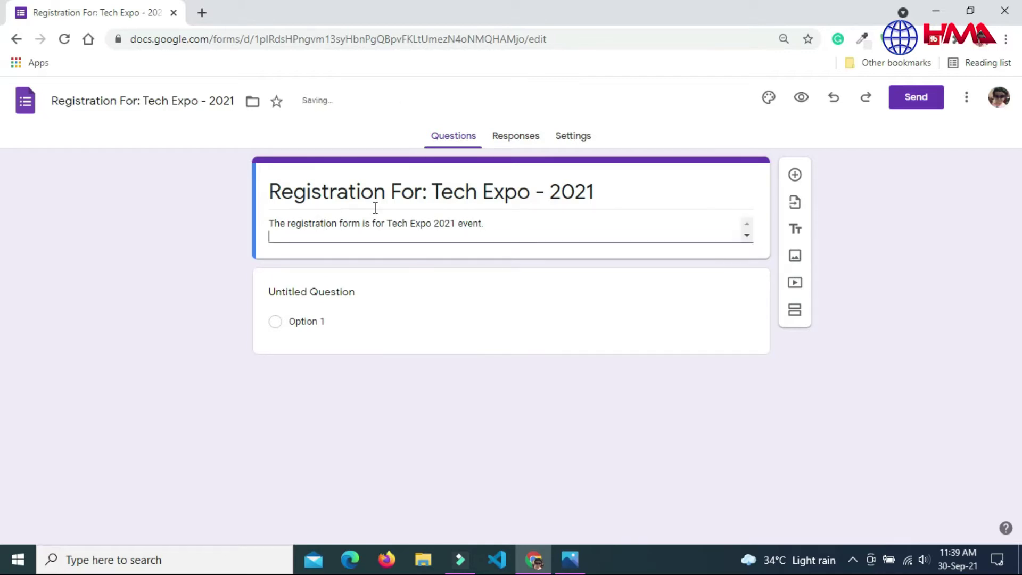
{"action": "key", "text": "ctrl+plus"}
{"action": "left_click", "coordinate": [490, 256]}
{"action": "type", "text": "Ev"}
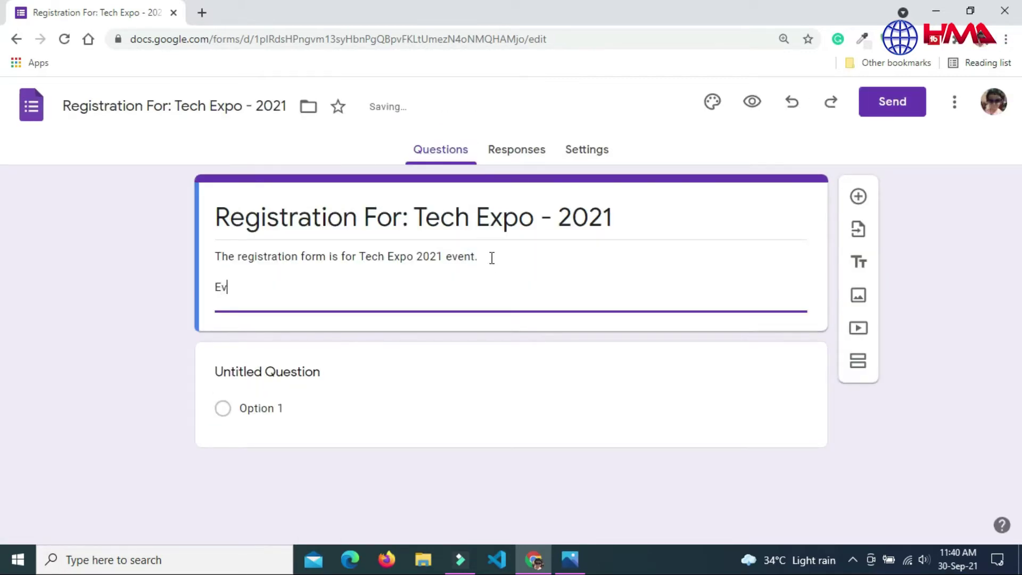
{"action": "type", "text": "ent details:"}
Step: List Date: October 10, 2021, Time: 3PM to 5 PM and location Main expo center London, UK
{"action": "key", "text": "Return"}
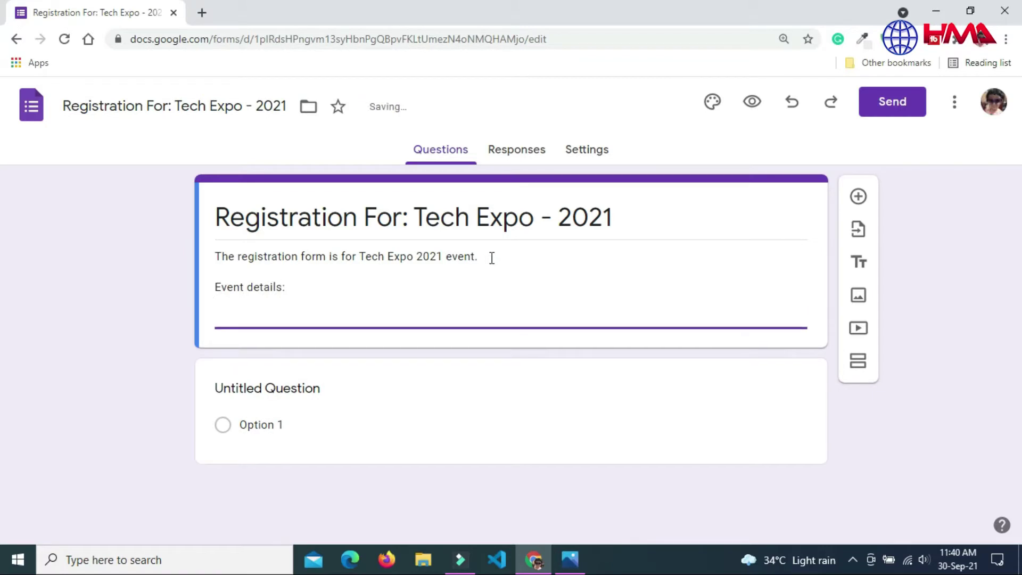
{"action": "type", "text": "Date: Octomber 10"}
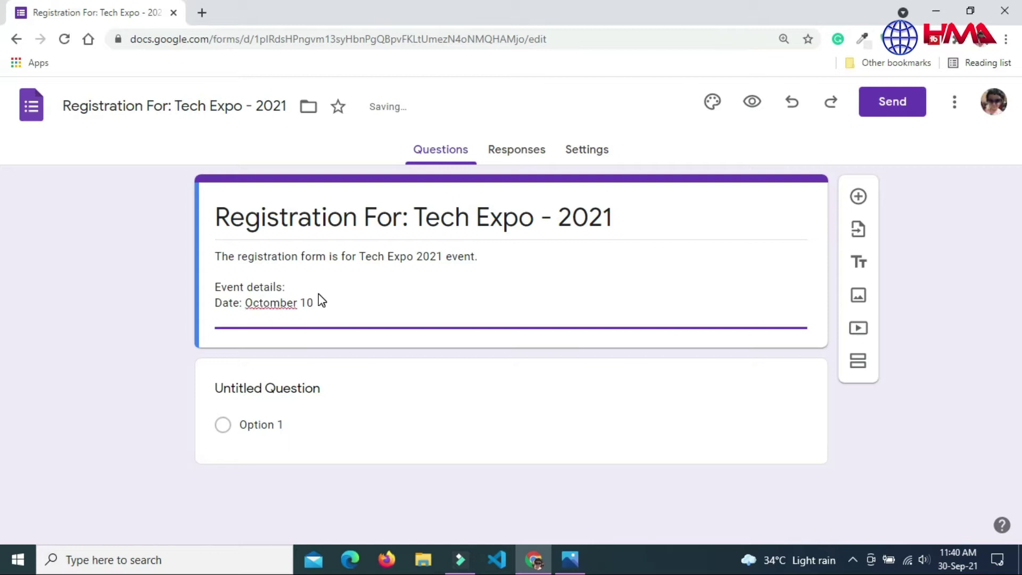
{"action": "left_click", "coordinate": [278, 302]}
{"action": "key", "text": "BackSpace"}
{"action": "key", "text": "End"}
{"action": "type", "text": ", 2021"}
{"action": "key", "text": "Return"}
{"action": "type", "text": "Time"}
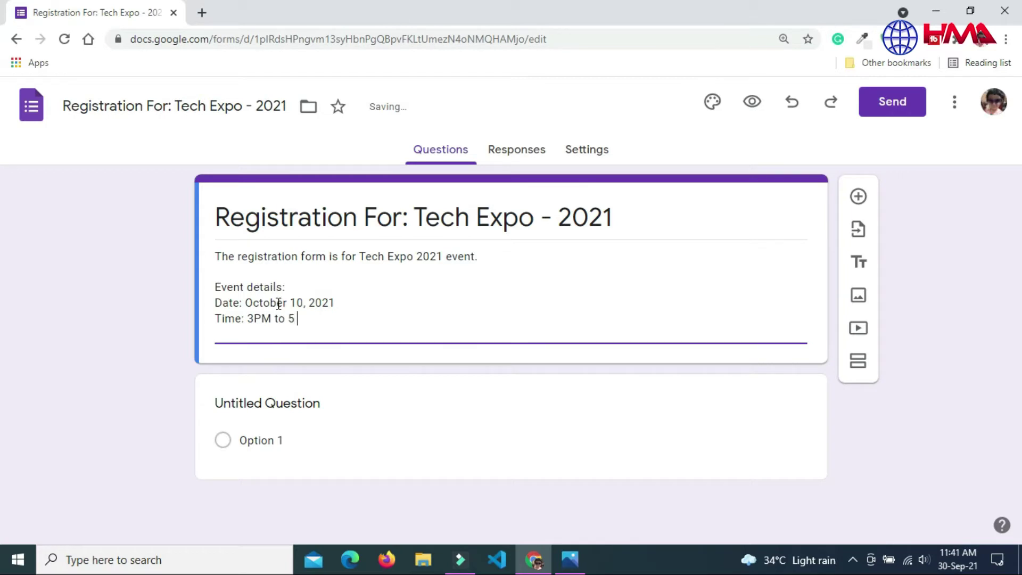
{"action": "type", "text": ": 3PM to 5 PM"}
{"action": "key", "text": "Return"}
{"action": "type", "text": "Event "}
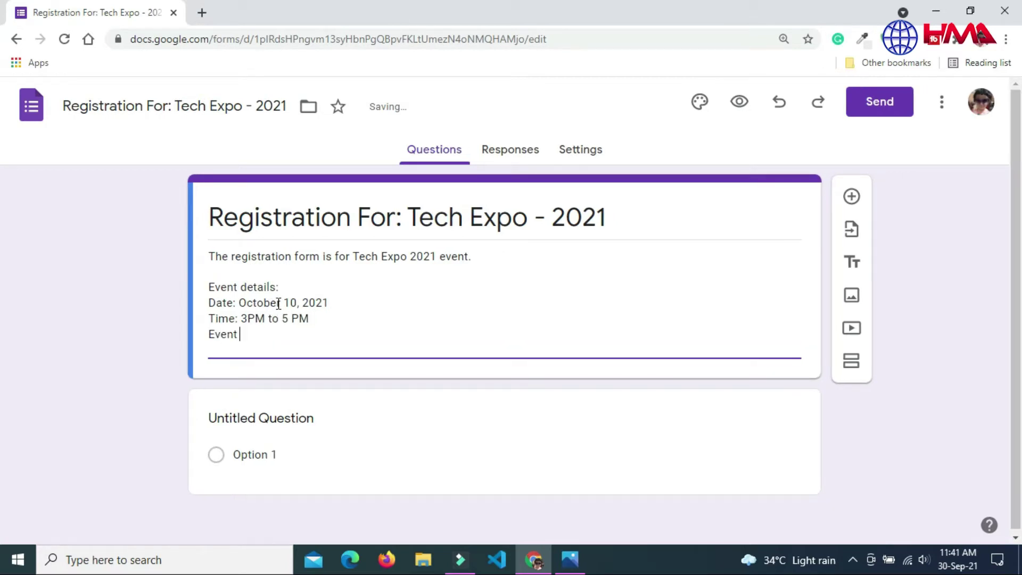
{"action": "type", "text": "location:  M"}
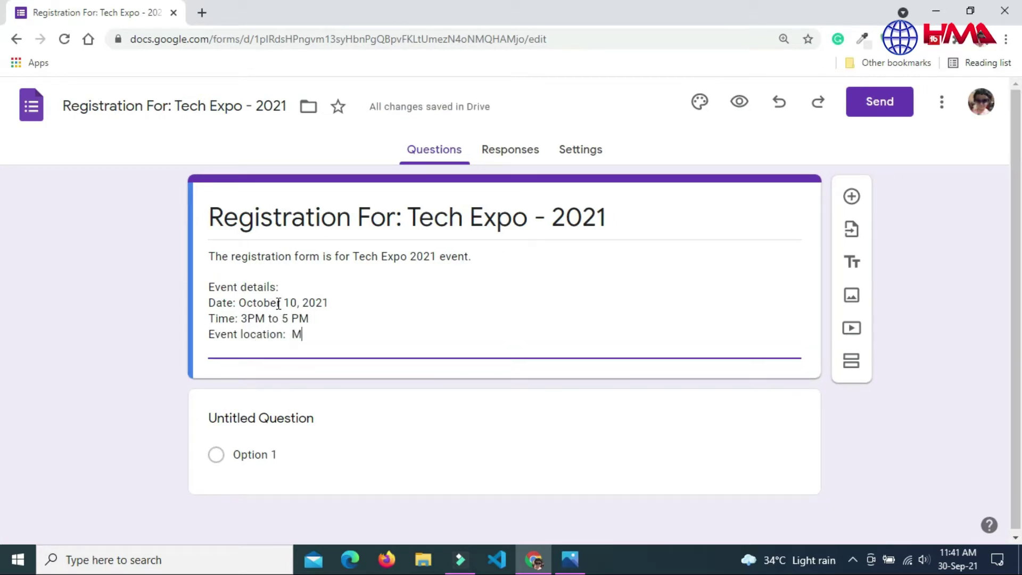
{"action": "type", "text": "ain expo center L"}
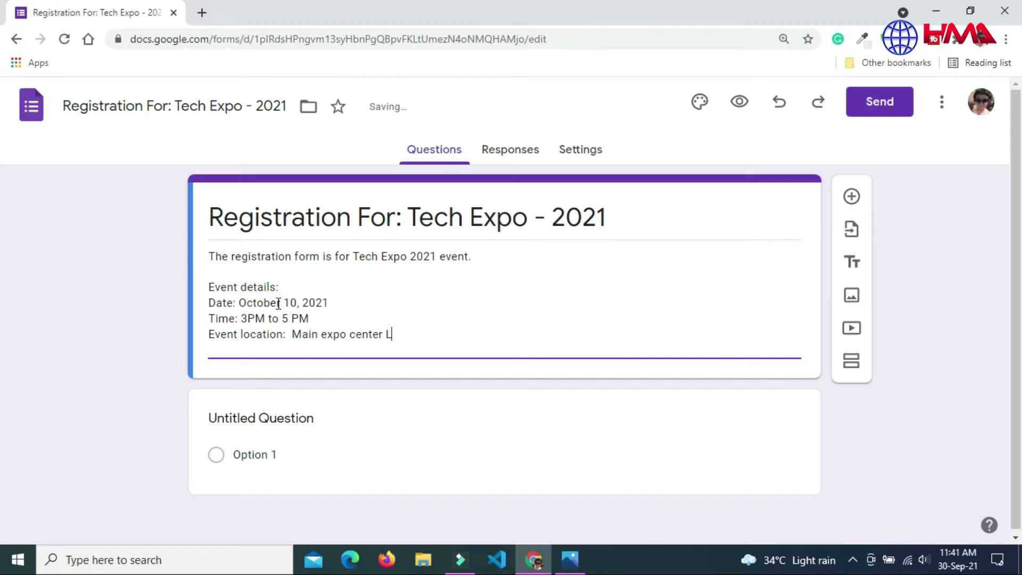
{"action": "type", "text": "ondon, UK"}
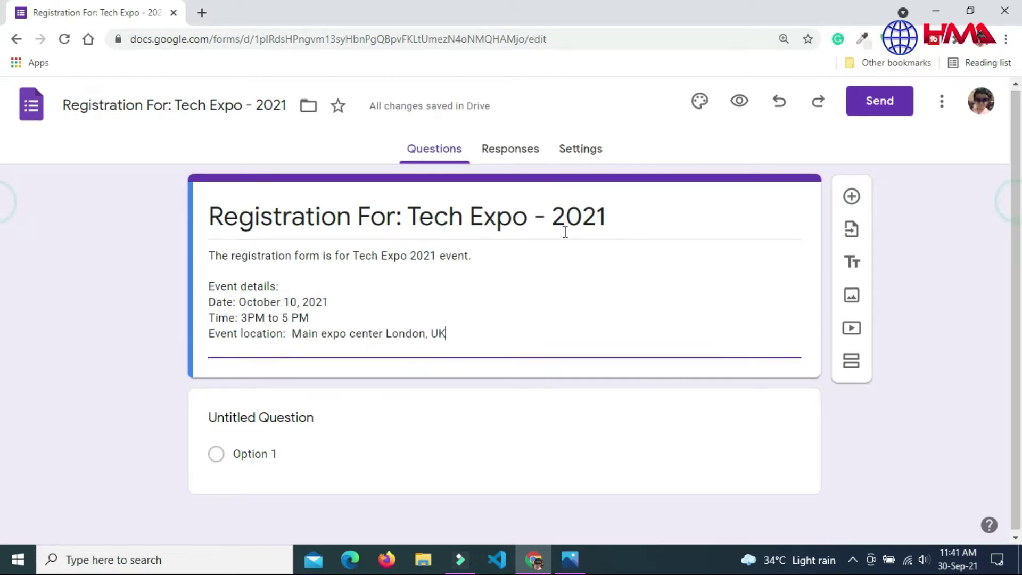
Step: Add a new Short answer question titled 'First Name' and mark it Required
{"action": "left_click", "coordinate": [851, 196]}
{"action": "left_click_drag", "start_coordinate": [1016, 198], "coordinate": [995, 313]}
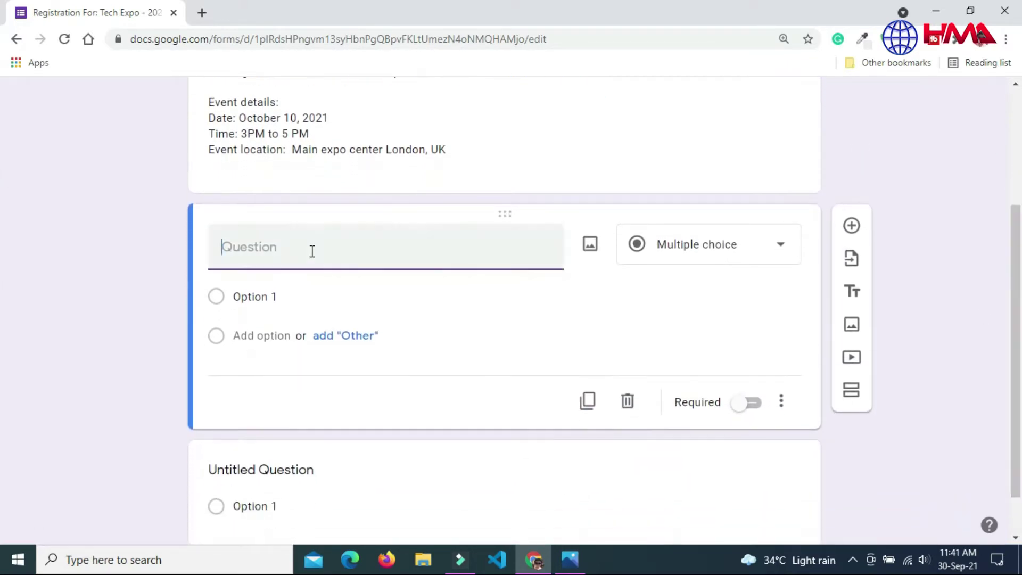
{"action": "left_click", "coordinate": [732, 256]}
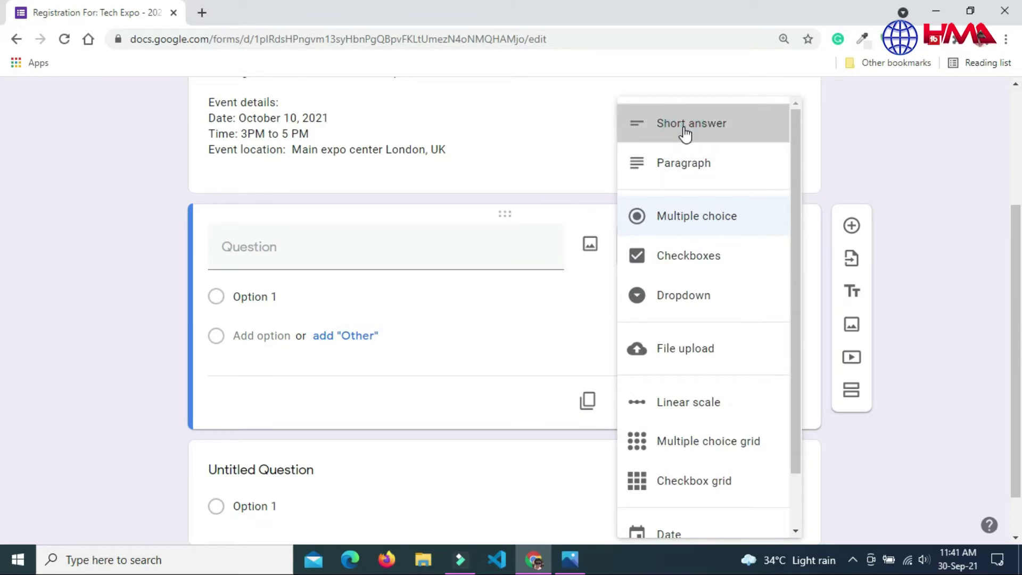
{"action": "left_click", "coordinate": [685, 128]}
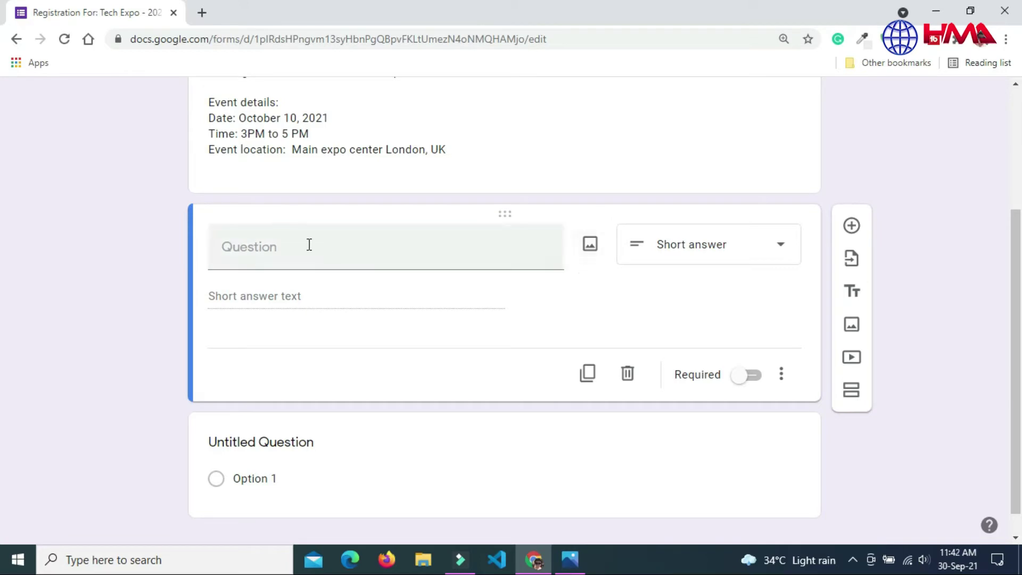
{"action": "left_click", "coordinate": [277, 247]}
{"action": "type", "text": "Fi"}
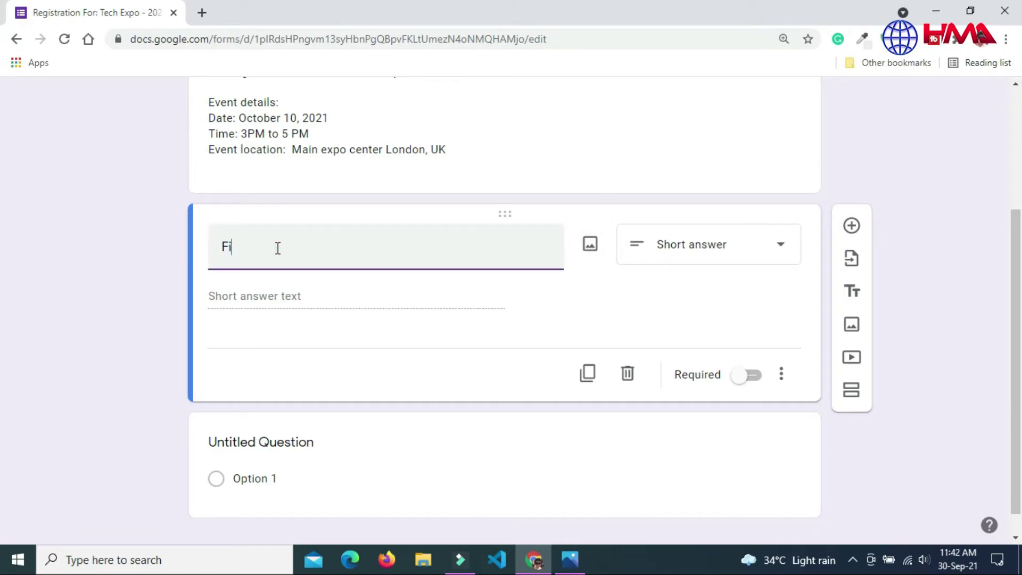
{"action": "type", "text": "rst Name"}
{"action": "left_click", "coordinate": [752, 379]}
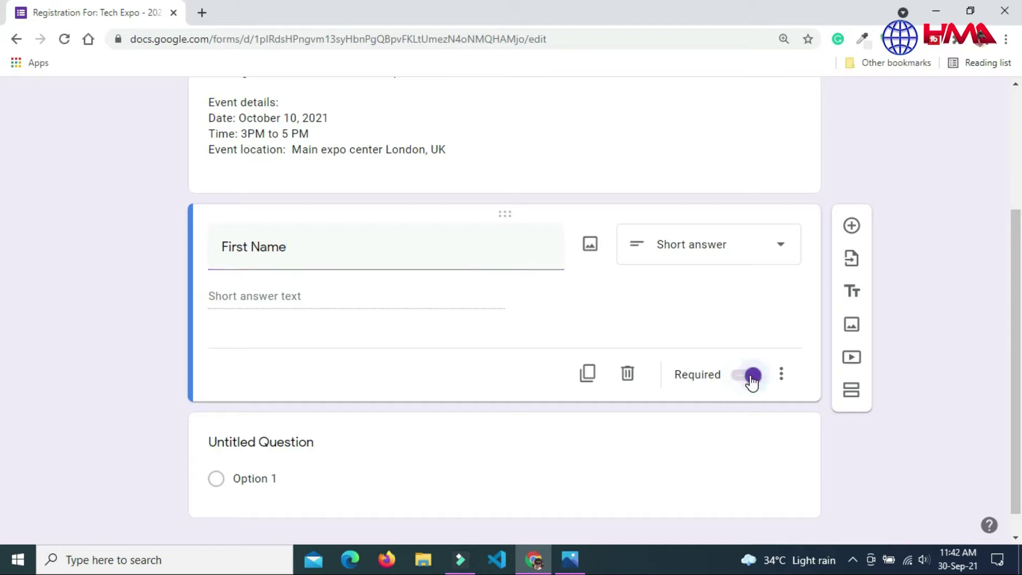
{"action": "left_click", "coordinate": [781, 375]}
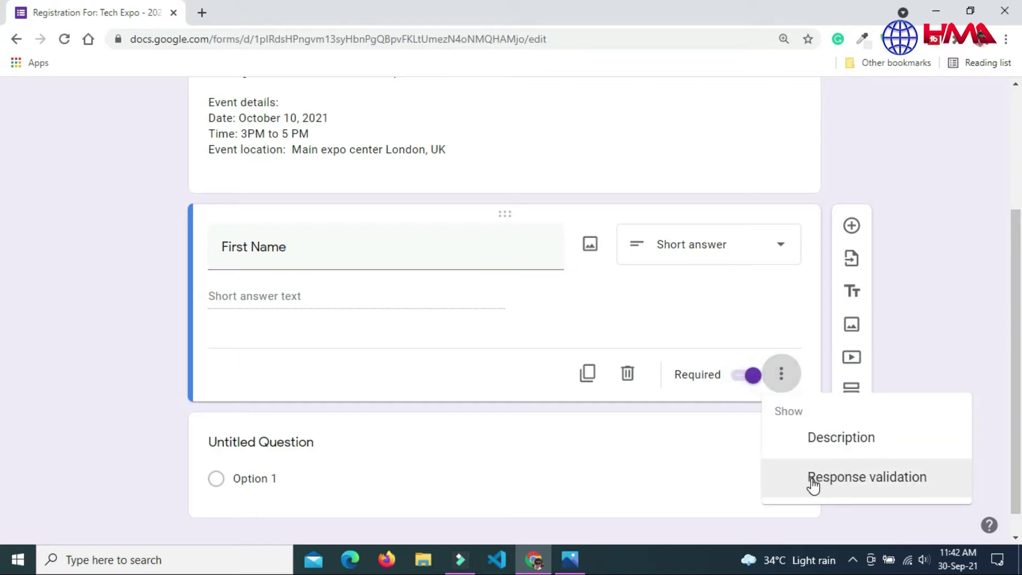
Step: Add Length validation, minimum 4 characters, with error 'Name must contain at least 4 letters!'
{"action": "left_click", "coordinate": [848, 470]}
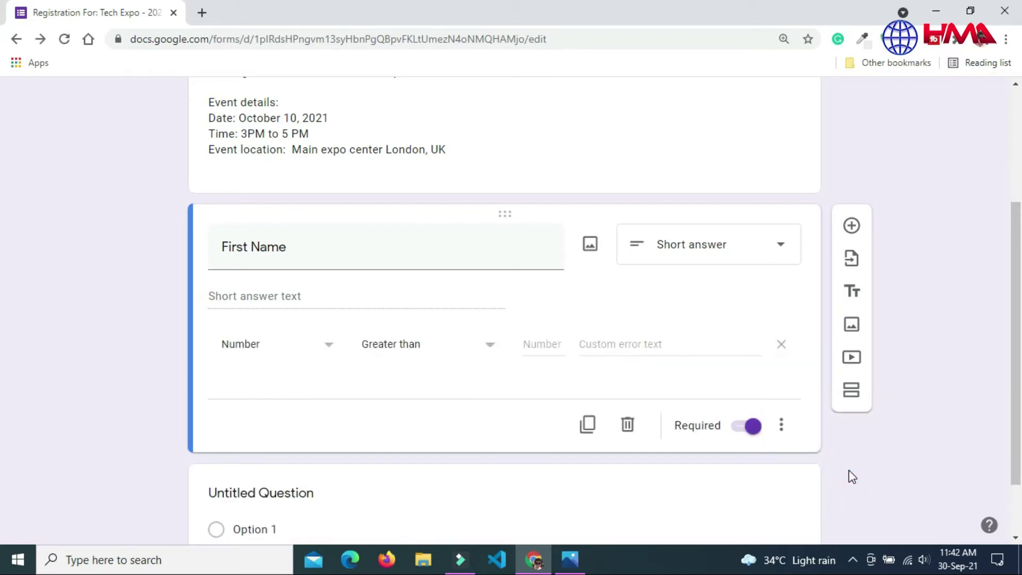
{"action": "left_click", "coordinate": [326, 344]}
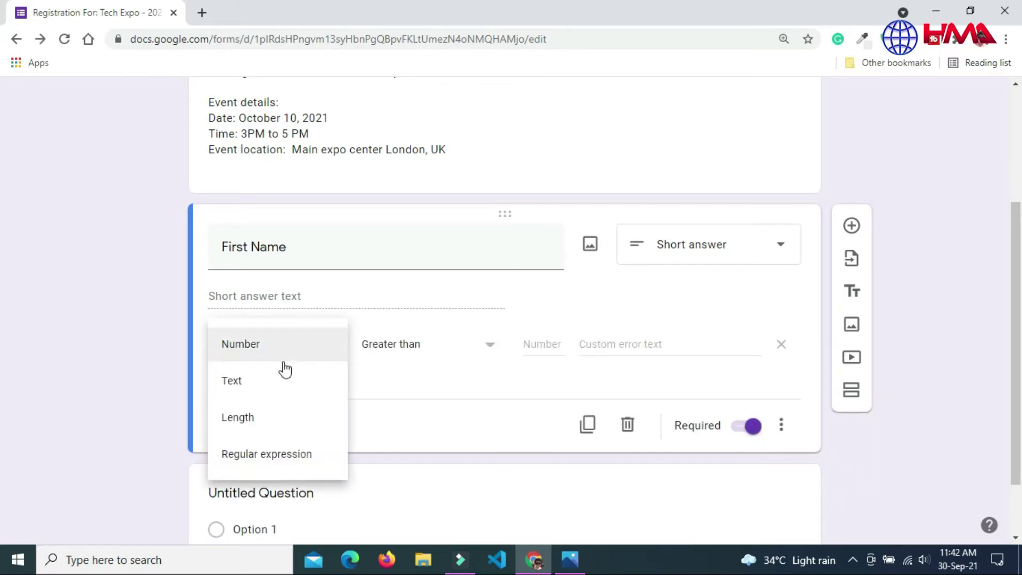
{"action": "left_click", "coordinate": [259, 418]}
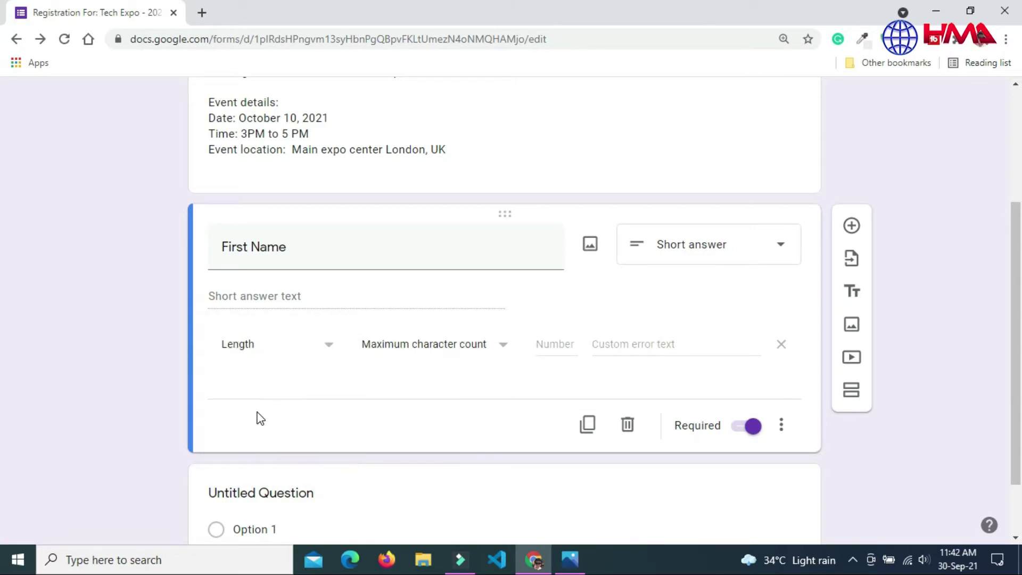
{"action": "left_click", "coordinate": [458, 352]}
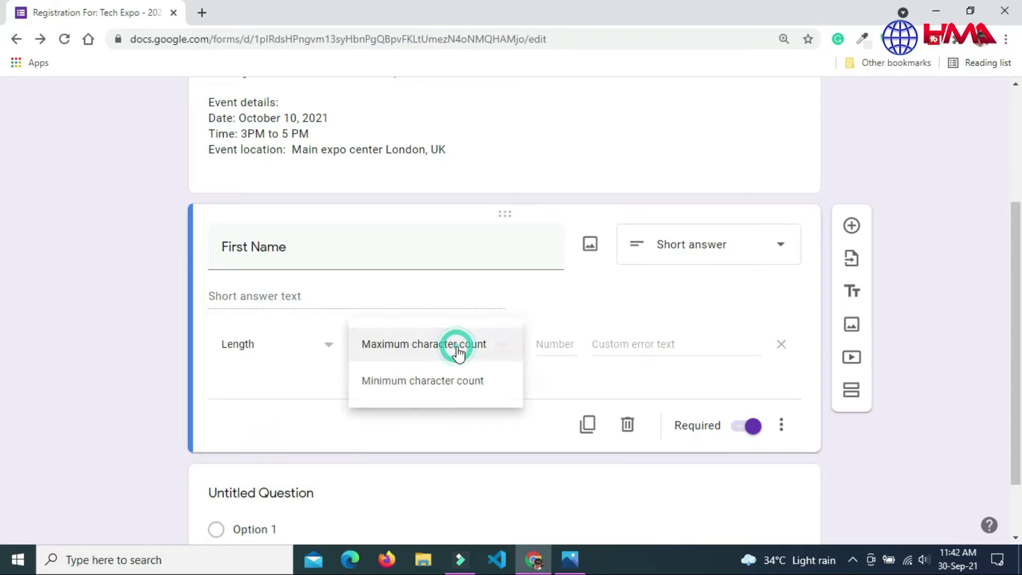
{"action": "left_click", "coordinate": [452, 382]}
{"action": "left_click", "coordinate": [556, 346]}
{"action": "type", "text": "4"}
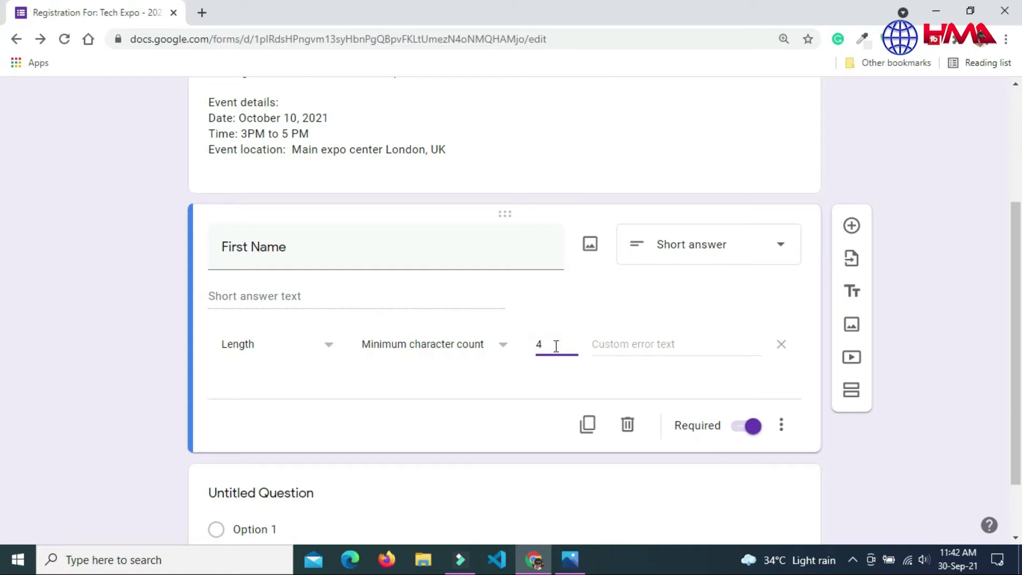
{"action": "left_click", "coordinate": [609, 343]}
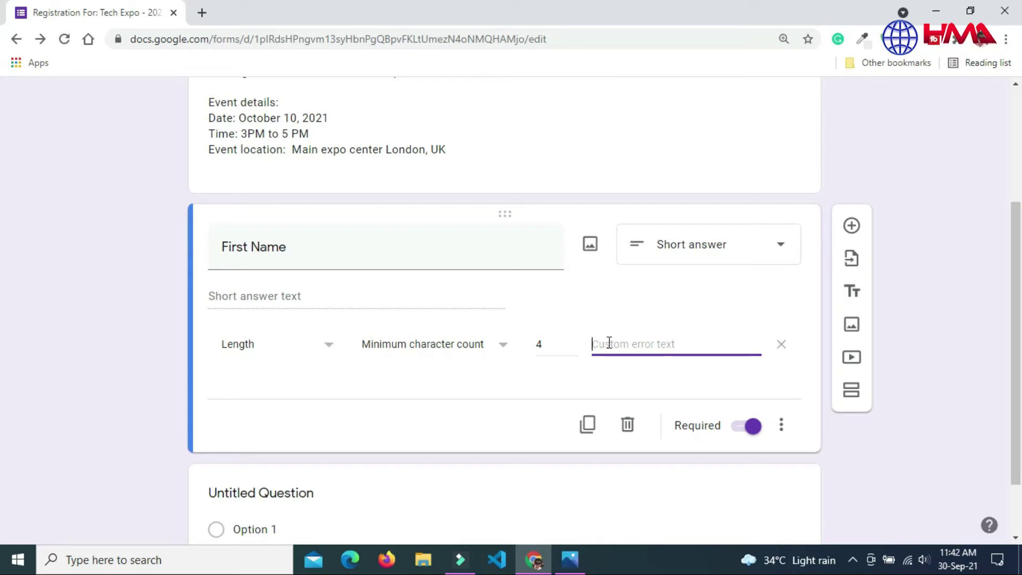
{"action": "type", "text": "Name must"}
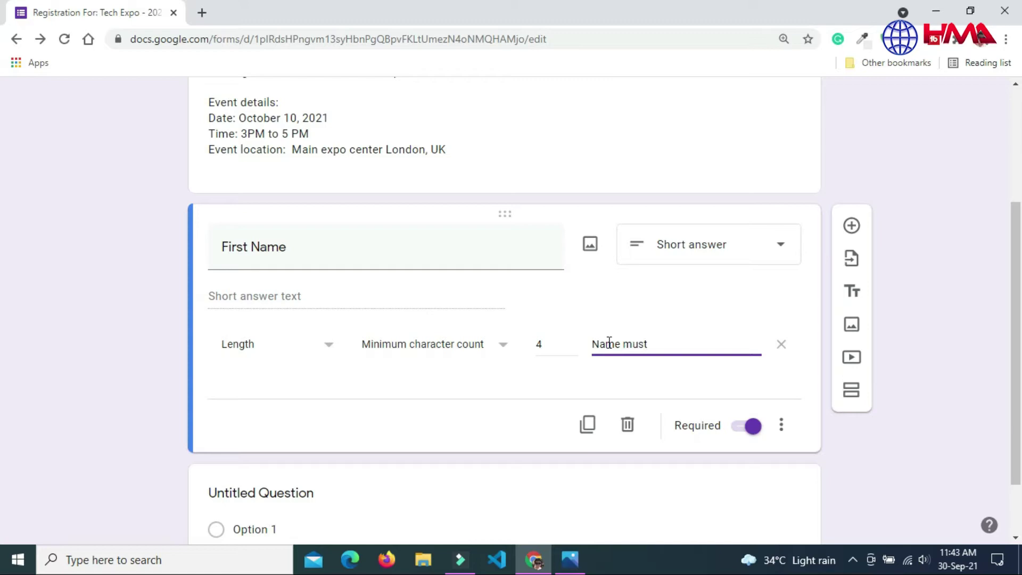
{"action": "type", "text": " contain at least 4 letters!"}
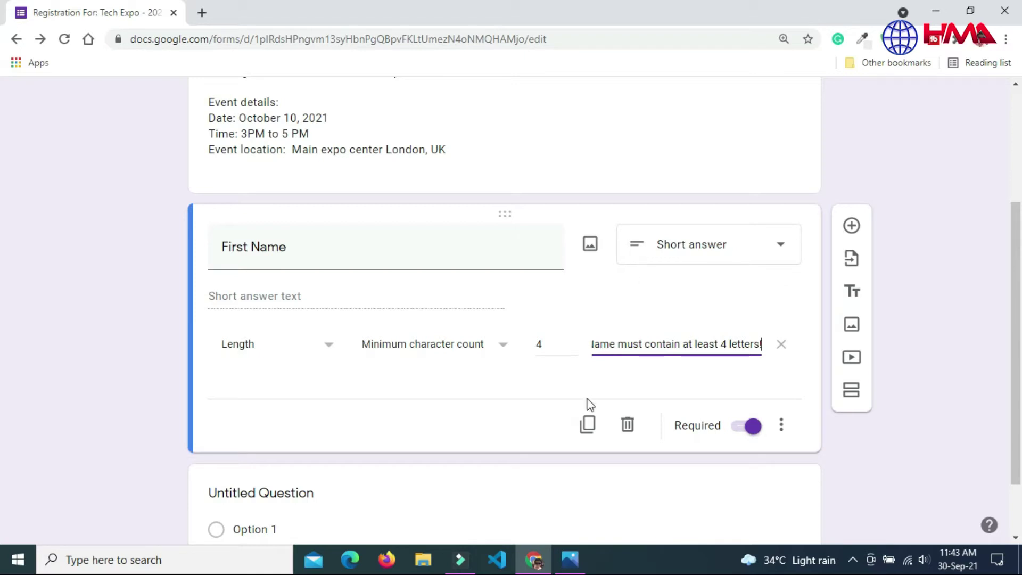
Step: Duplicate First Name, rename the copy 'Last Name', remove its validation and make it optional
{"action": "left_click", "coordinate": [588, 430]}
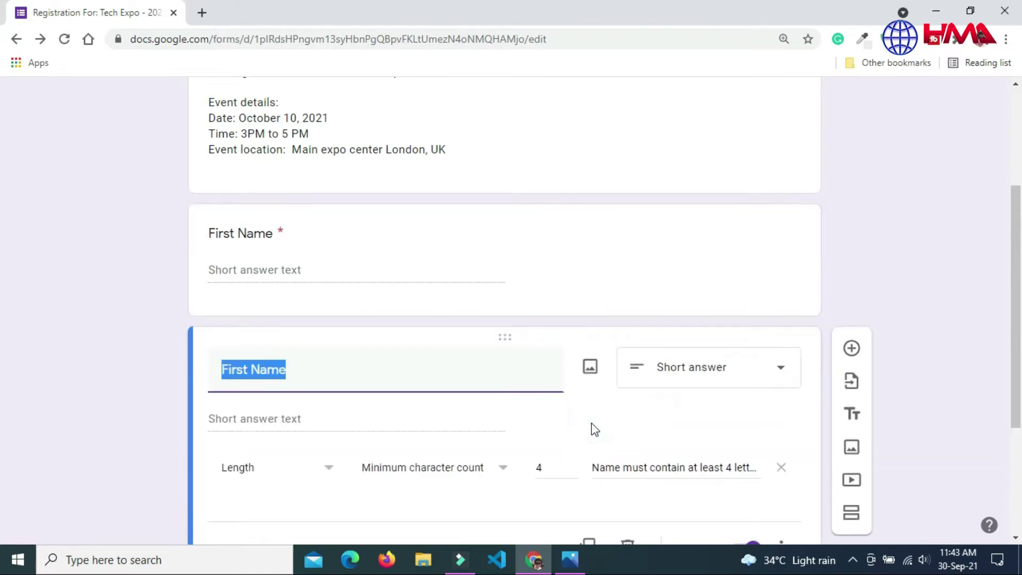
{"action": "left_click", "coordinate": [251, 370]}
{"action": "key", "text": "BackSpace"}
{"action": "key", "text": "BackSpace"}
{"action": "key", "text": "BackSpace"}
{"action": "key", "text": "BackSpace"}
{"action": "key", "text": "BackSpace"}
{"action": "type", "text": "Las"}
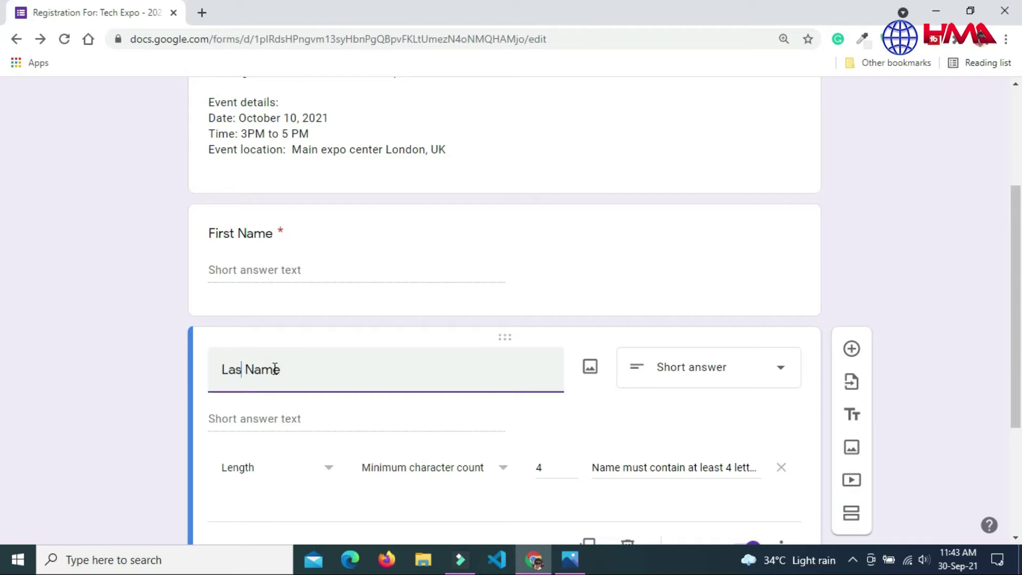
{"action": "type", "text": "t"}
{"action": "key", "text": "BackSpace"}
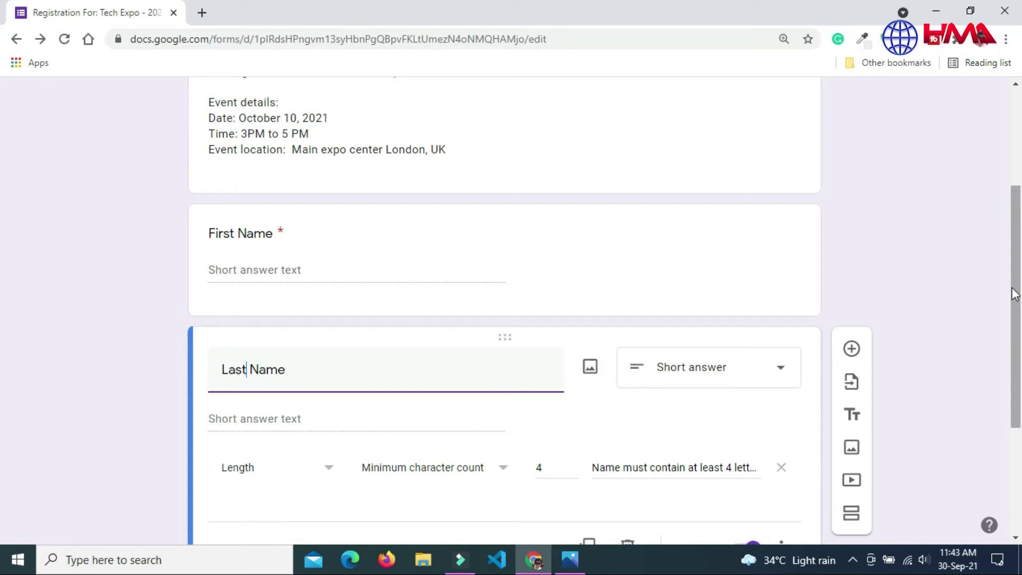
{"action": "scroll", "coordinate": [1013, 295], "scroll_direction": "down", "scroll_amount": 1}
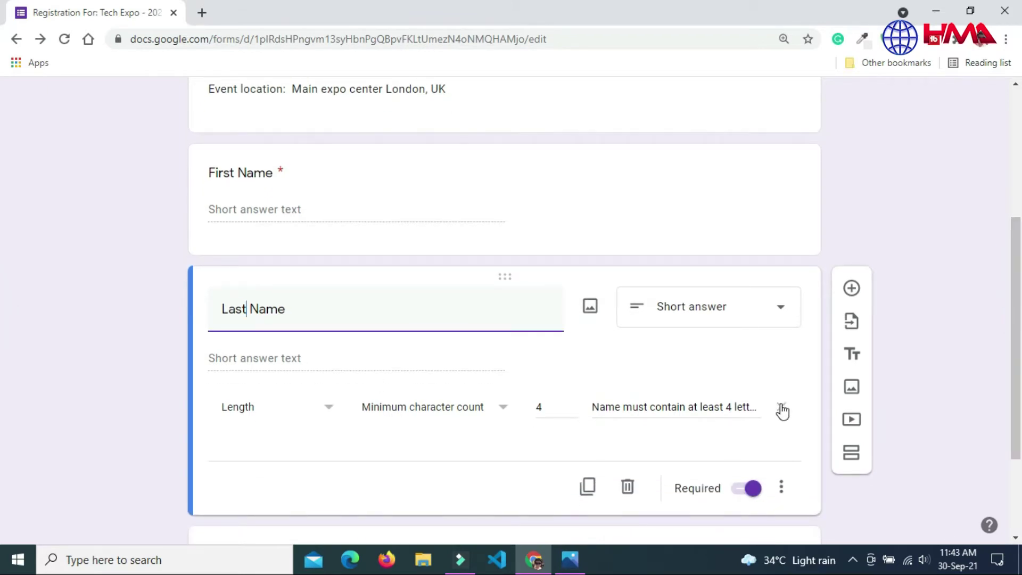
{"action": "left_click", "coordinate": [782, 409]}
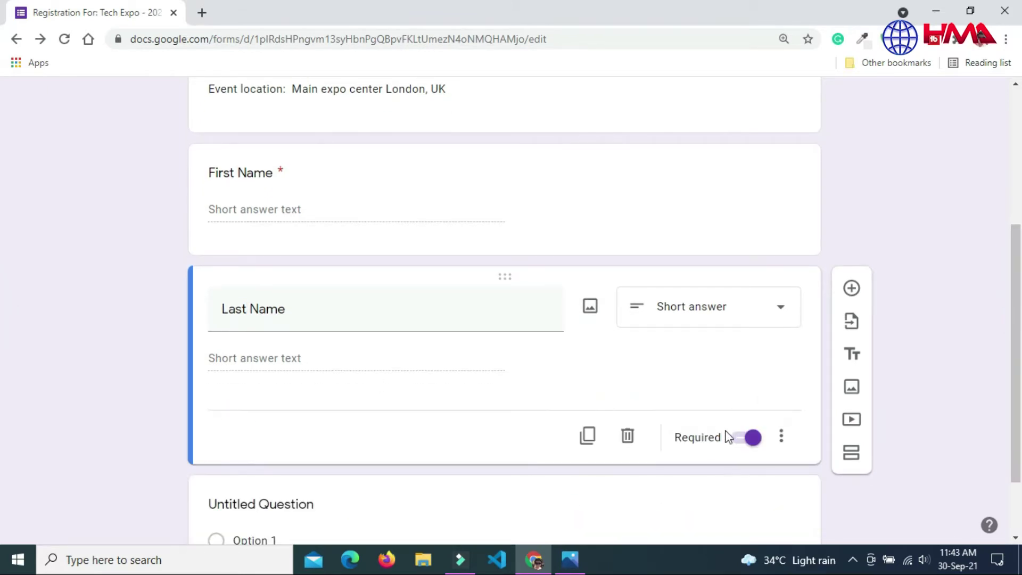
{"action": "left_click", "coordinate": [746, 437]}
{"action": "left_click", "coordinate": [1015, 332]}
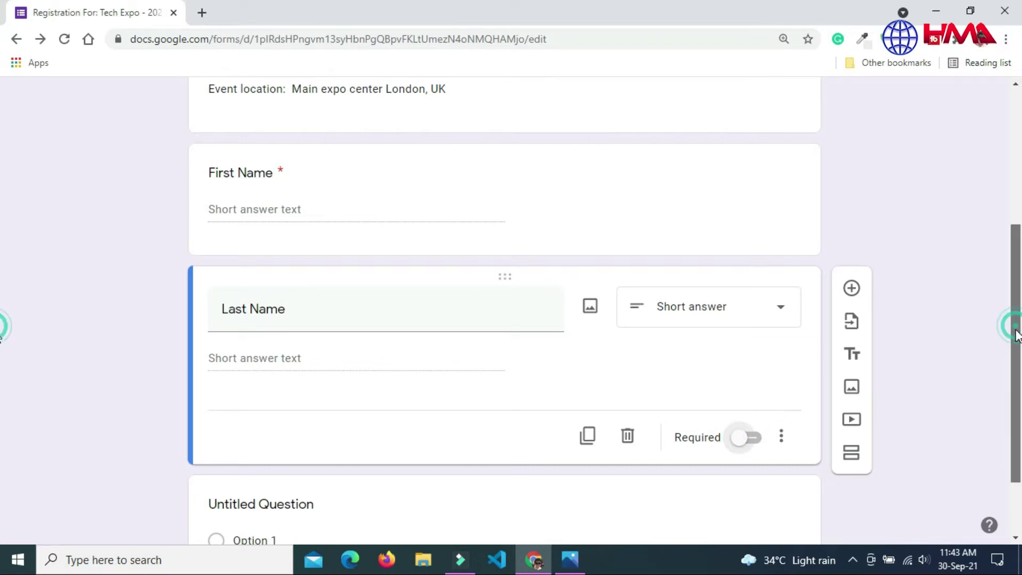
{"action": "left_click_drag", "start_coordinate": [1014, 332], "coordinate": [1014, 360]}
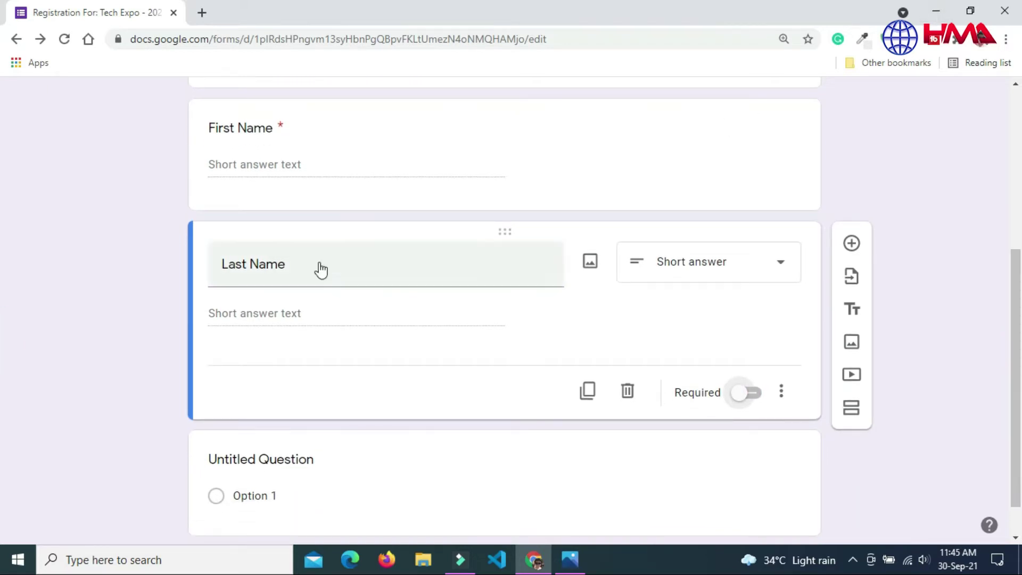
{"action": "scroll", "coordinate": [1, 330], "scroll_direction": "down", "scroll_amount": 1}
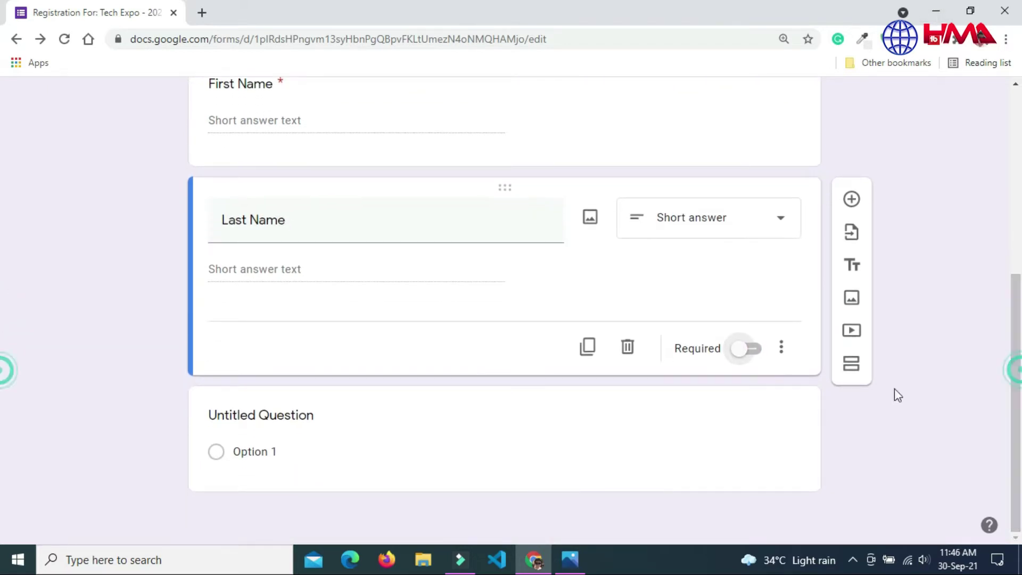
Step: Duplicate Last Name as a required question titled 'What is your phone number?'
{"action": "left_click", "coordinate": [586, 346]}
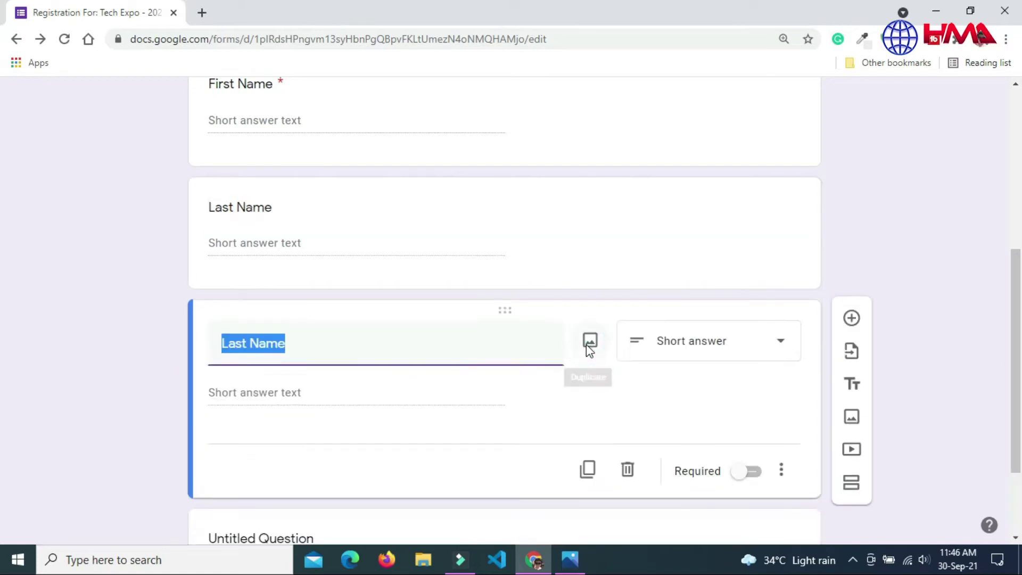
{"action": "type", "text": "What is"}
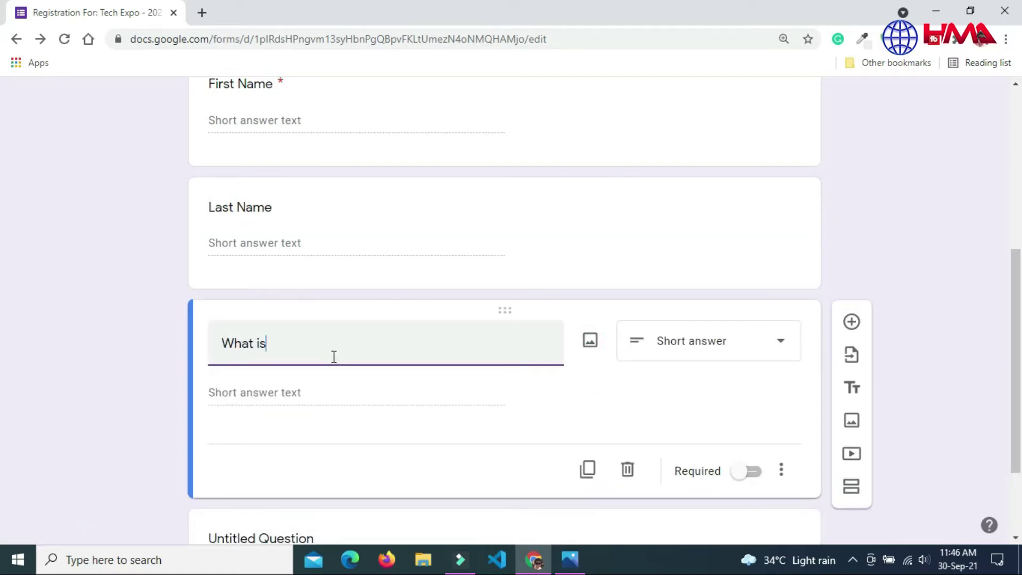
{"action": "type", "text": " your phone number?"}
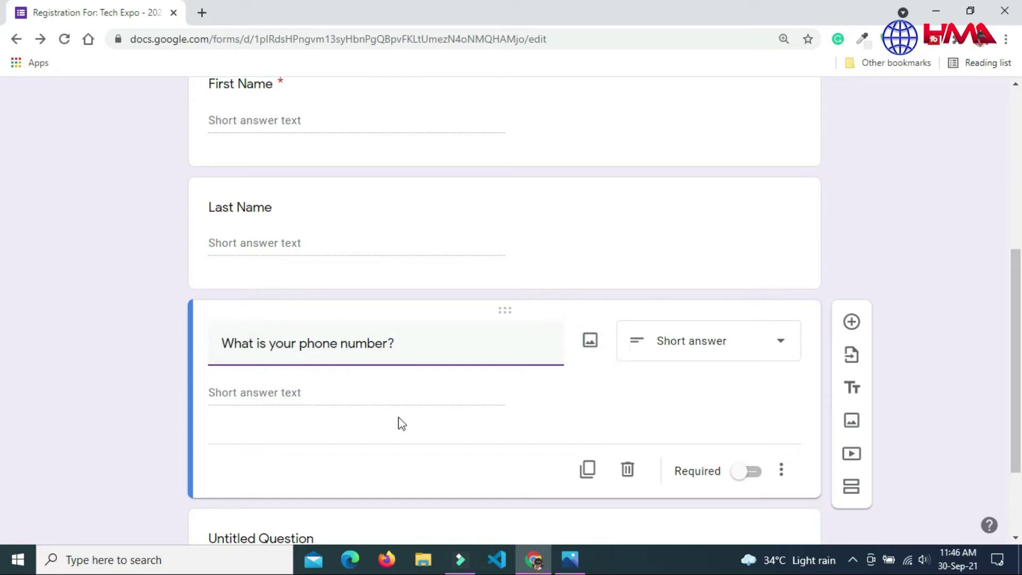
{"action": "left_click", "coordinate": [750, 472]}
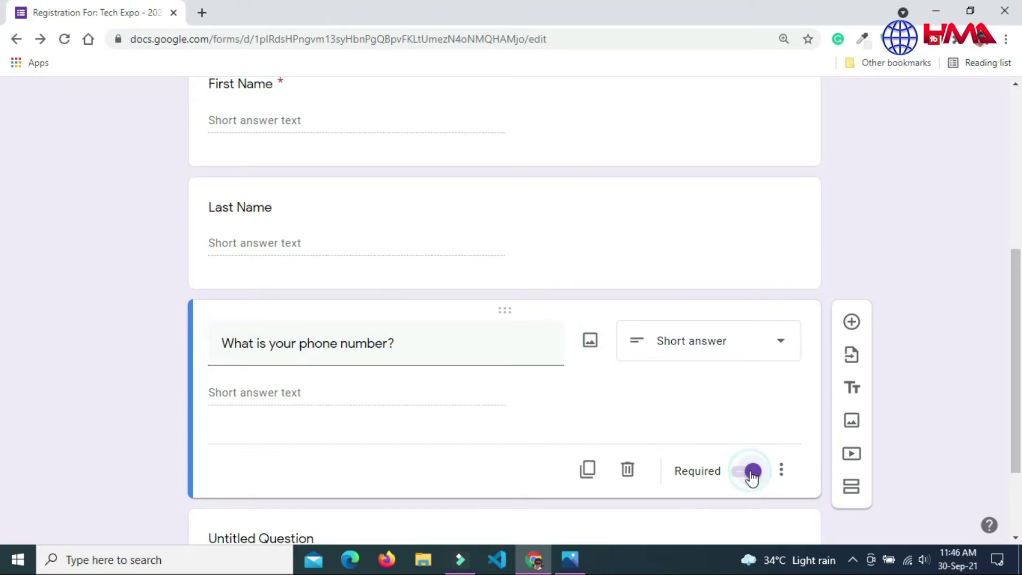
Step: Validate it with regular expression [0-9]{10} and error 'Your phone number is not valid!'
{"action": "left_click", "coordinate": [781, 469]}
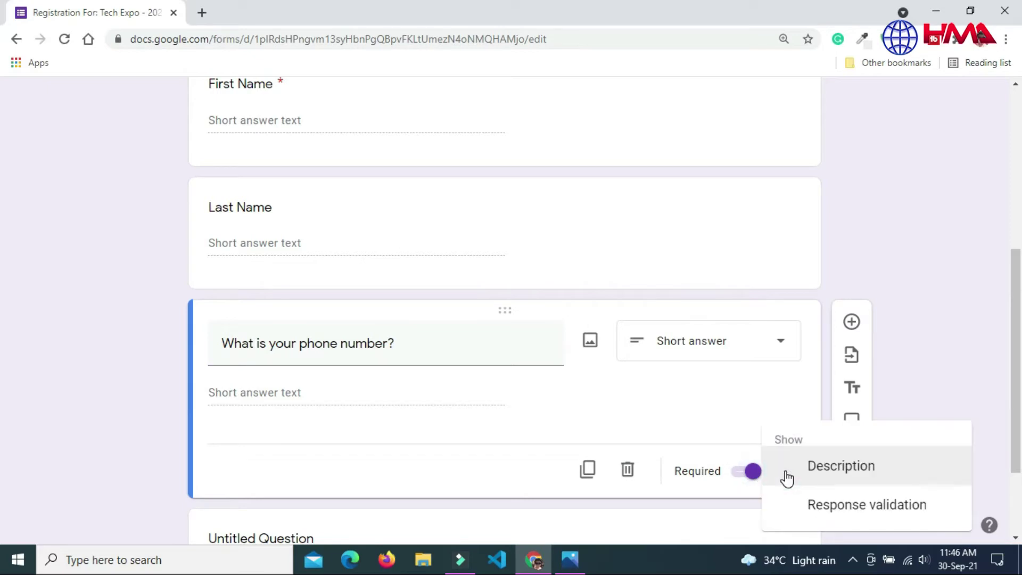
{"action": "left_click", "coordinate": [875, 505]}
{"action": "left_click", "coordinate": [313, 446]}
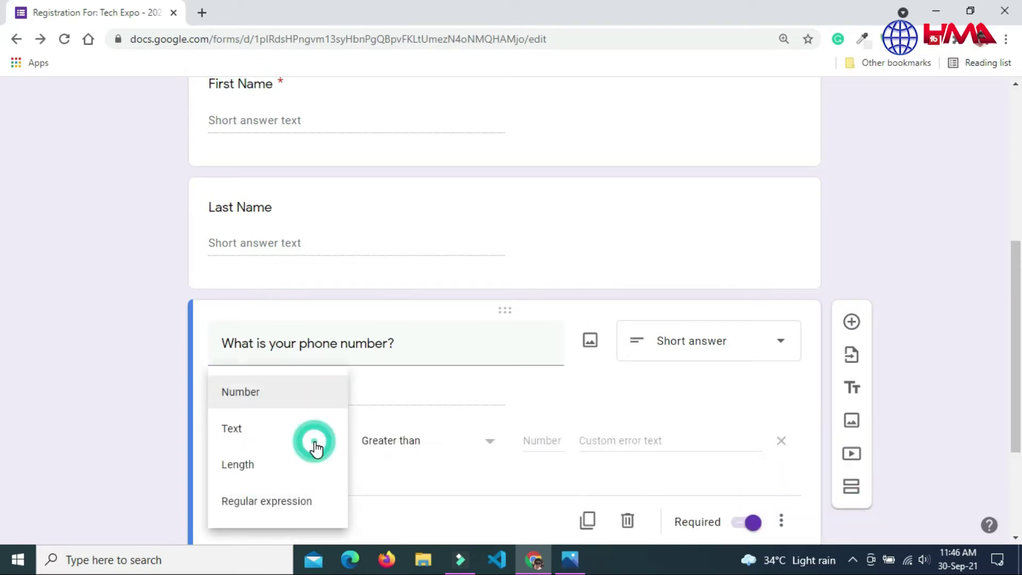
{"action": "left_click", "coordinate": [276, 506]}
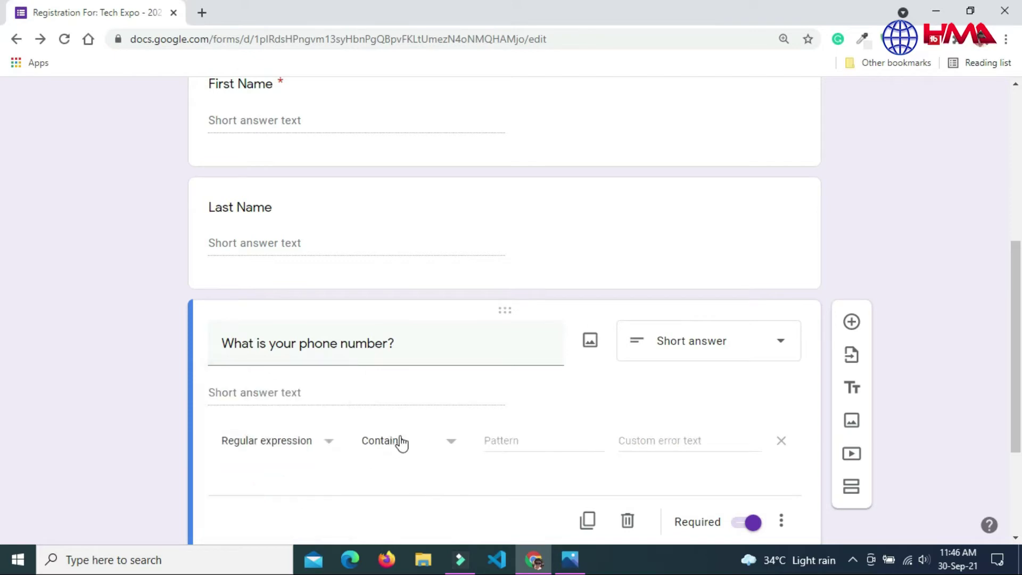
{"action": "left_click", "coordinate": [514, 439]}
{"action": "left_click", "coordinate": [490, 399]}
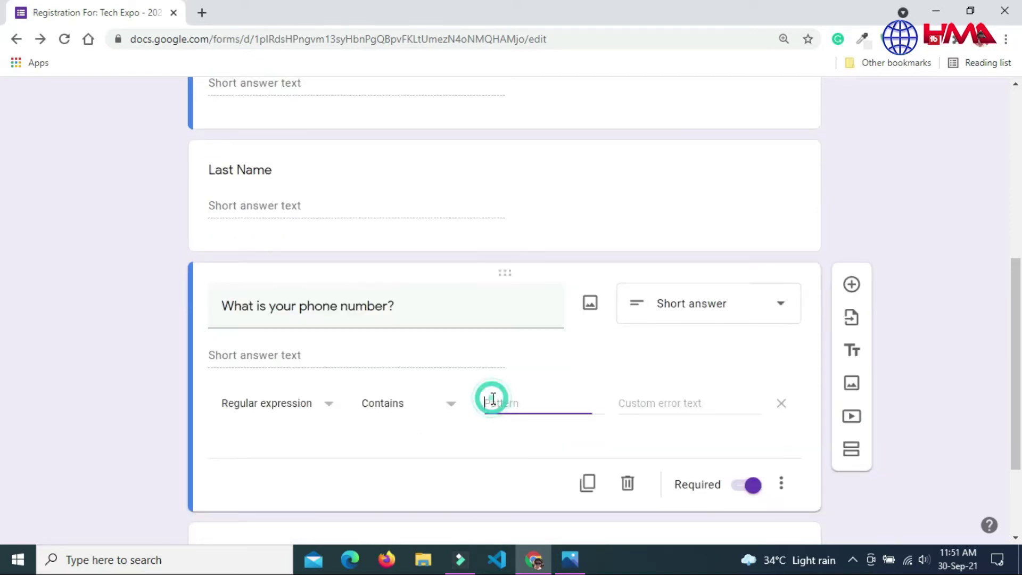
{"action": "type", "text": "["}
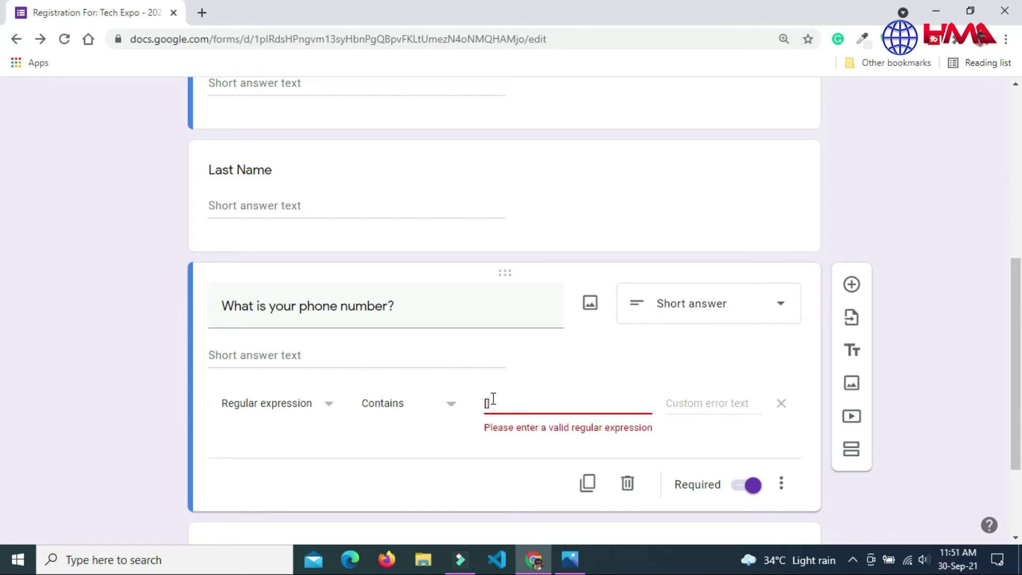
{"action": "type", "text": "0-"}
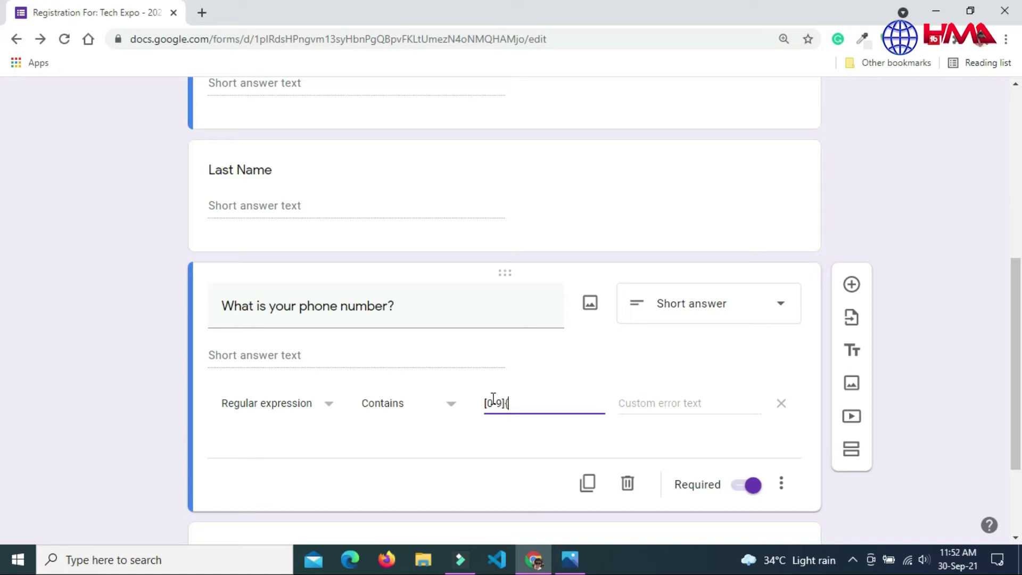
{"action": "key", "text": "Left"}
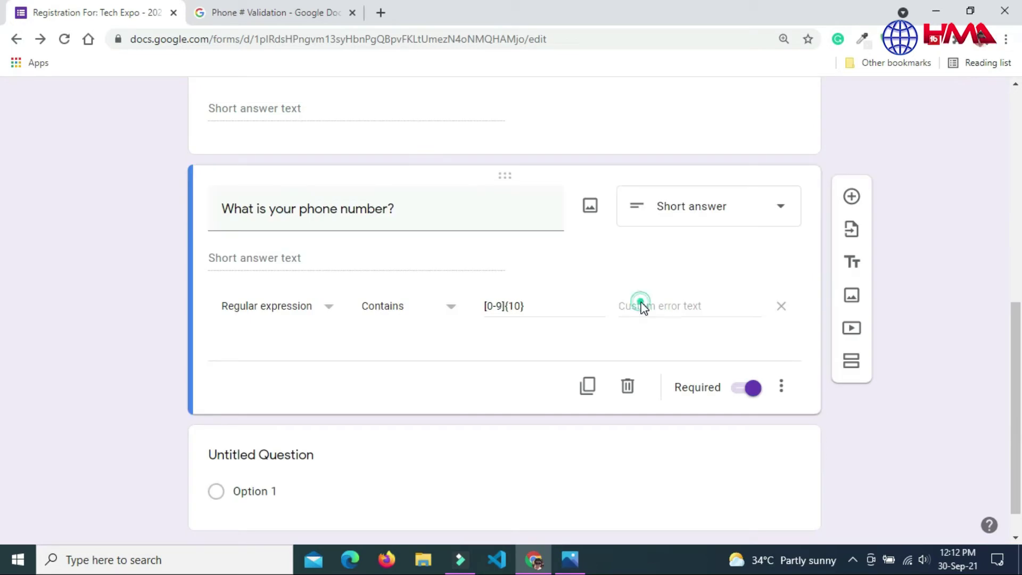
{"action": "left_click", "coordinate": [641, 304]}
{"action": "type", "text": "Y"}
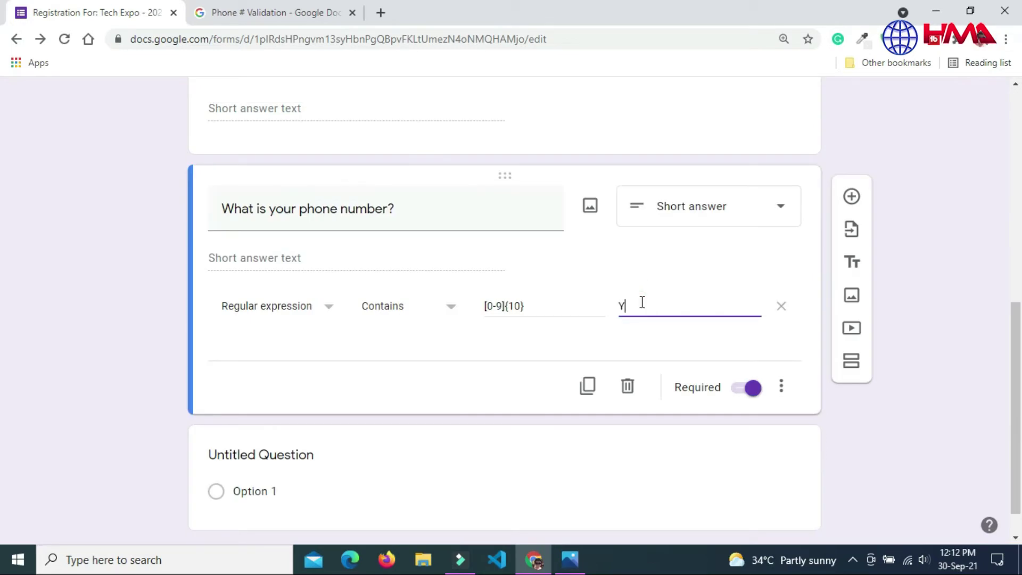
{"action": "type", "text": "our phone number is not valid!"}
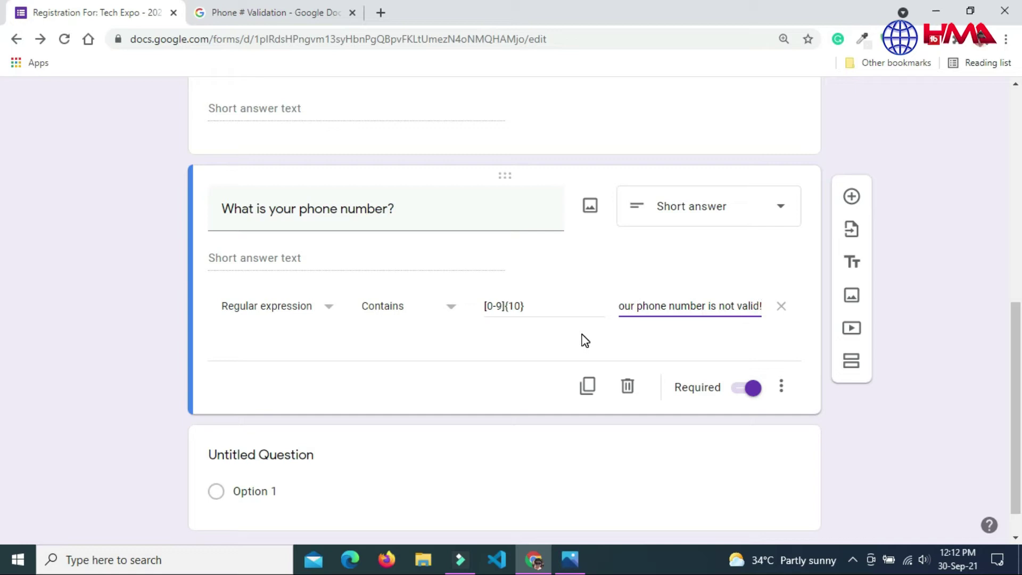
{"action": "scroll", "coordinate": [3, 368], "scroll_direction": "down", "scroll_amount": 1}
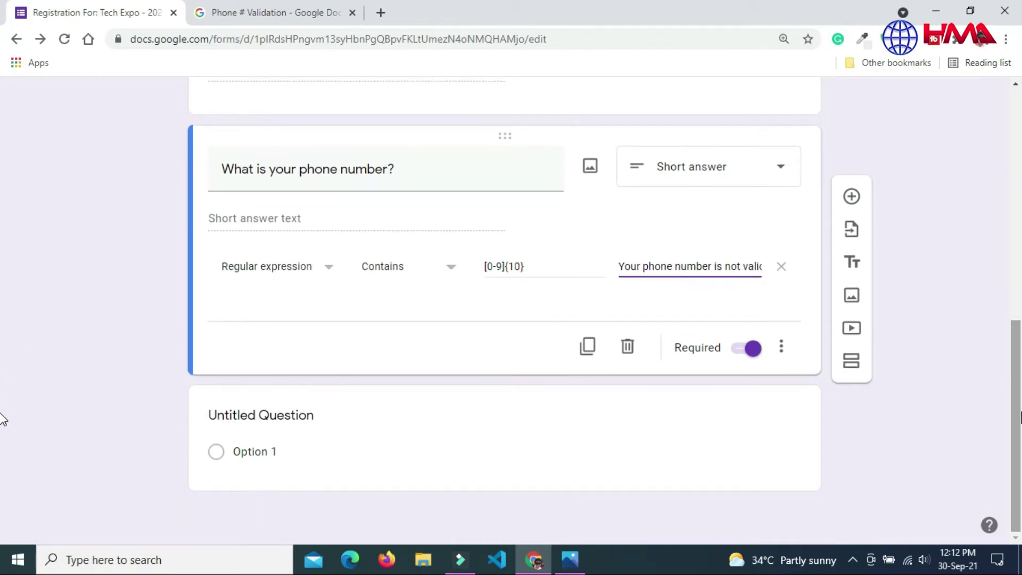
Step: Duplicate the phone question into a required 'What is your City & State?' question with validation removed
{"action": "left_click", "coordinate": [587, 347]}
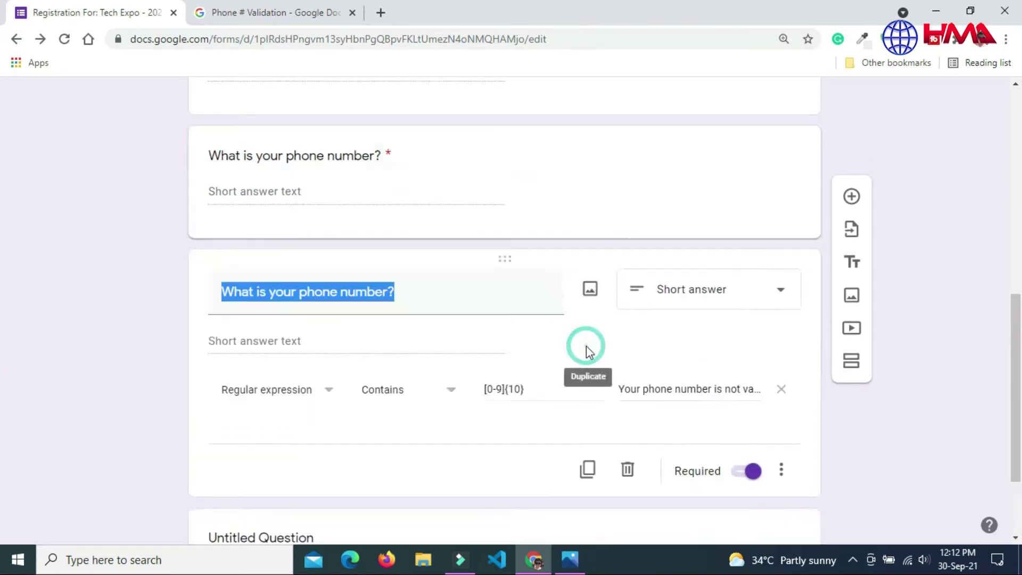
{"action": "left_click", "coordinate": [388, 167]}
{"action": "key", "text": "BackSpace"}
{"action": "key", "text": "BackSpace"}
{"action": "key", "text": "BackSpace"}
{"action": "key", "text": "BackSpace"}
{"action": "key", "text": "BackSpace"}
{"action": "key", "text": "BackSpace"}
{"action": "key", "text": "BackSpace"}
{"action": "key", "text": "BackSpace"}
{"action": "key", "text": "BackSpace"}
{"action": "key", "text": "BackSpace"}
{"action": "key", "text": "BackSpace"}
{"action": "key", "text": "BackSpace"}
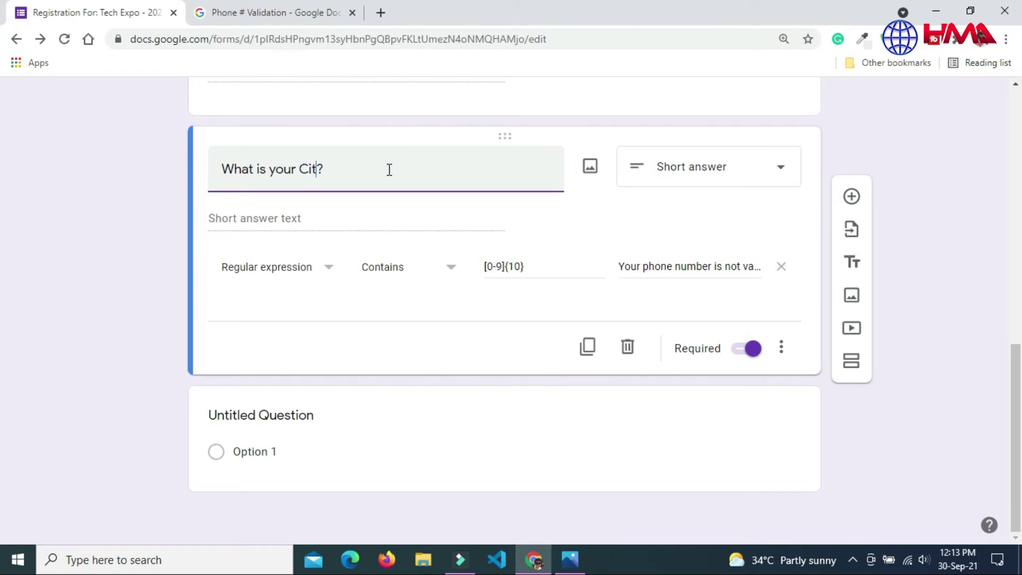
{"action": "type", "text": "City & State"}
{"action": "left_click", "coordinate": [406, 169]}
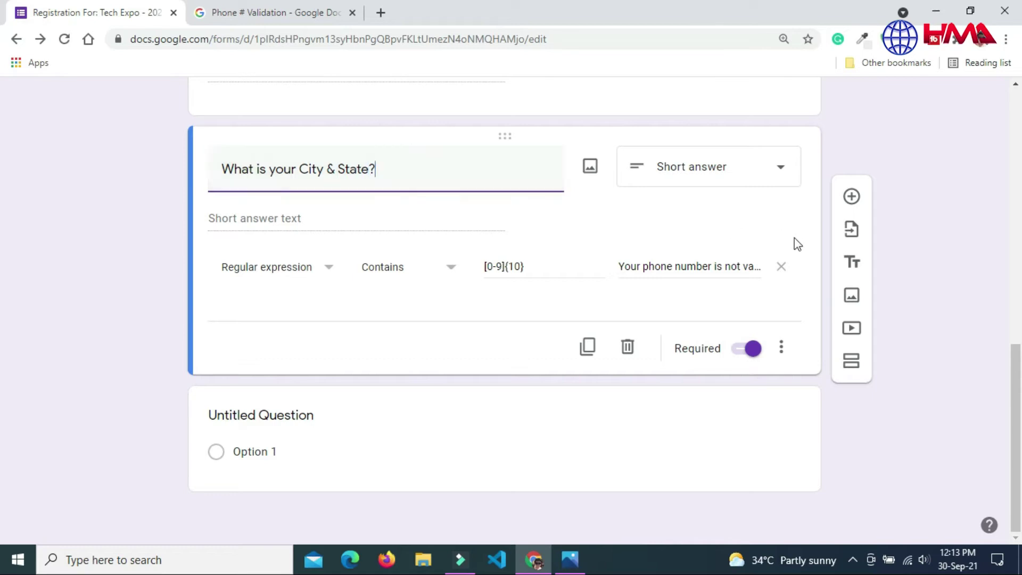
{"action": "left_click", "coordinate": [782, 266]}
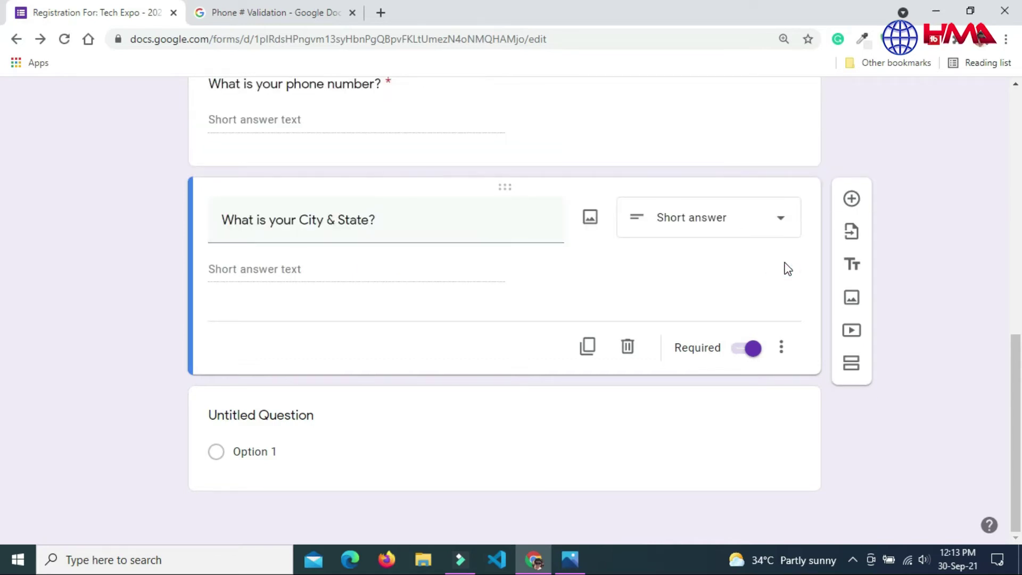
{"action": "left_click", "coordinate": [751, 349]}
{"action": "left_click", "coordinate": [752, 349]}
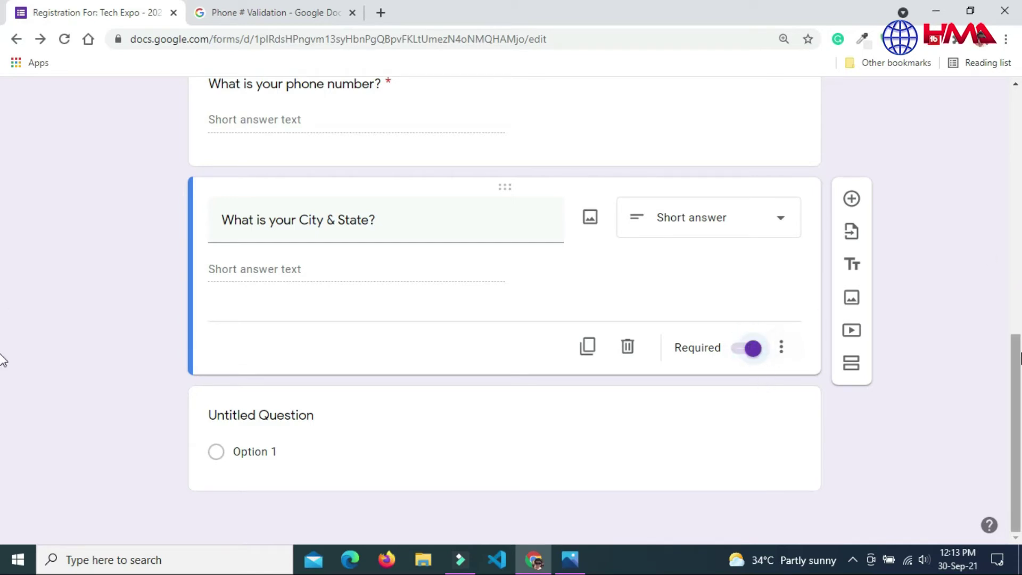
Step: Add a multiple-choice question titled 'Will you be attending the event'
{"action": "left_click", "coordinate": [851, 200]}
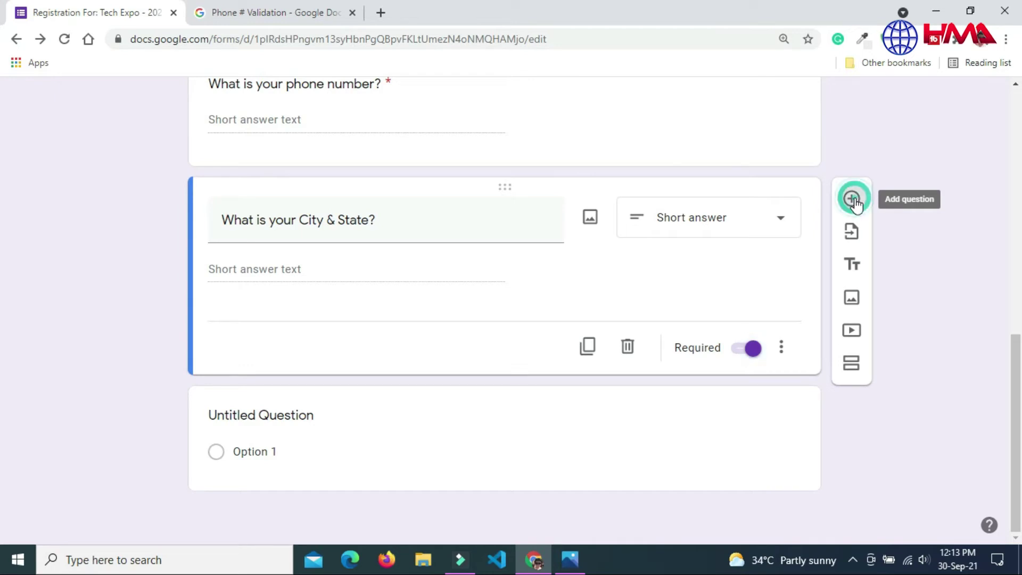
{"action": "scroll", "coordinate": [4, 340], "scroll_direction": "down", "scroll_amount": 2}
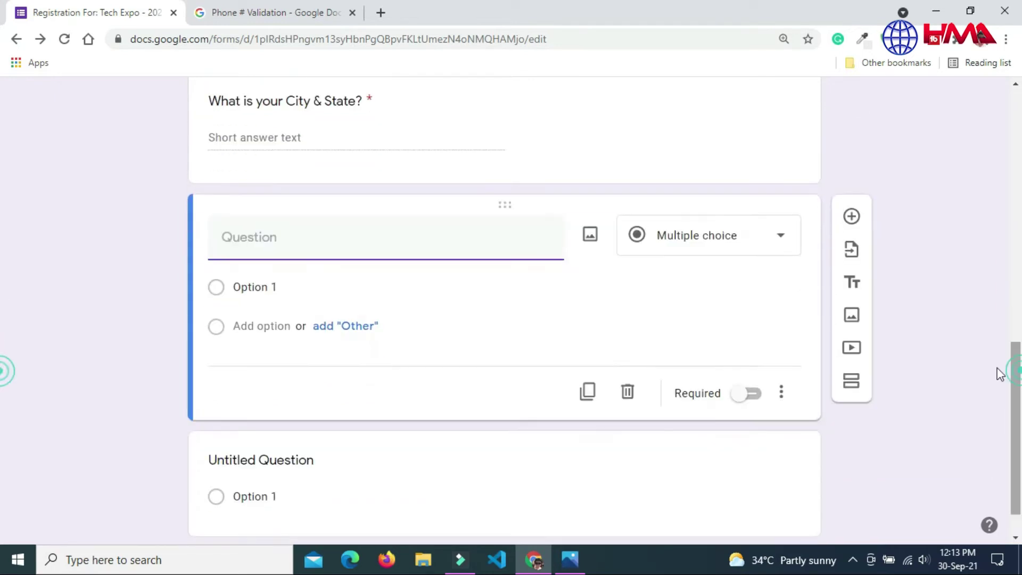
{"action": "left_click", "coordinate": [759, 242]}
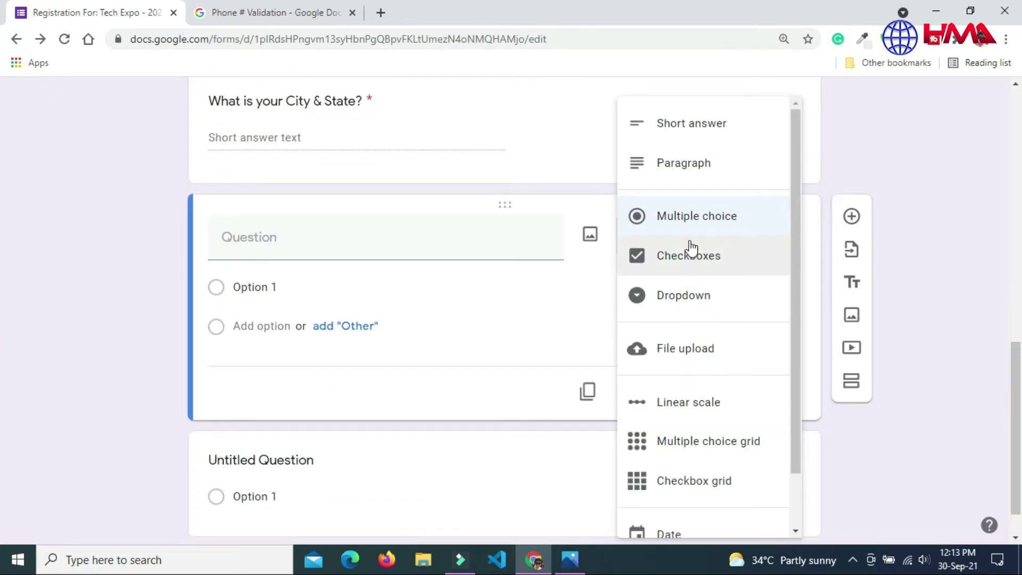
{"action": "left_click", "coordinate": [691, 221]}
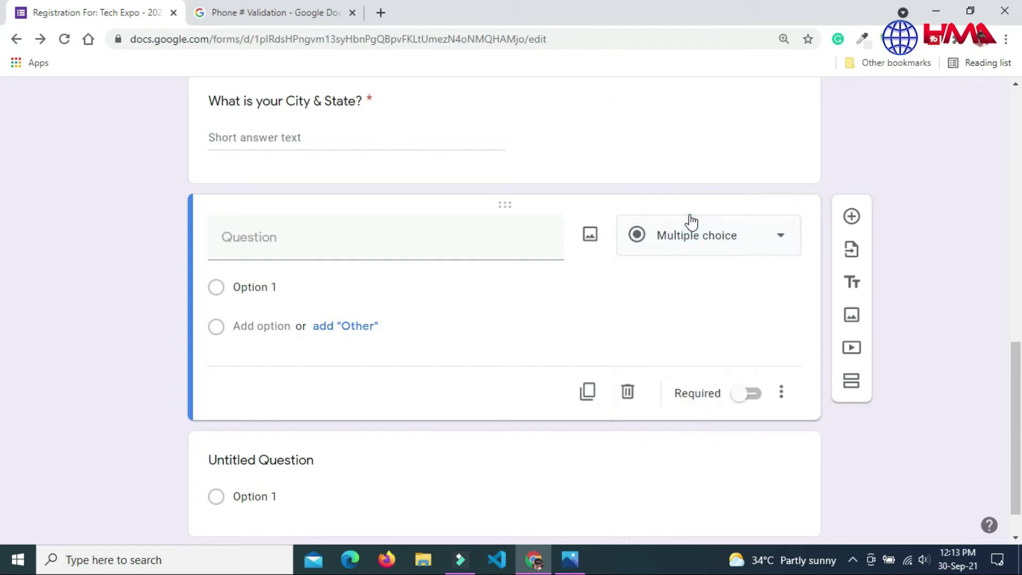
{"action": "left_click", "coordinate": [351, 245]}
{"action": "type", "text": "Will you be"}
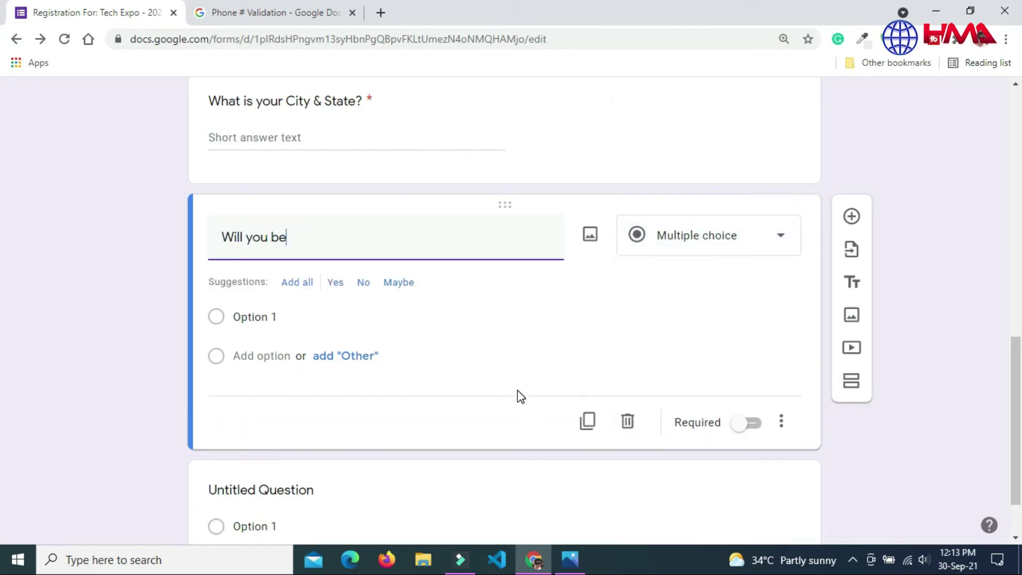
{"action": "type", "text": " attending the event?"}
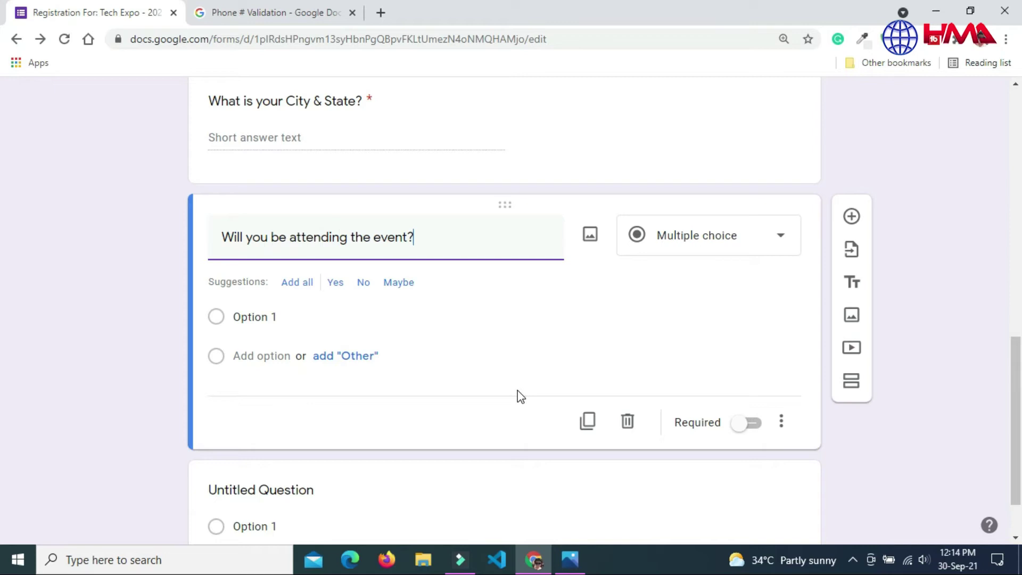
Step: Give the attendance question the answers Yes and No and make it required
{"action": "left_click", "coordinate": [250, 318]}
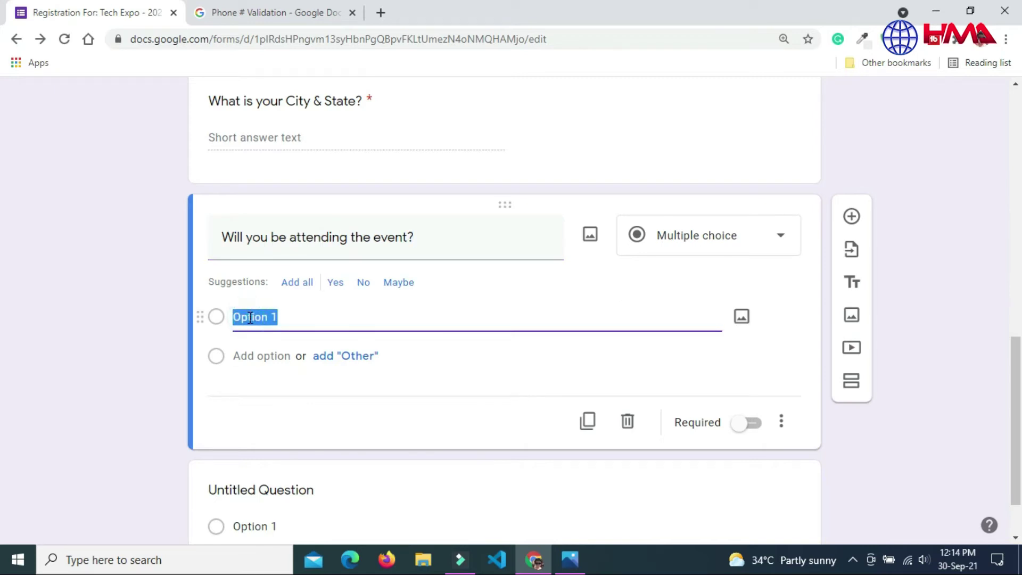
{"action": "type", "text": "Yes"}
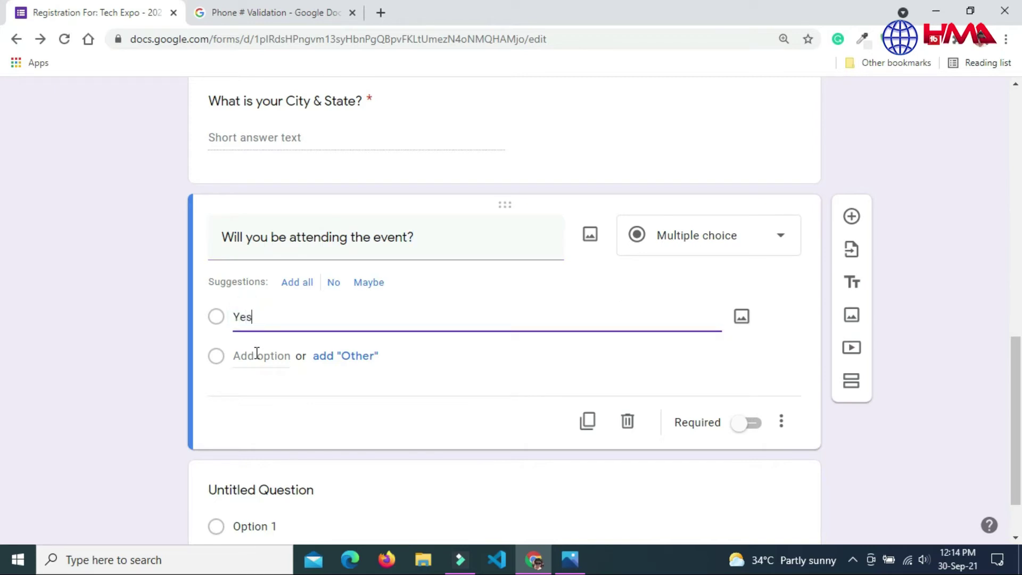
{"action": "left_click", "coordinate": [262, 357]}
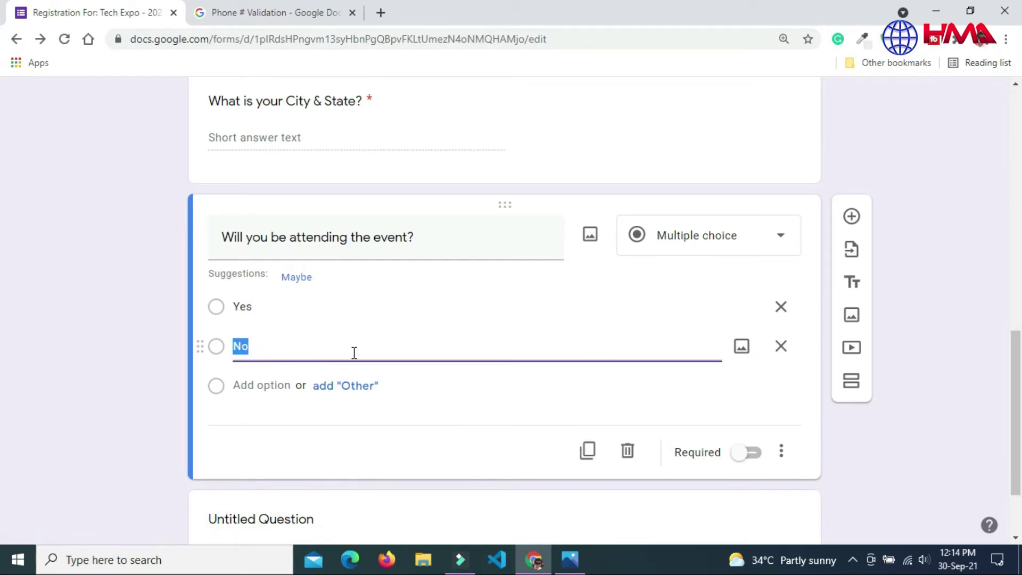
{"action": "left_click", "coordinate": [557, 405]}
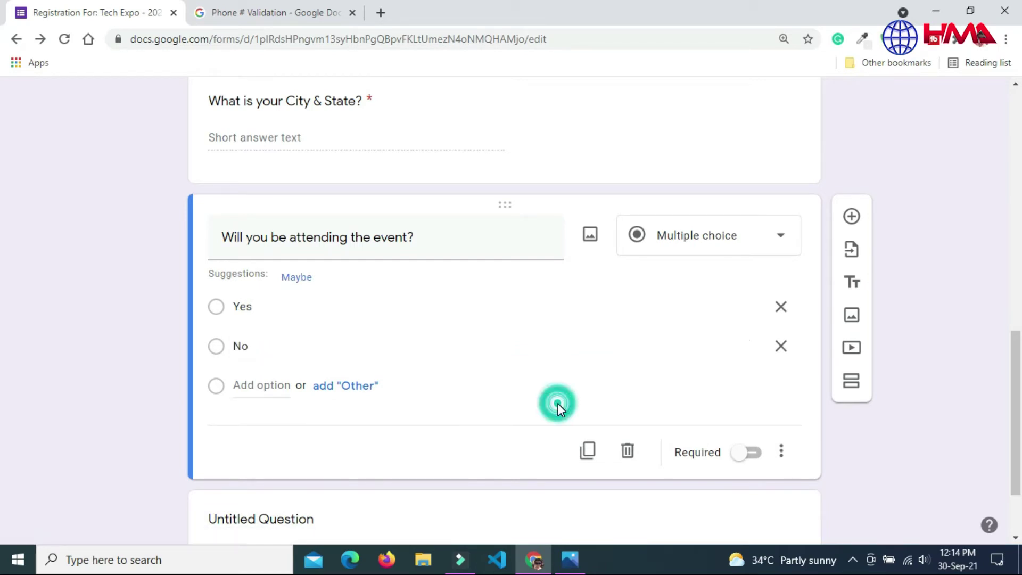
{"action": "left_click", "coordinate": [752, 453]}
{"action": "scroll", "coordinate": [2, 458], "scroll_direction": "down", "scroll_amount": 2}
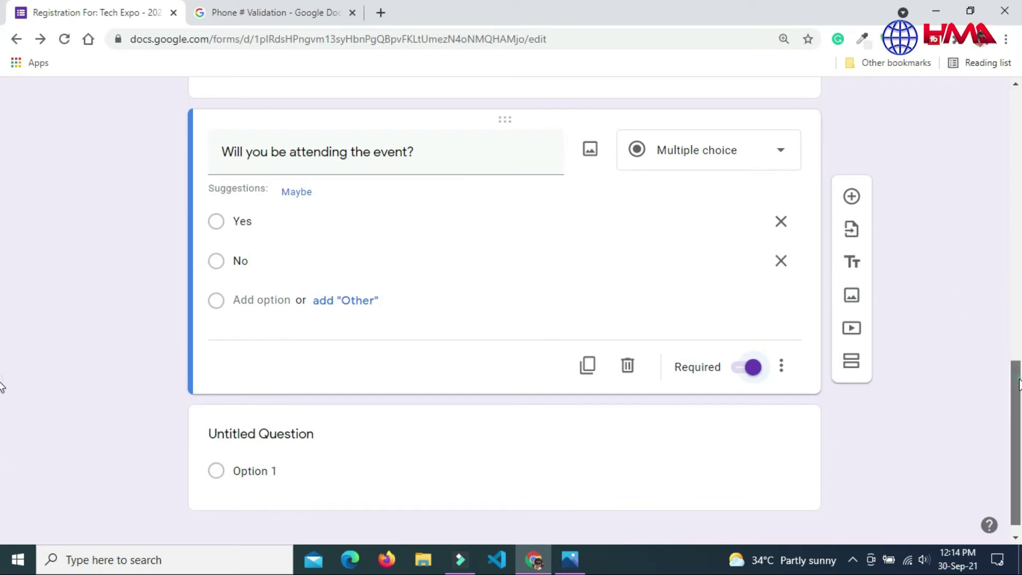
{"action": "scroll", "coordinate": [1017, 383], "scroll_direction": "down", "scroll_amount": 1}
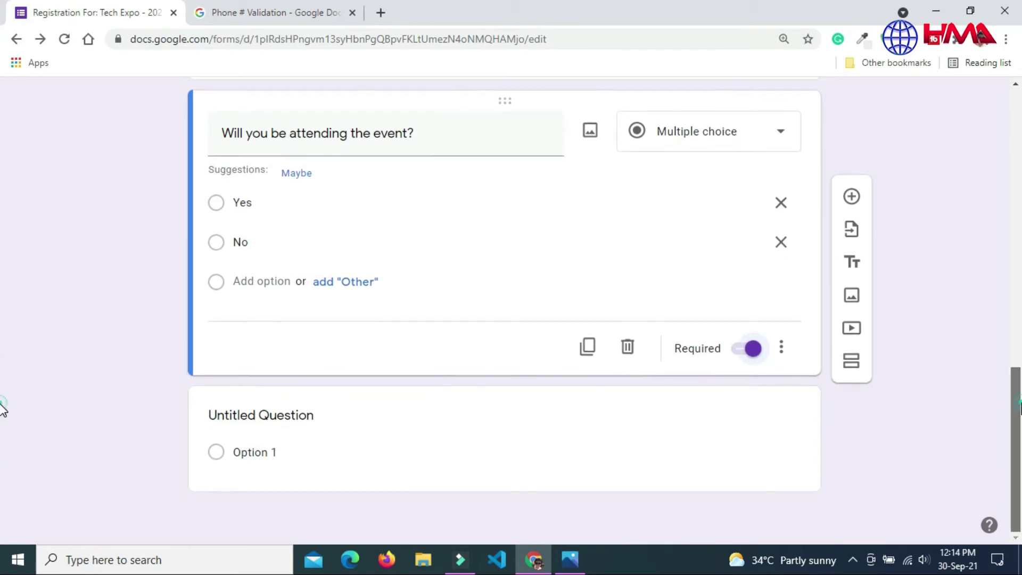
Step: Add a Dropdown question titled 'How many guests are with you?'
{"action": "left_click", "coordinate": [851, 198]}
{"action": "left_click", "coordinate": [734, 314]}
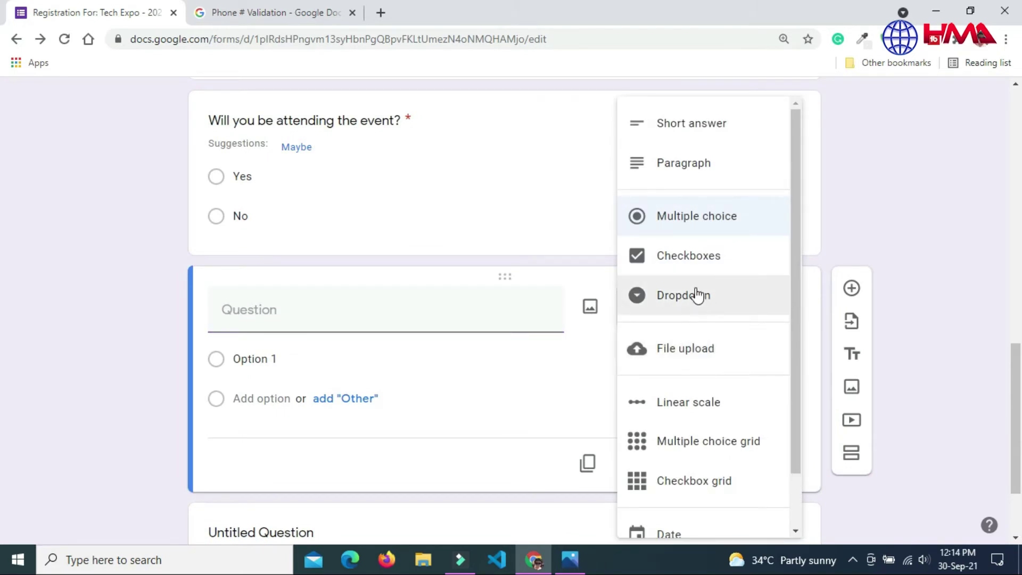
{"action": "left_click", "coordinate": [682, 297]}
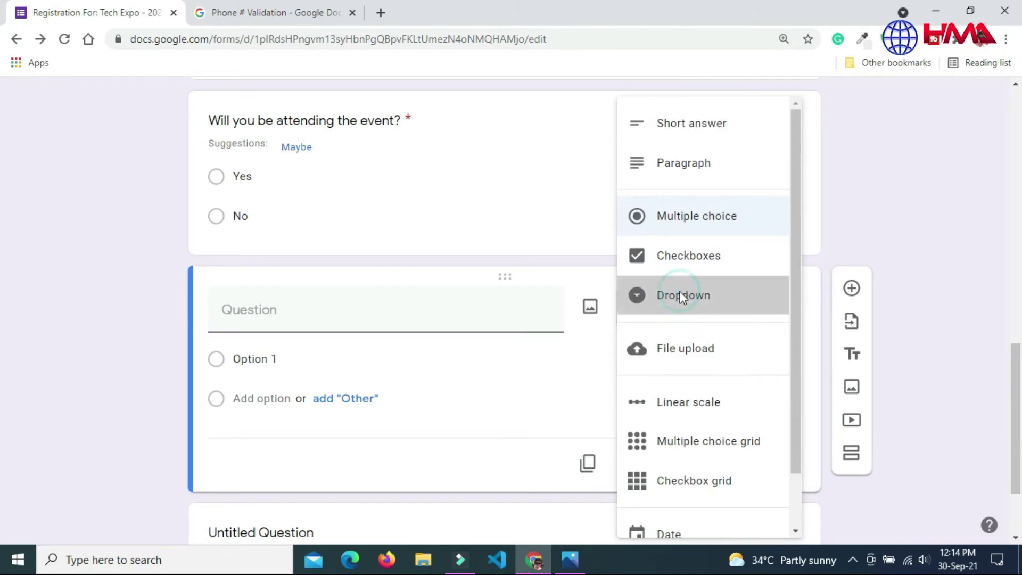
{"action": "left_click", "coordinate": [349, 315]}
{"action": "type", "text": "How many guests are with you?"}
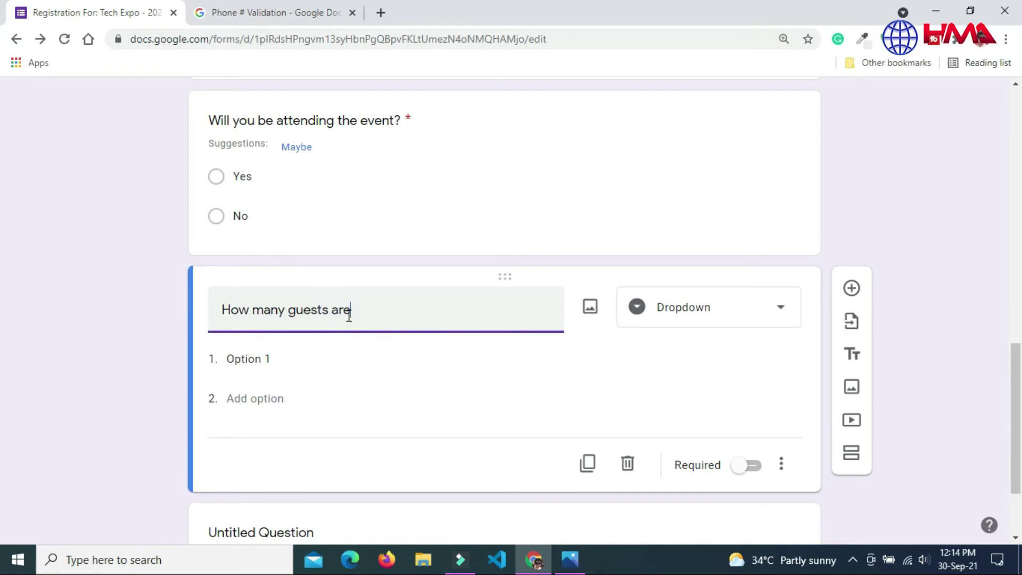
Step: Give the guests dropdown the options One, Two and No Guest, and make it required
{"action": "left_click", "coordinate": [249, 358]}
{"action": "type", "text": "One"}
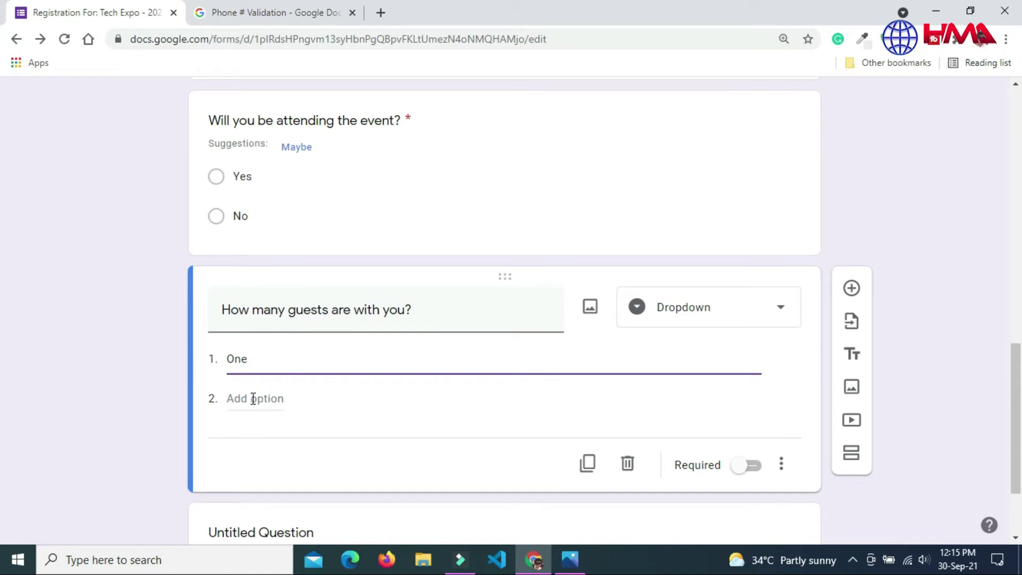
{"action": "left_click", "coordinate": [253, 398]}
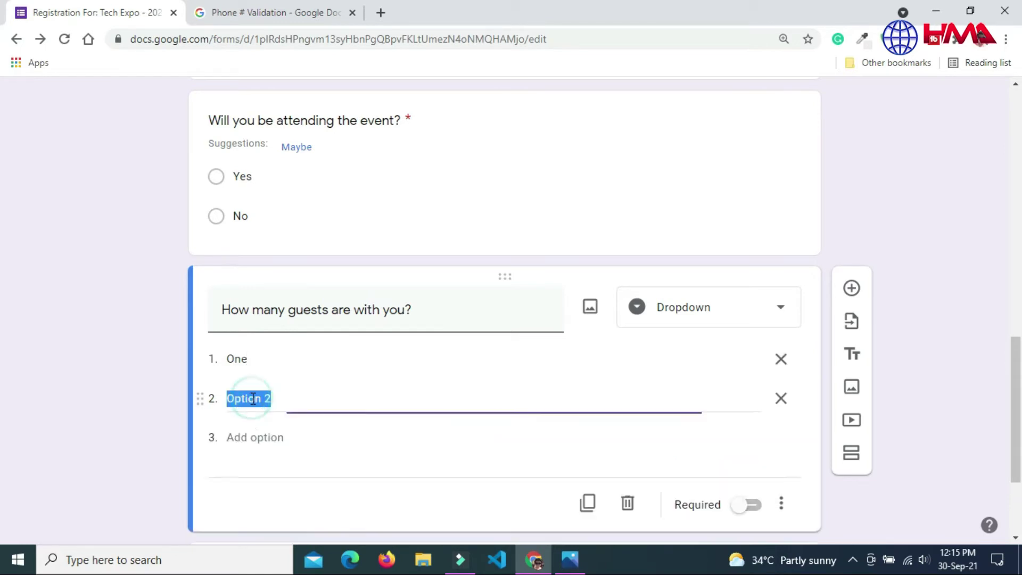
{"action": "type", "text": "Two"}
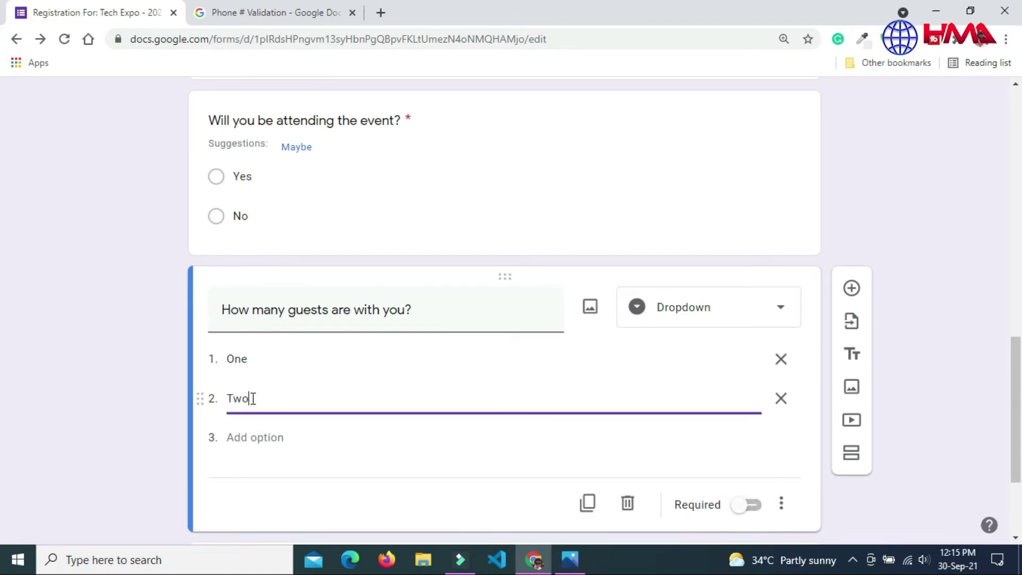
{"action": "left_click", "coordinate": [251, 433]}
{"action": "type", "text": "No Guest"}
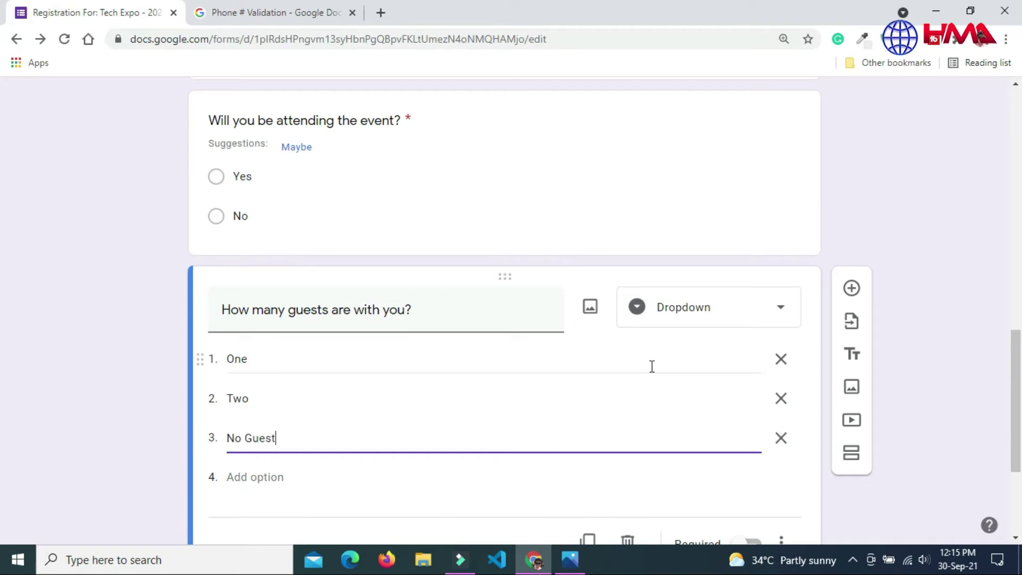
{"action": "scroll", "coordinate": [3, 373], "scroll_direction": "down", "scroll_amount": 2}
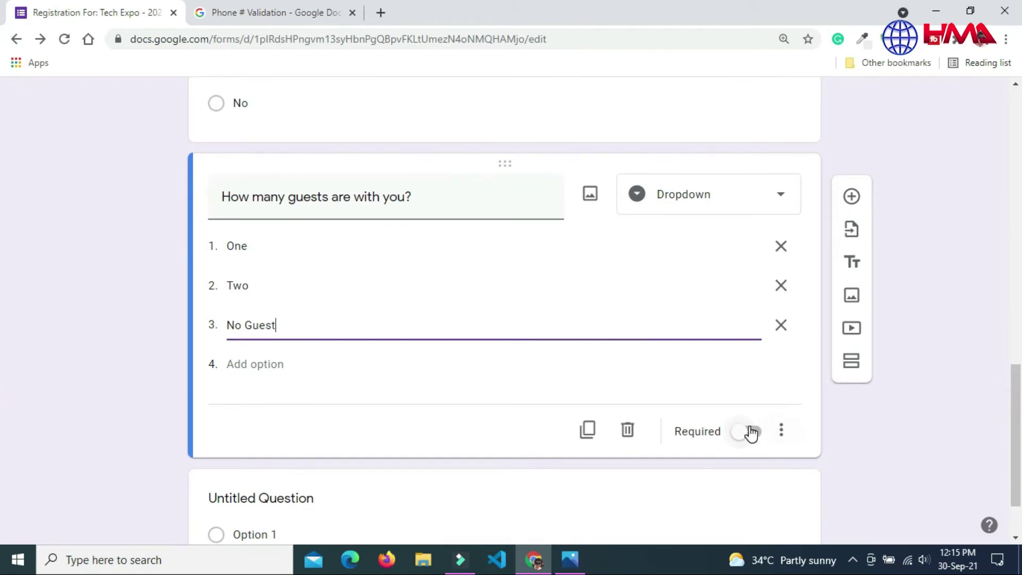
{"action": "left_click", "coordinate": [750, 432]}
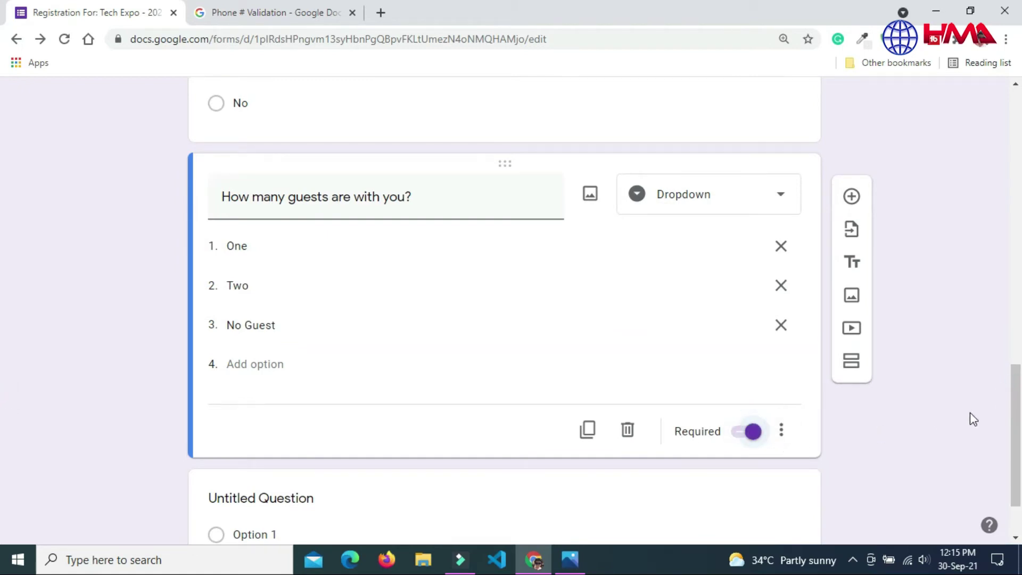
{"action": "scroll", "coordinate": [3, 409], "scroll_direction": "down", "scroll_amount": 2}
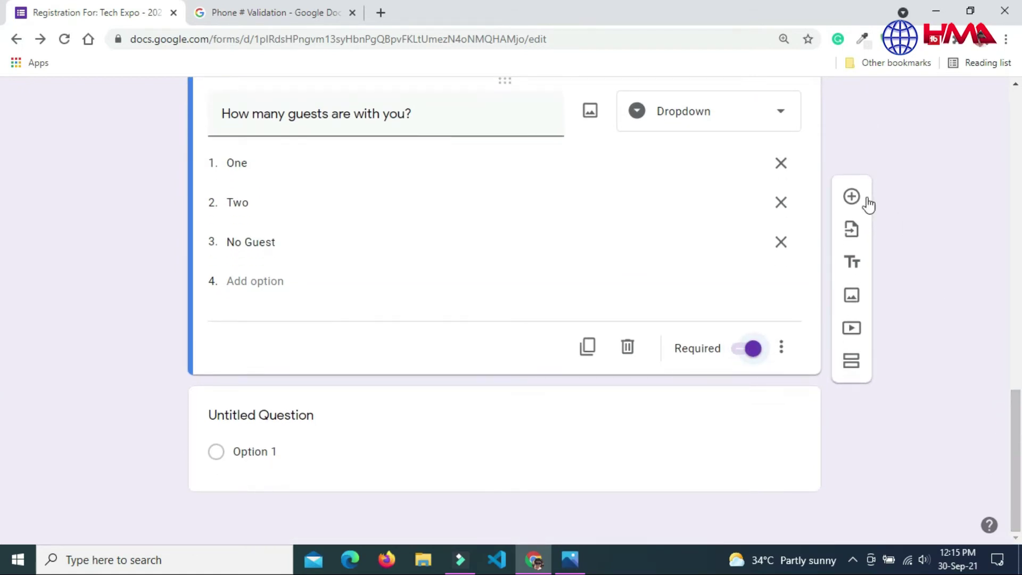
Step: Add a required Paragraph question 'Briefly explain, why are you joining the events?'
{"action": "left_click", "coordinate": [852, 197]}
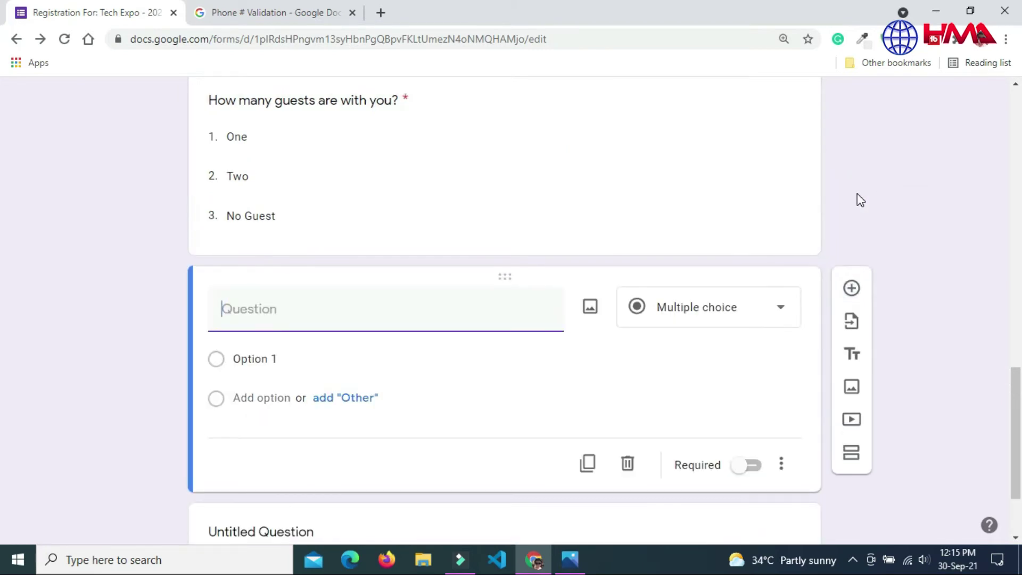
{"action": "left_click", "coordinate": [741, 319]}
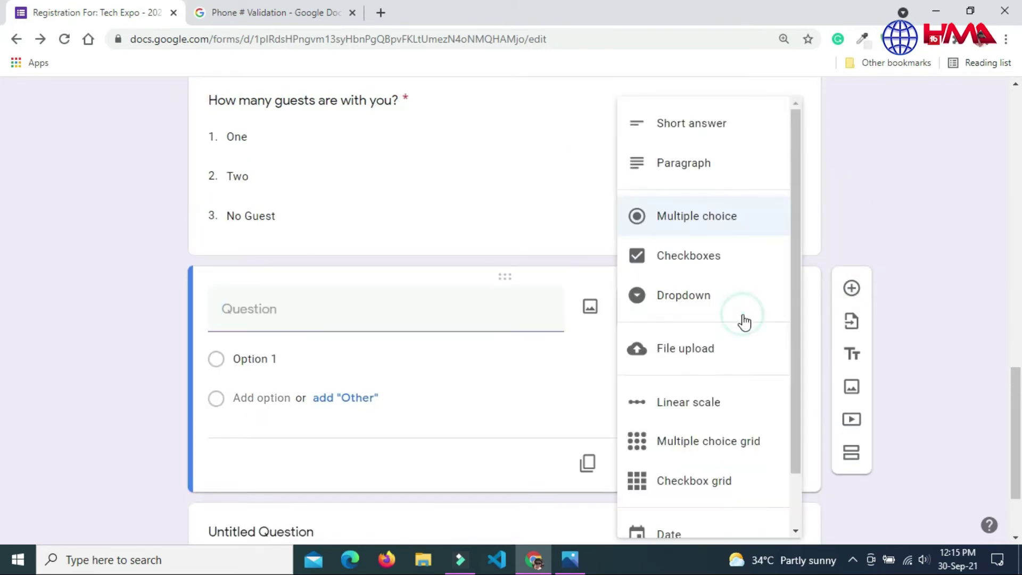
{"action": "left_click", "coordinate": [679, 174]}
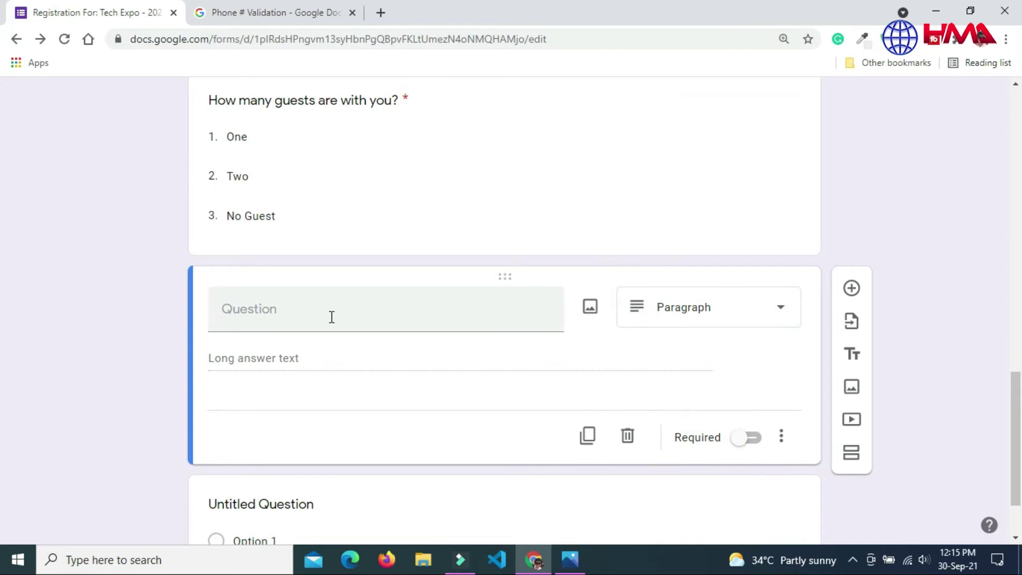
{"action": "left_click", "coordinate": [276, 311]}
{"action": "type", "text": "Briefly"}
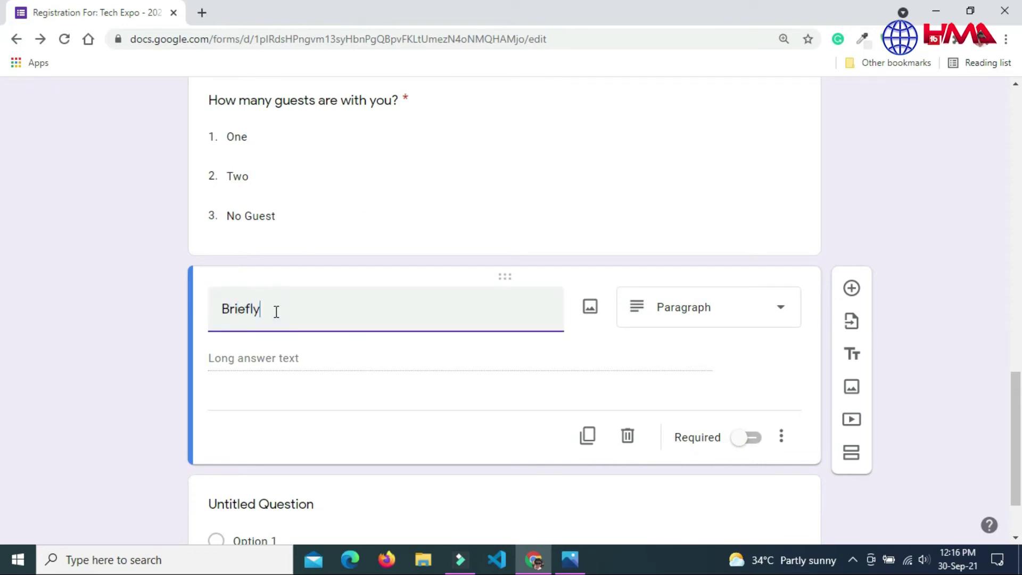
{"action": "type", "text": " explain, why are you joining the even"}
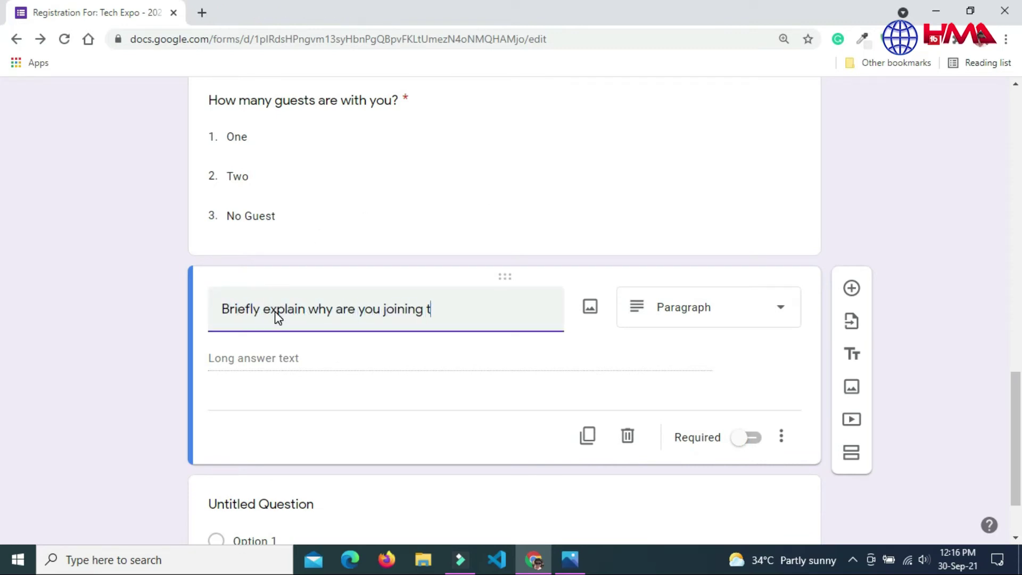
{"action": "type", "text": "ts?"}
{"action": "left_click", "coordinate": [306, 309]}
{"action": "type", "text": ","}
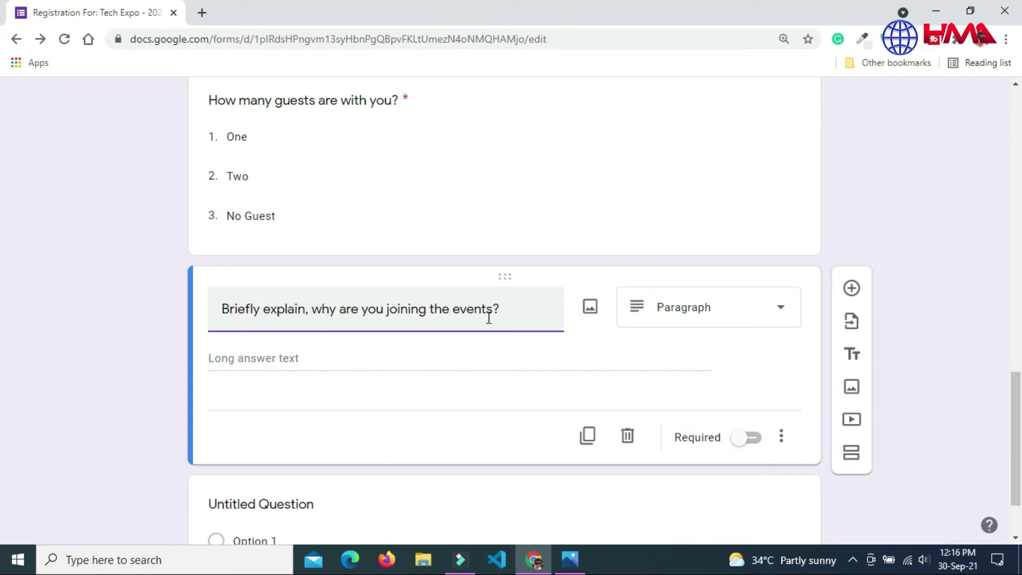
{"action": "left_click", "coordinate": [751, 438]}
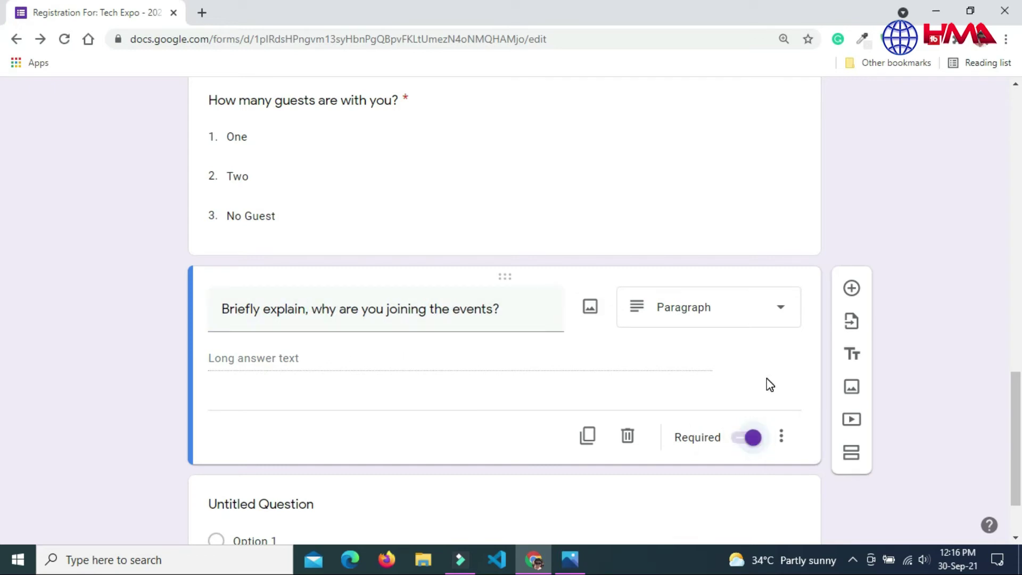
Step: Add a minimum-length validation of 10 characters with the error 'Must contain minimum 10 characters!'
{"action": "left_click", "coordinate": [781, 435]}
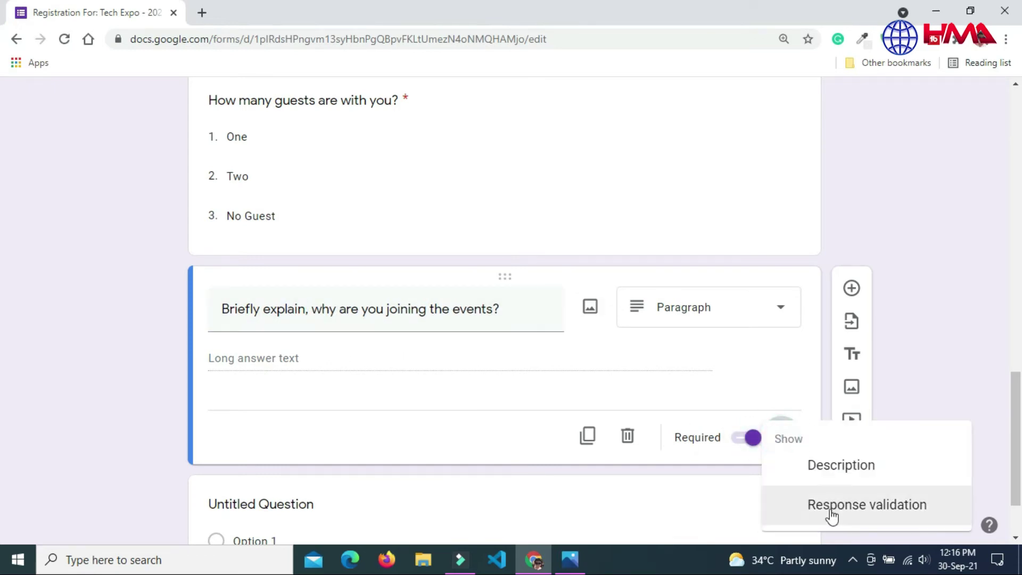
{"action": "left_click", "coordinate": [846, 512]}
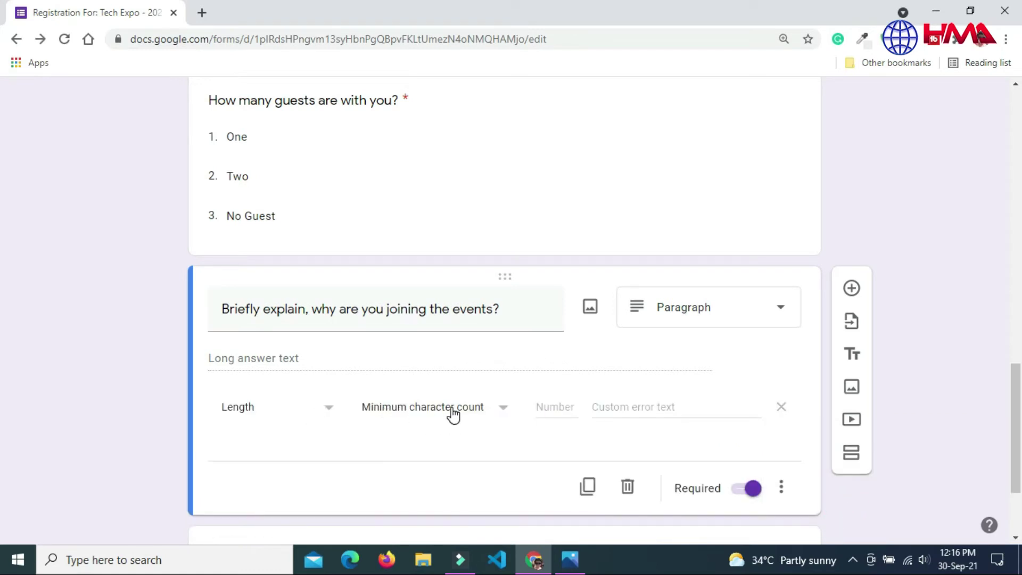
{"action": "left_click", "coordinate": [542, 408]}
{"action": "type", "text": "10"}
{"action": "left_click", "coordinate": [620, 407]}
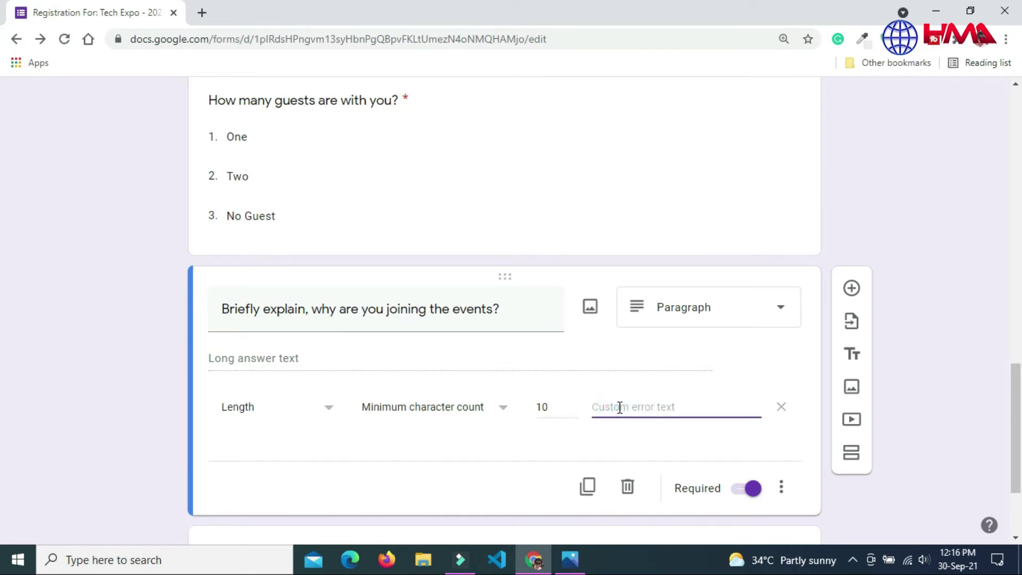
{"action": "type", "text": "Must contain minimum 10"}
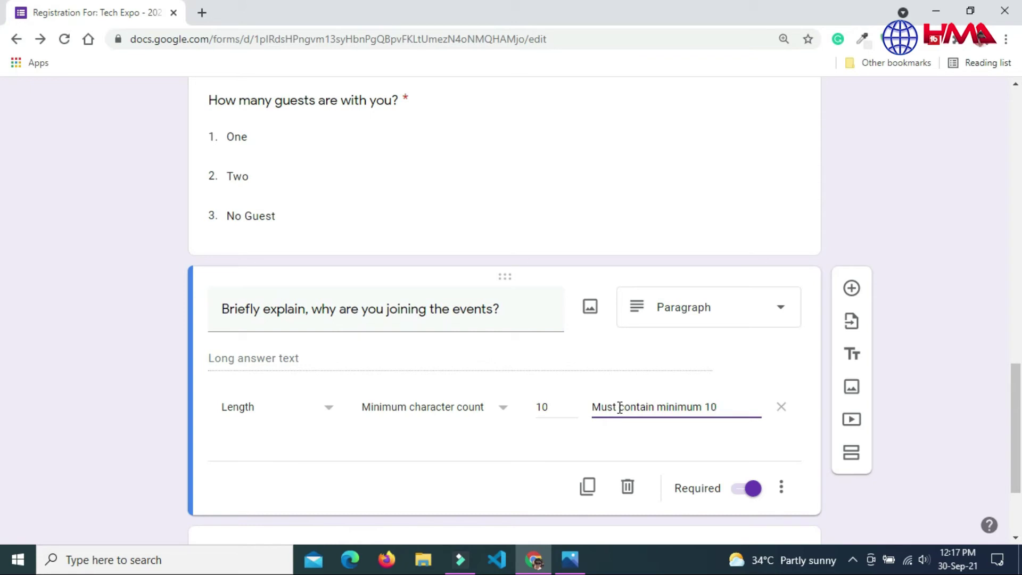
{"action": "type", "text": " characters!"}
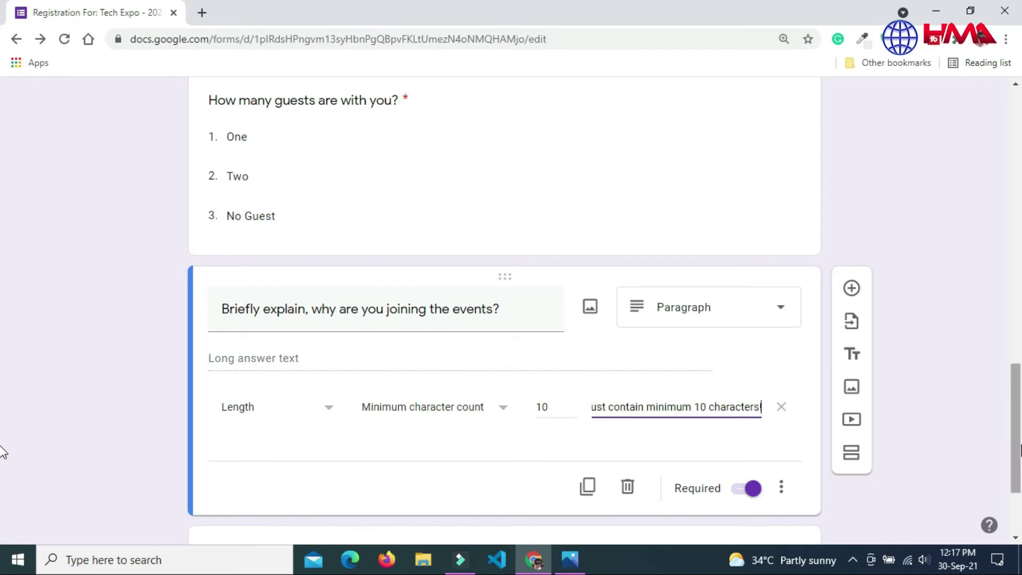
{"action": "left_click_drag", "start_coordinate": [1019, 449], "coordinate": [1018, 148]}
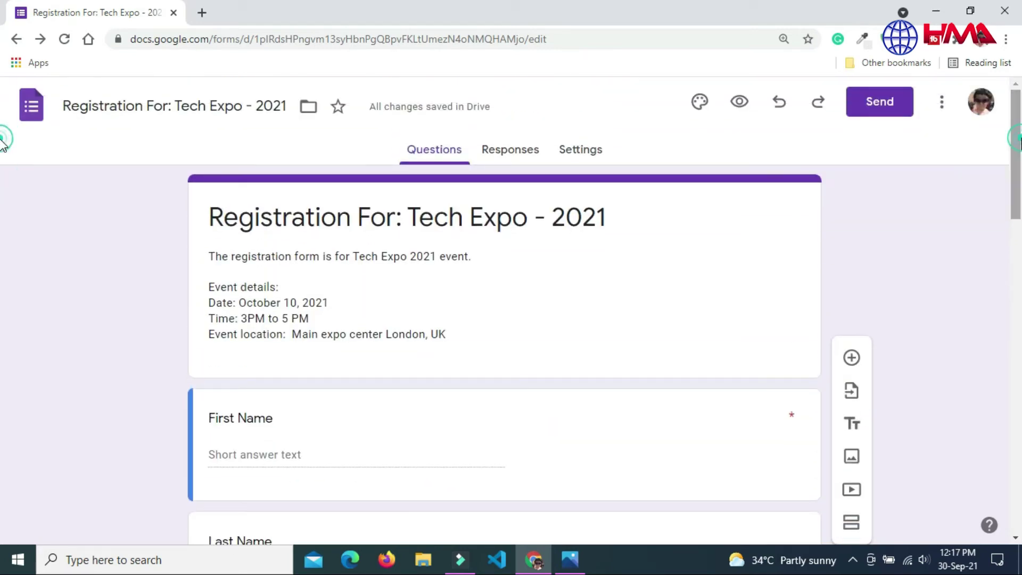
Step: Insert the party-crowd photo from the Party theme images as the form header
{"action": "left_click", "coordinate": [702, 103]}
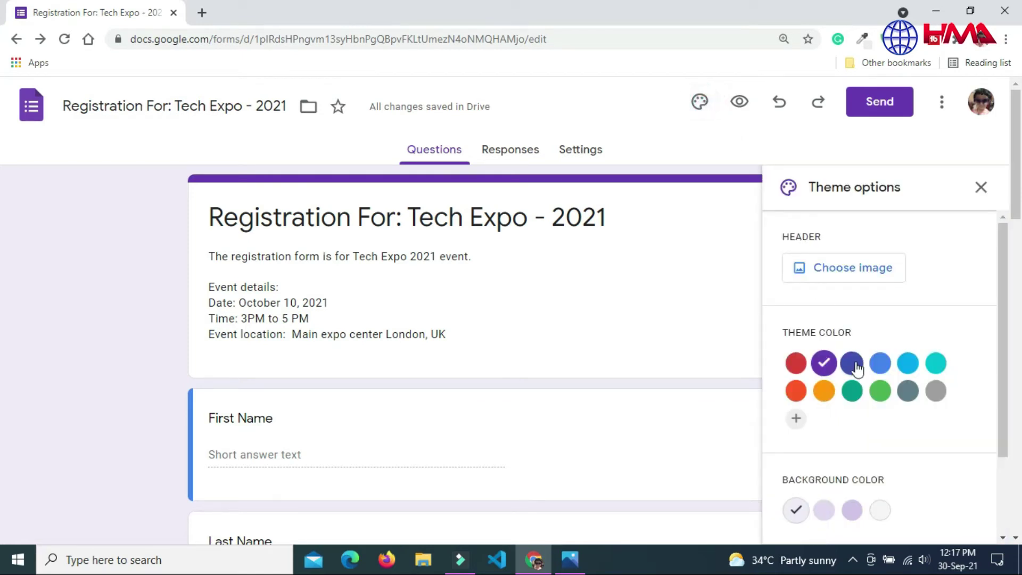
{"action": "left_click", "coordinate": [841, 269]}
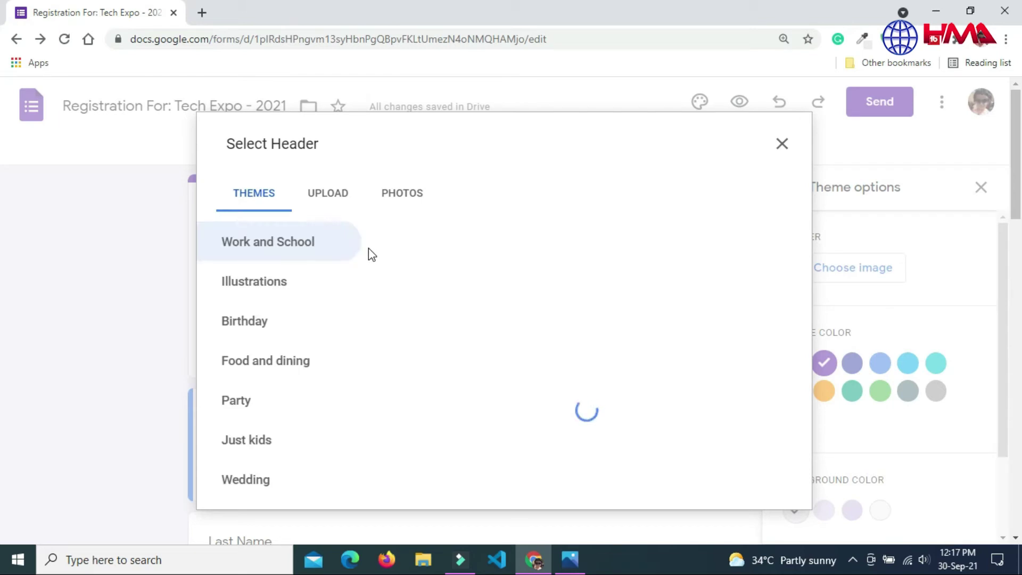
{"action": "left_click", "coordinate": [337, 204]}
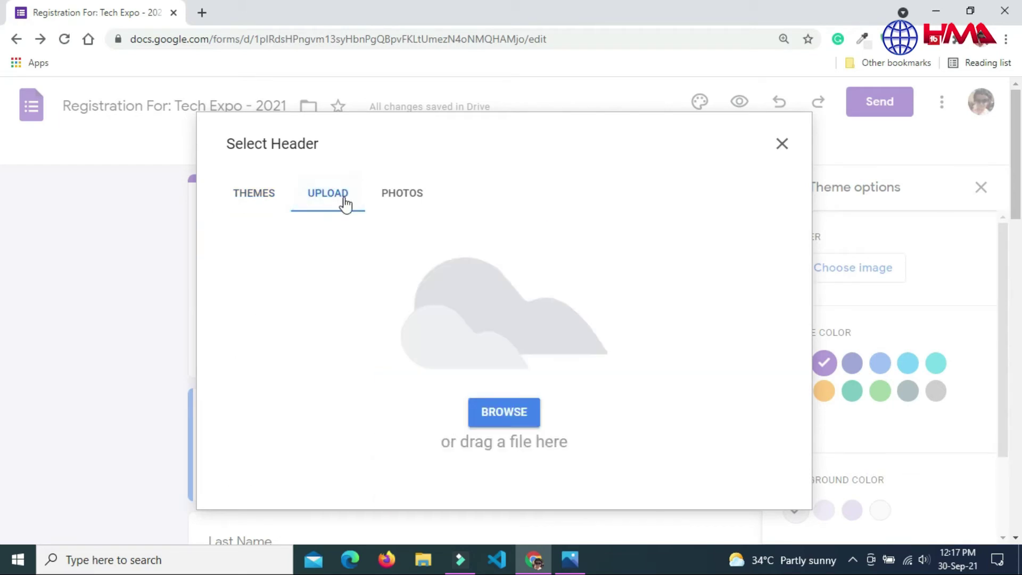
{"action": "left_click", "coordinate": [421, 198]}
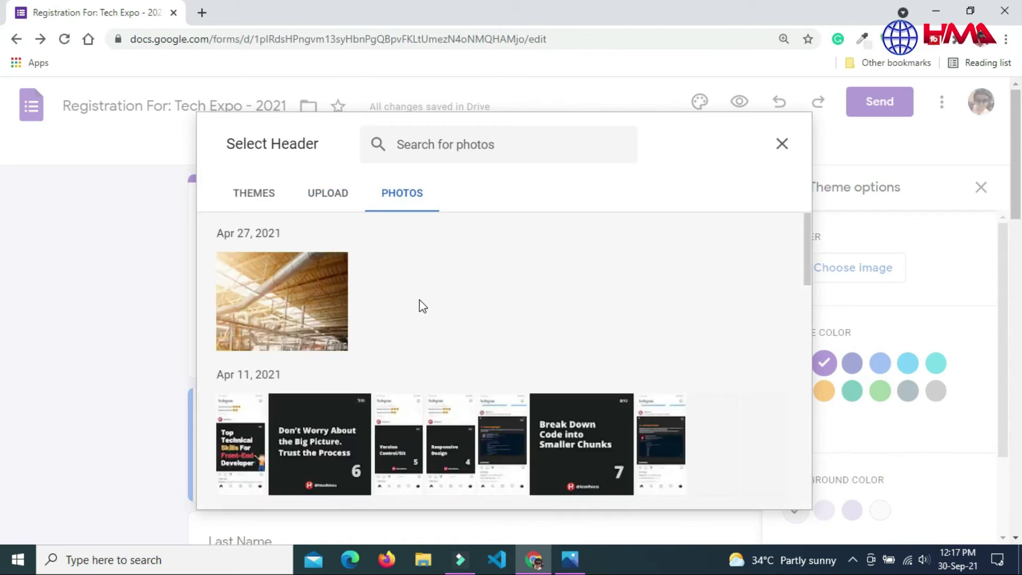
{"action": "mouse_move", "coordinate": [803, 244]}
{"action": "left_mouse_down"}
{"action": "mouse_move", "coordinate": [808, 254]}
{"action": "mouse_move", "coordinate": [809, 236]}
{"action": "left_mouse_up"}
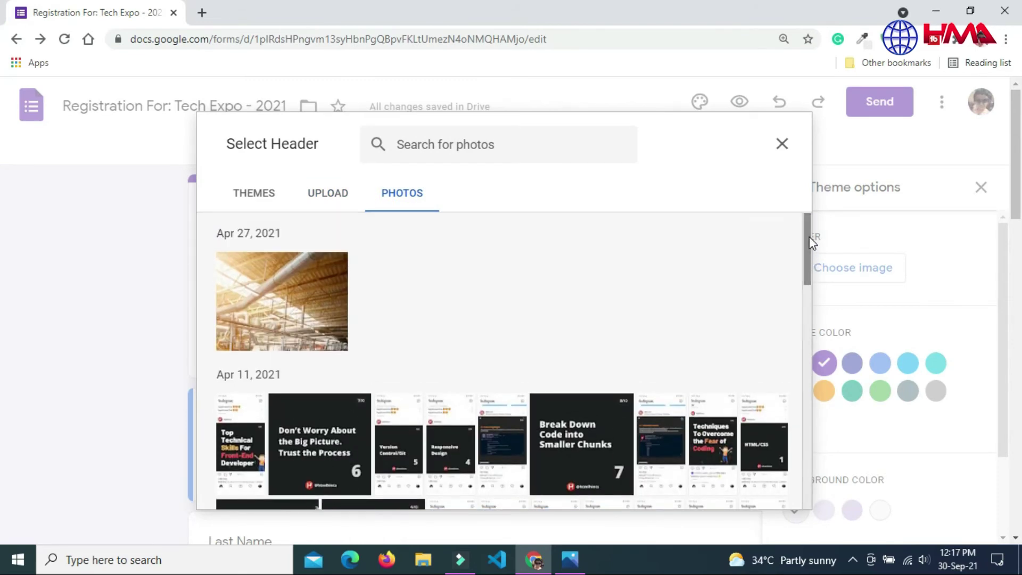
{"action": "left_click", "coordinate": [328, 194]}
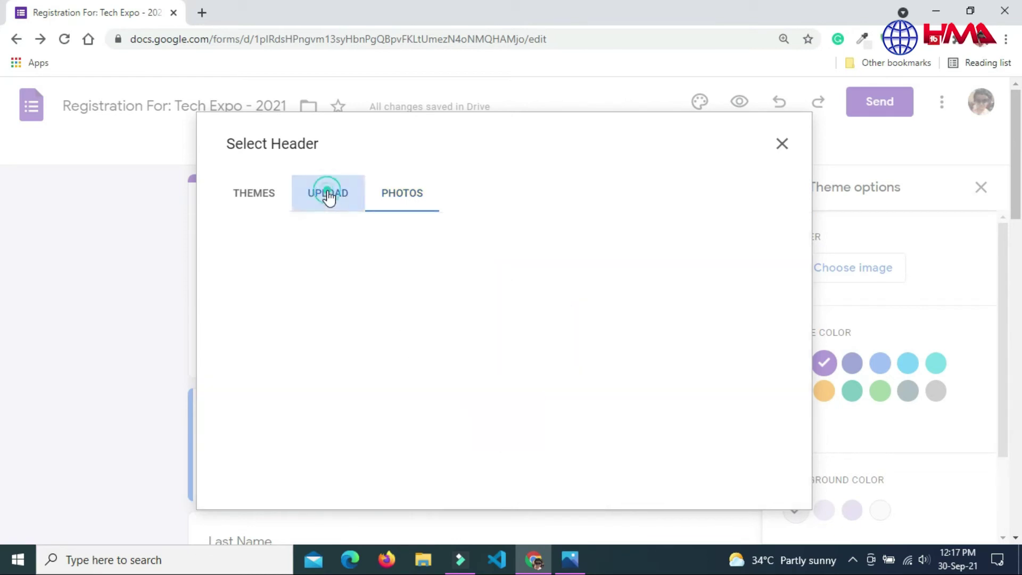
{"action": "left_click", "coordinate": [255, 198]}
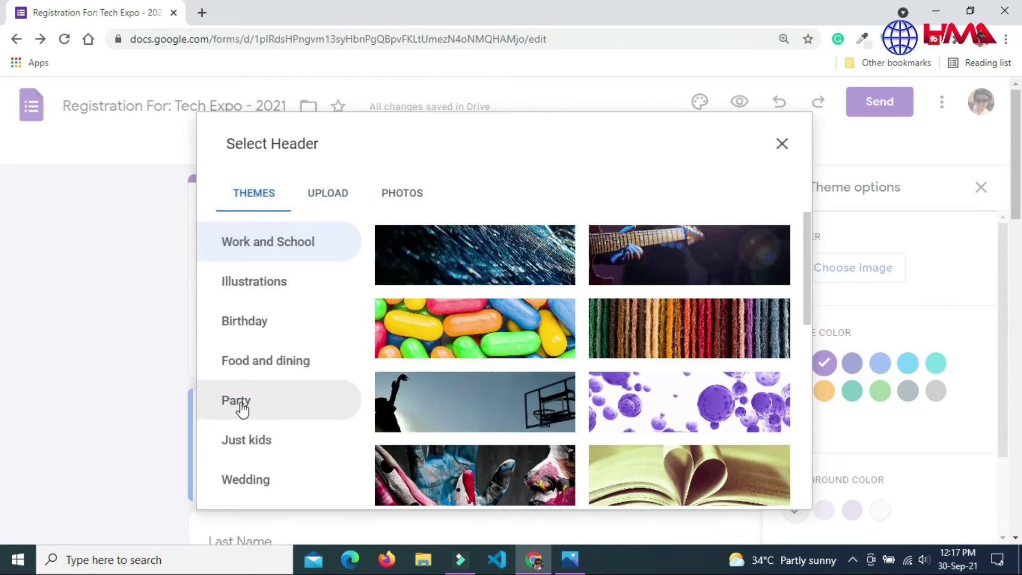
{"action": "left_click", "coordinate": [241, 403]}
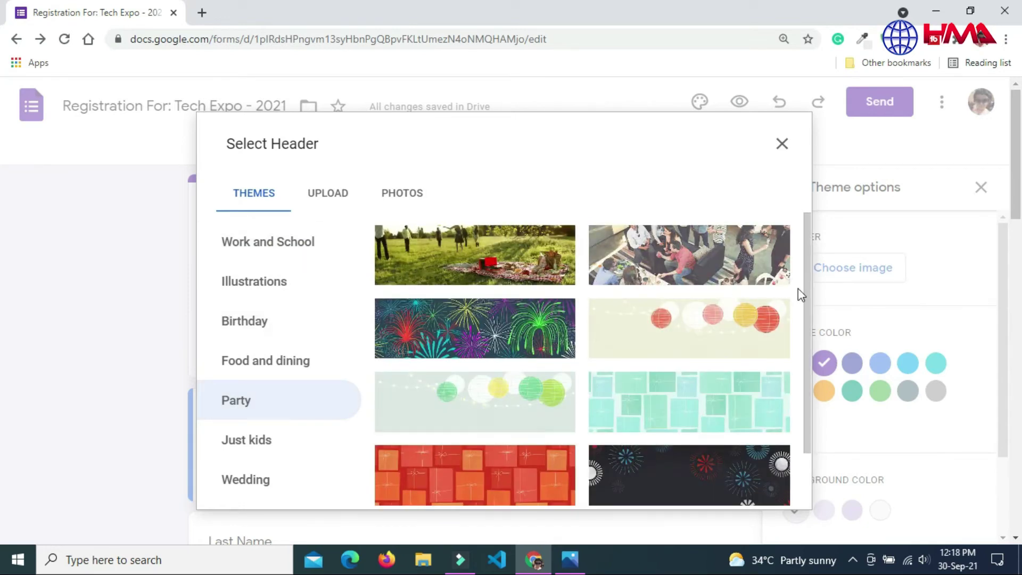
{"action": "left_click_drag", "start_coordinate": [806, 290], "coordinate": [807, 267]}
{"action": "left_click", "coordinate": [766, 266]}
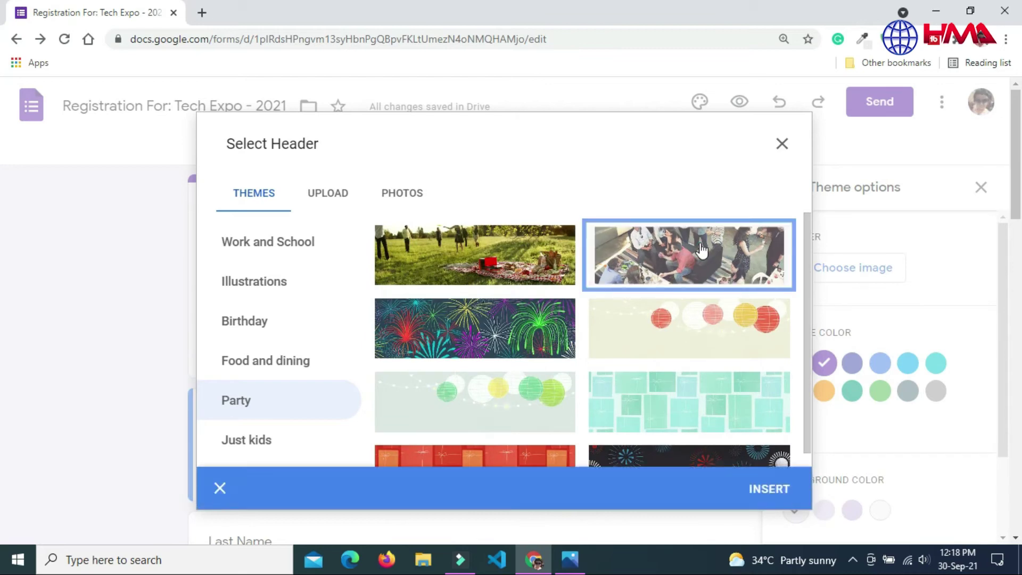
{"action": "left_click", "coordinate": [771, 487]}
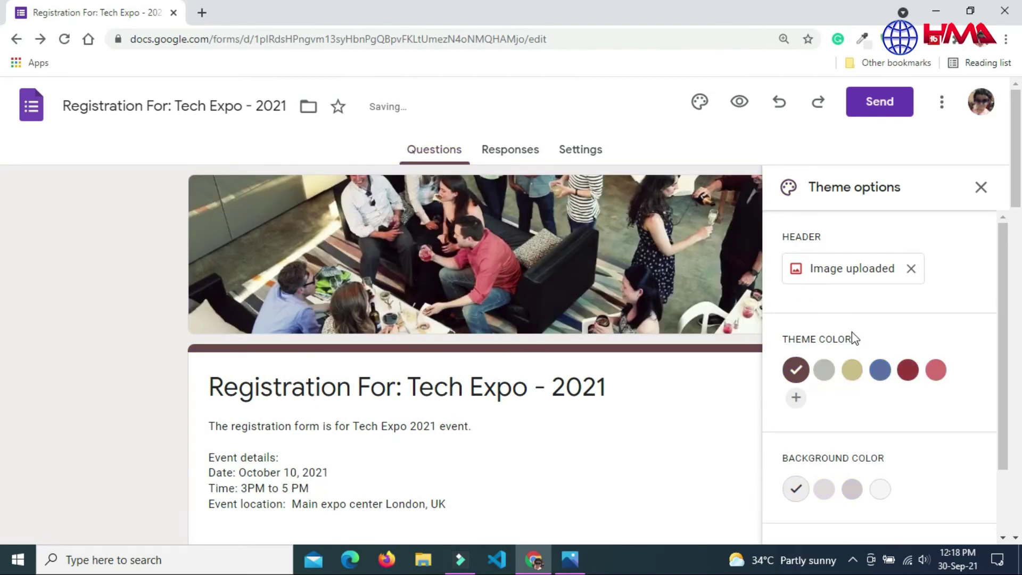
Step: Set a dark red theme colour, pink background and the Playful font
{"action": "left_click", "coordinate": [879, 370]}
{"action": "left_click", "coordinate": [909, 371]}
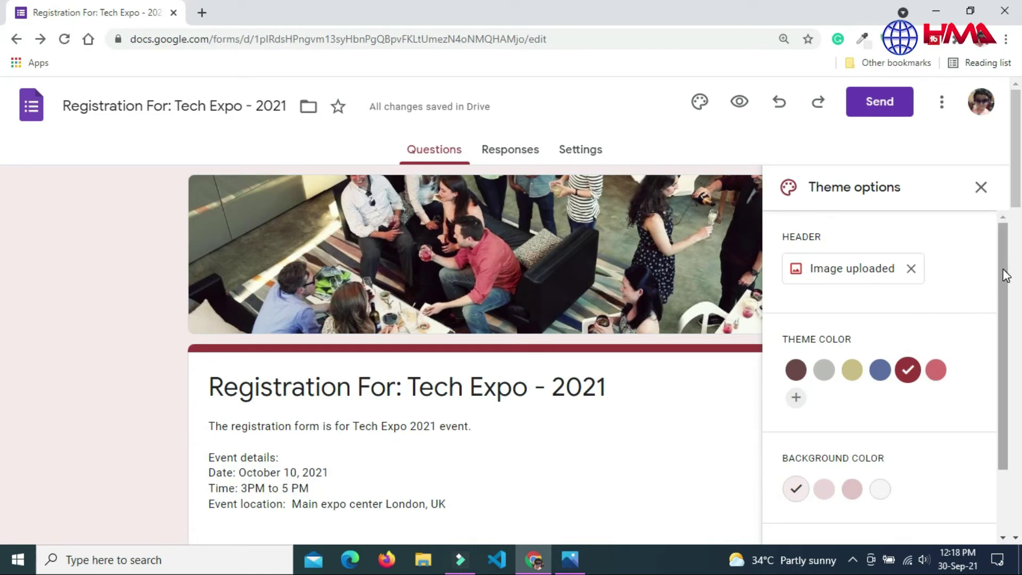
{"action": "left_click_drag", "start_coordinate": [1006, 275], "coordinate": [1005, 338]}
{"action": "left_click", "coordinate": [852, 406]}
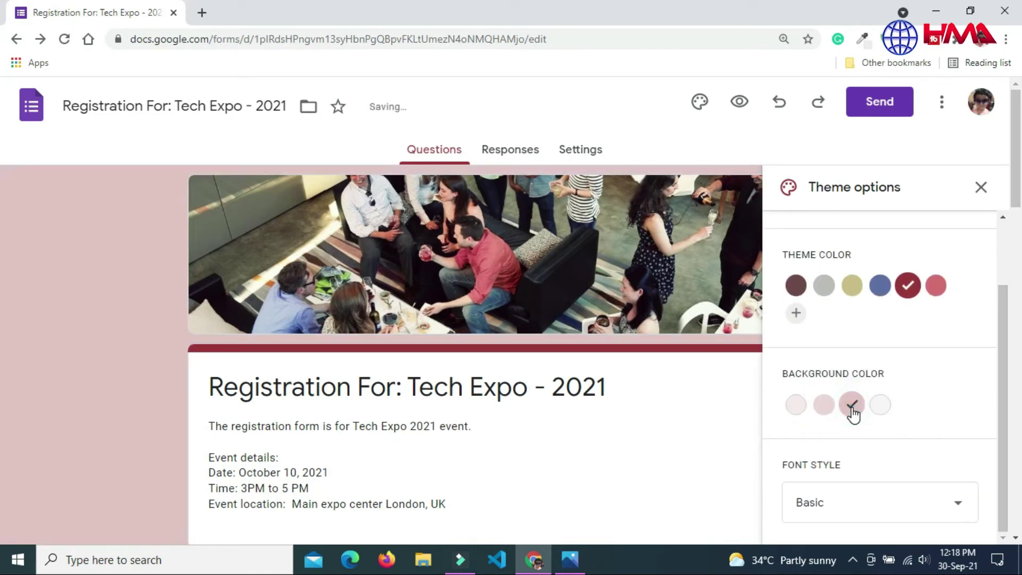
{"action": "left_click", "coordinate": [892, 507]}
{"action": "left_click", "coordinate": [814, 512]}
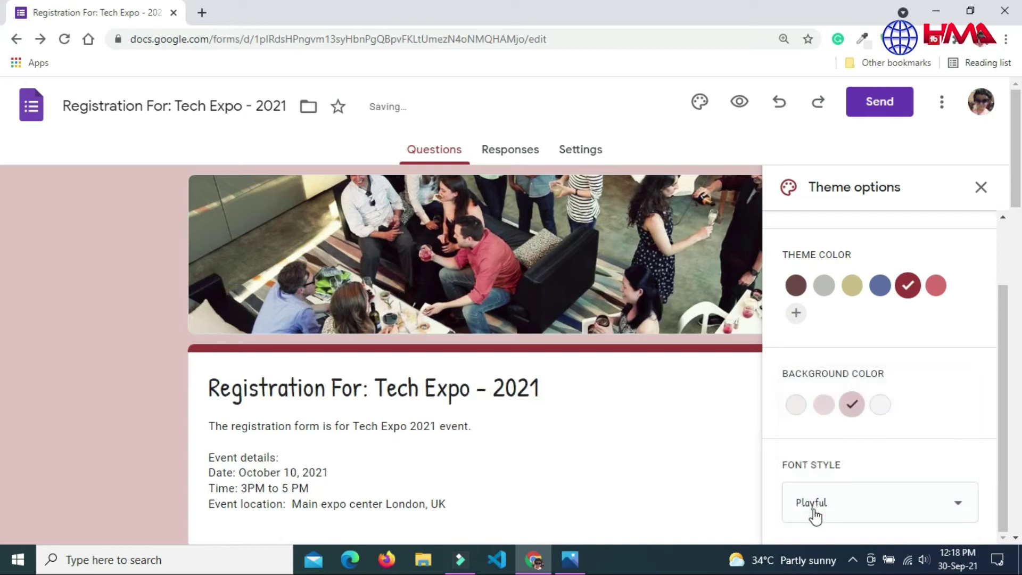
{"action": "left_click_drag", "start_coordinate": [1001, 358], "coordinate": [1004, 279]}
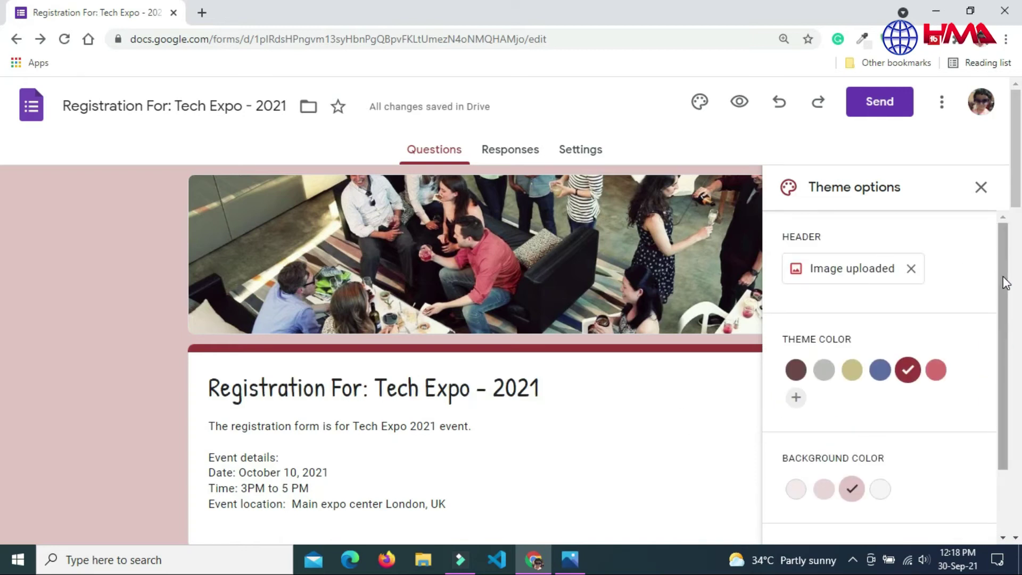
{"action": "left_click", "coordinate": [980, 188]}
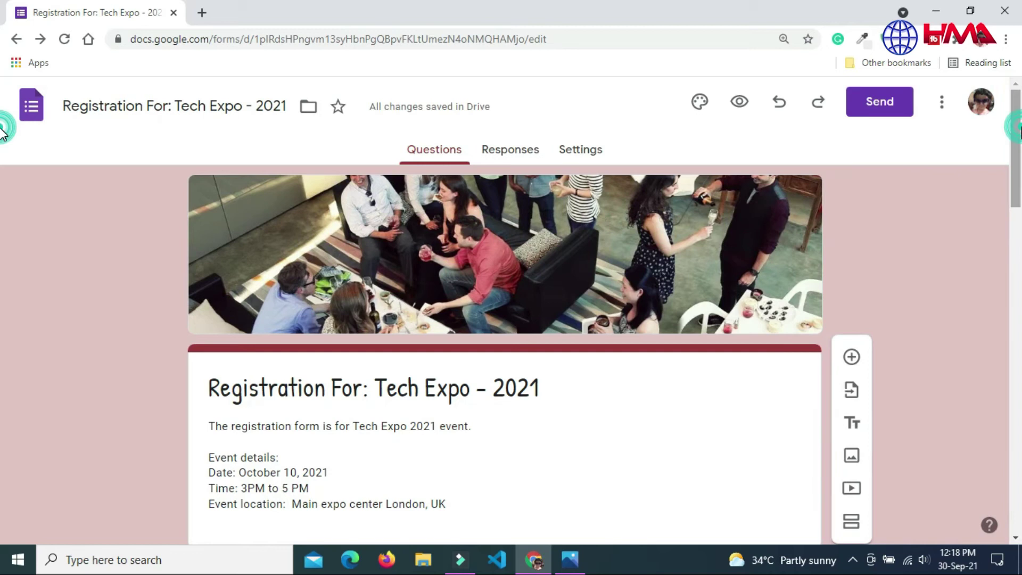
Step: In Responses settings, collect email addresses and send responders a copy when requested
{"action": "left_click", "coordinate": [595, 152]}
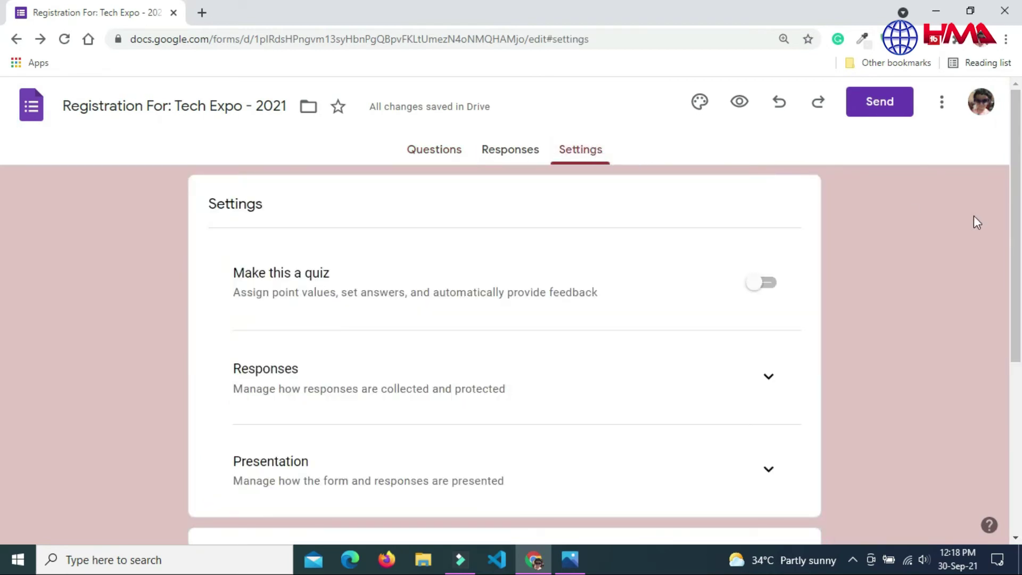
{"action": "scroll", "coordinate": [745, 218], "scroll_direction": "down", "scroll_amount": 1}
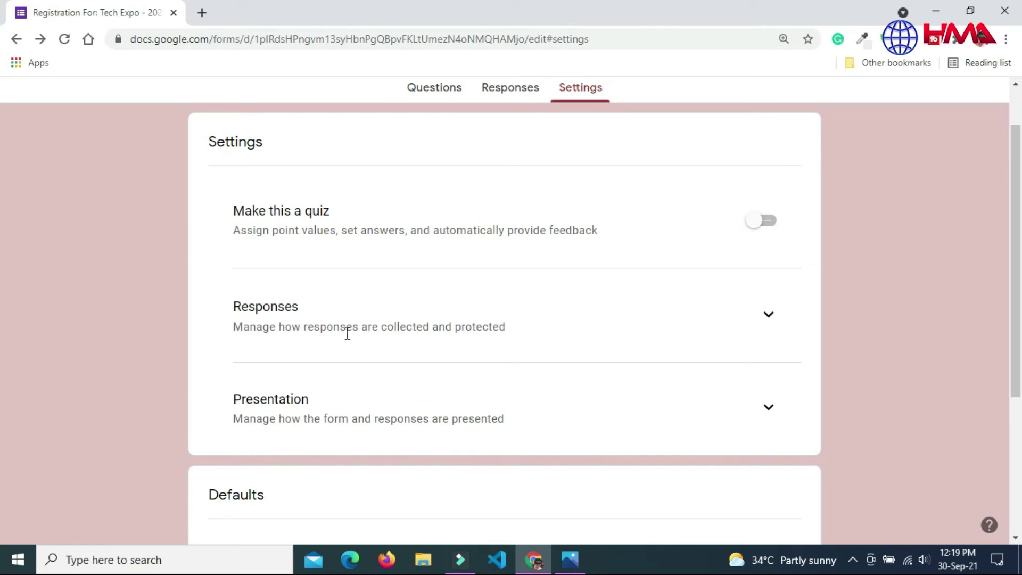
{"action": "left_click", "coordinate": [768, 315]}
{"action": "scroll", "coordinate": [442, 297], "scroll_direction": "down", "scroll_amount": 2}
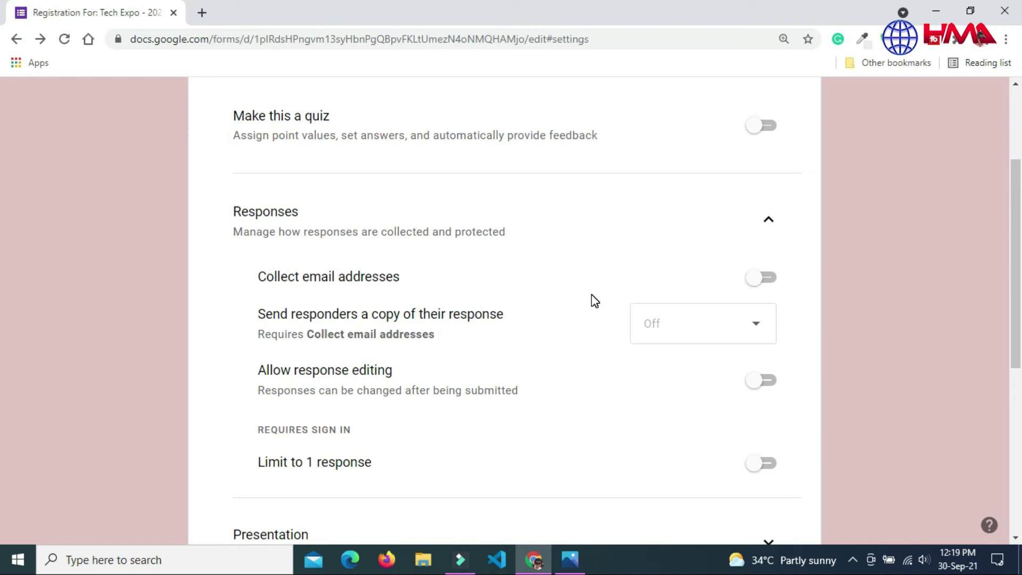
{"action": "left_click", "coordinate": [766, 274]}
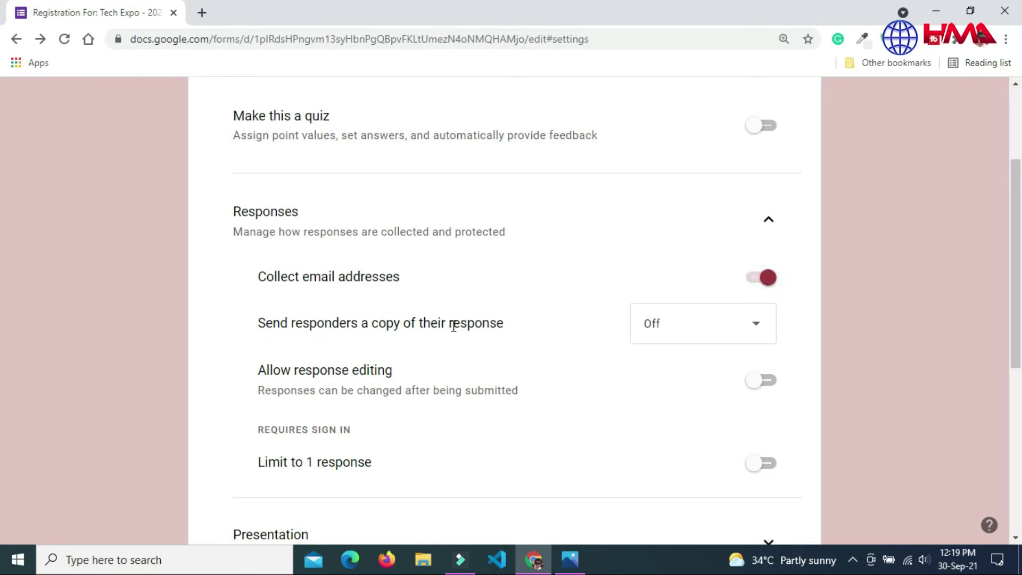
{"action": "left_click", "coordinate": [700, 323]}
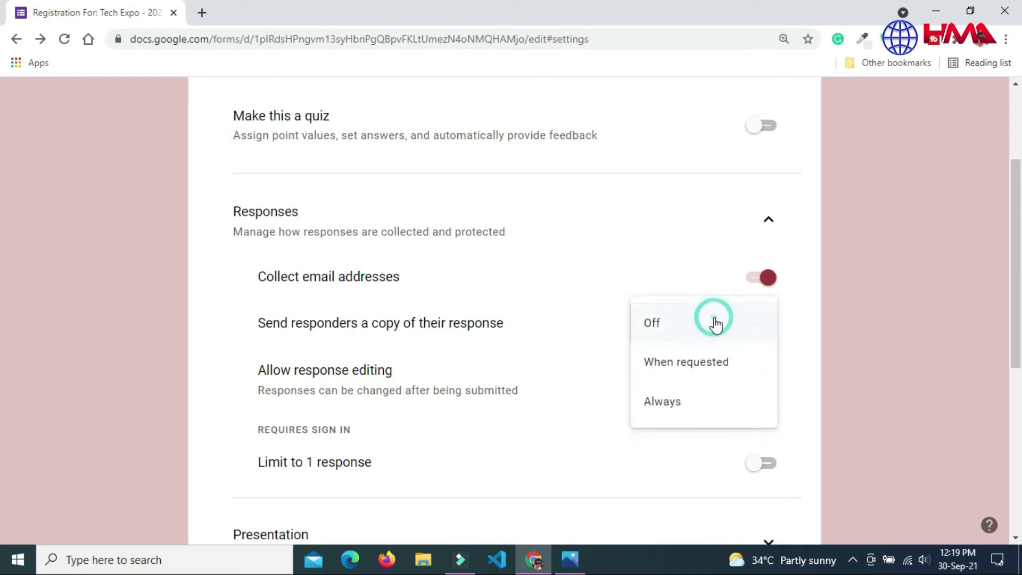
{"action": "left_click", "coordinate": [685, 362]}
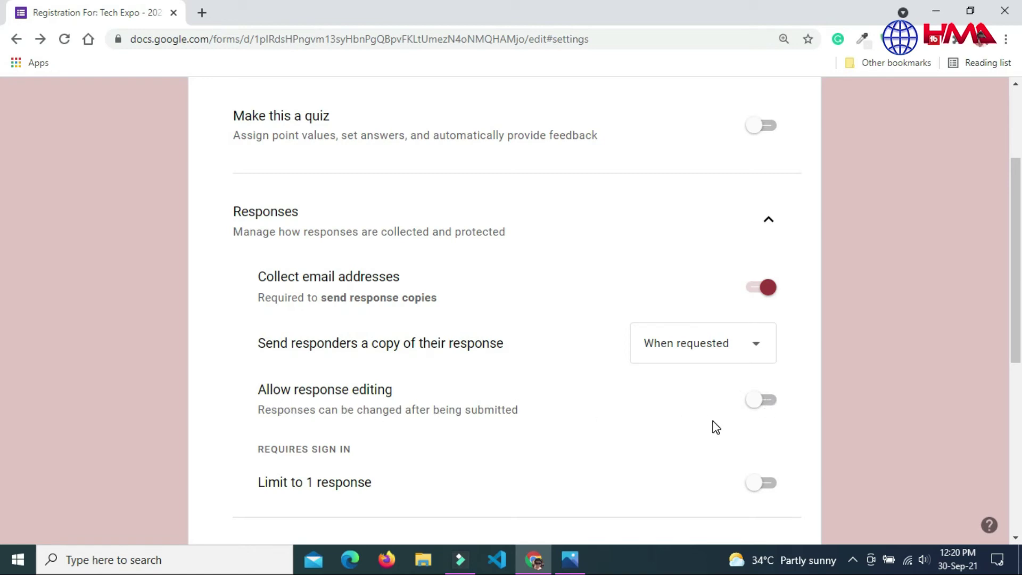
Step: Allow response editing and limit each respondent to 1 response
{"action": "left_click", "coordinate": [766, 410]}
{"action": "left_click", "coordinate": [755, 408]}
{"action": "left_click", "coordinate": [755, 408]}
{"action": "scroll", "coordinate": [422, 358], "scroll_direction": "down", "scroll_amount": 3}
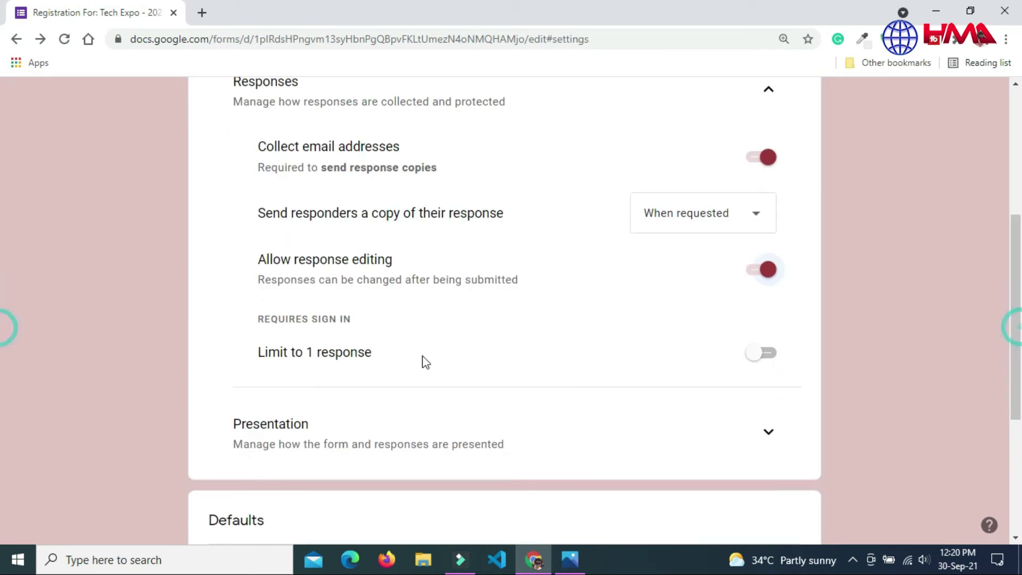
{"action": "left_click", "coordinate": [765, 354]}
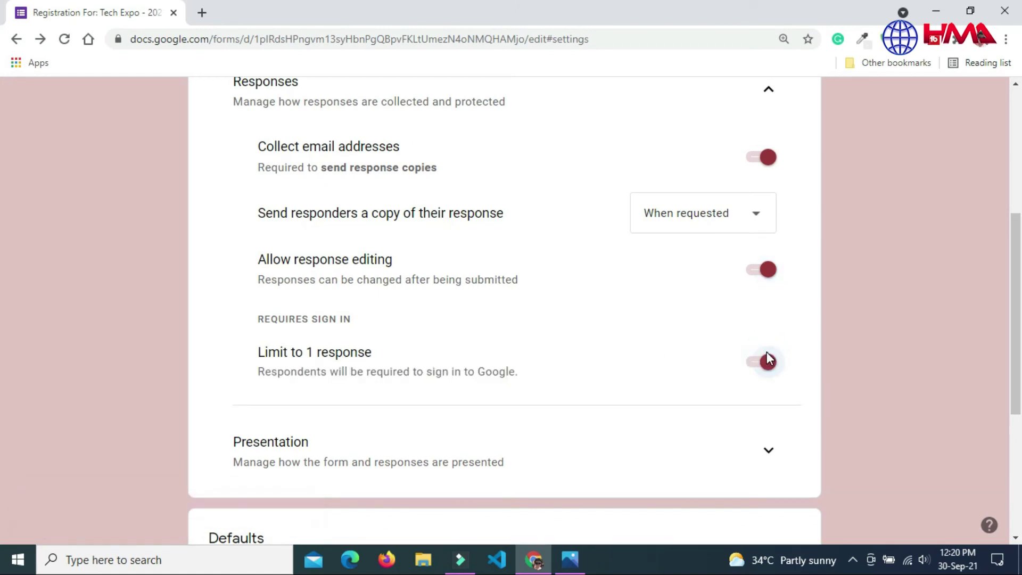
{"action": "scroll", "coordinate": [766, 352], "scroll_direction": "up", "scroll_amount": 5}
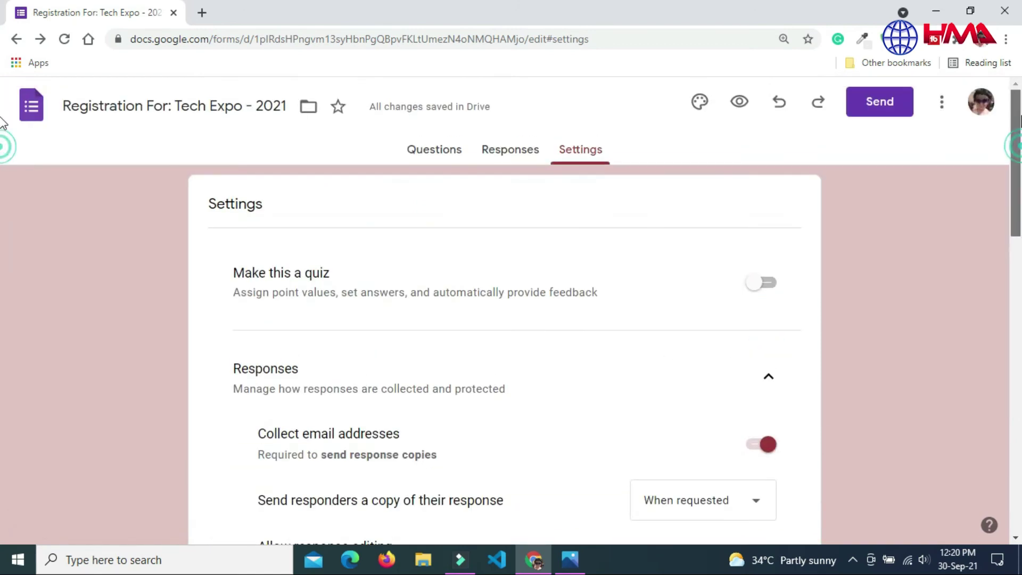
Step: Generate a shortened link in the Send form dialog's Link tab, then close the dialog
{"action": "left_click", "coordinate": [875, 107]}
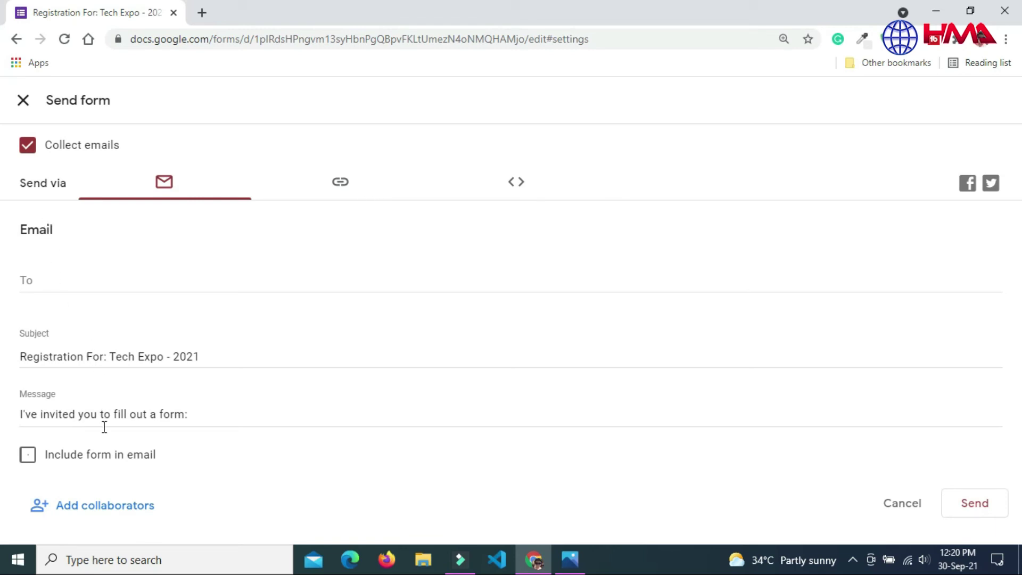
{"action": "left_click", "coordinate": [43, 270]}
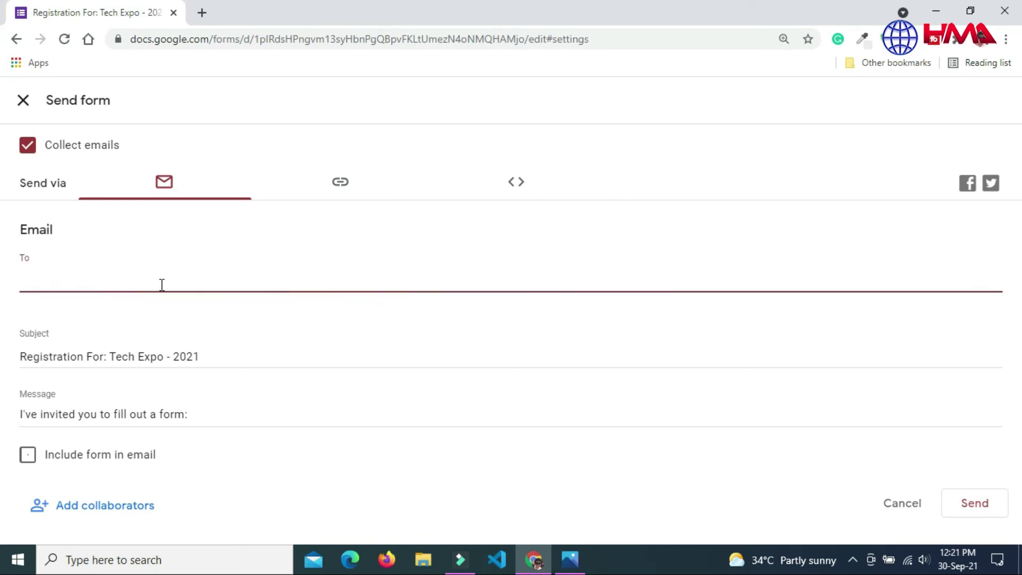
{"action": "left_click", "coordinate": [340, 184]}
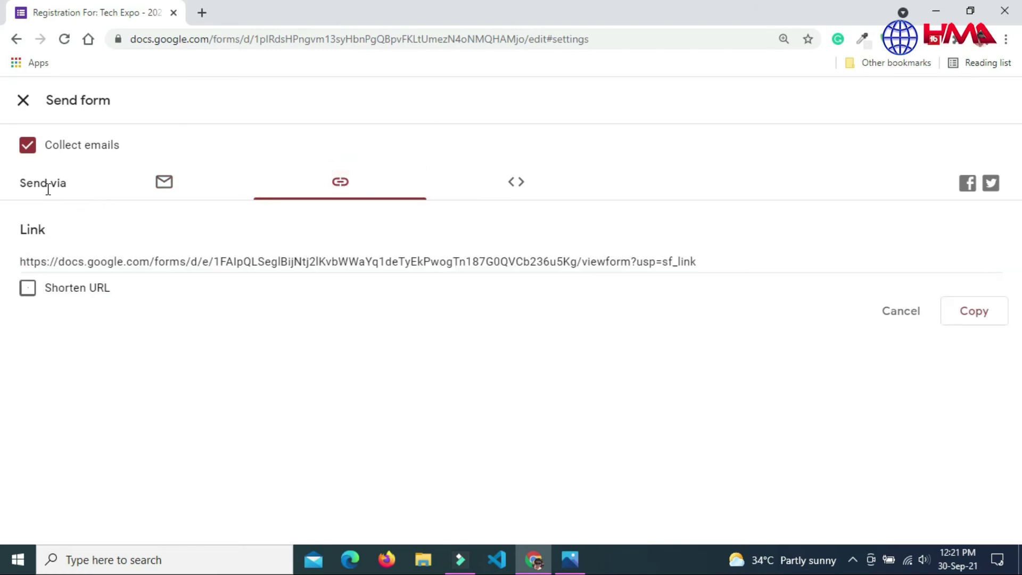
{"action": "left_click", "coordinate": [28, 288]}
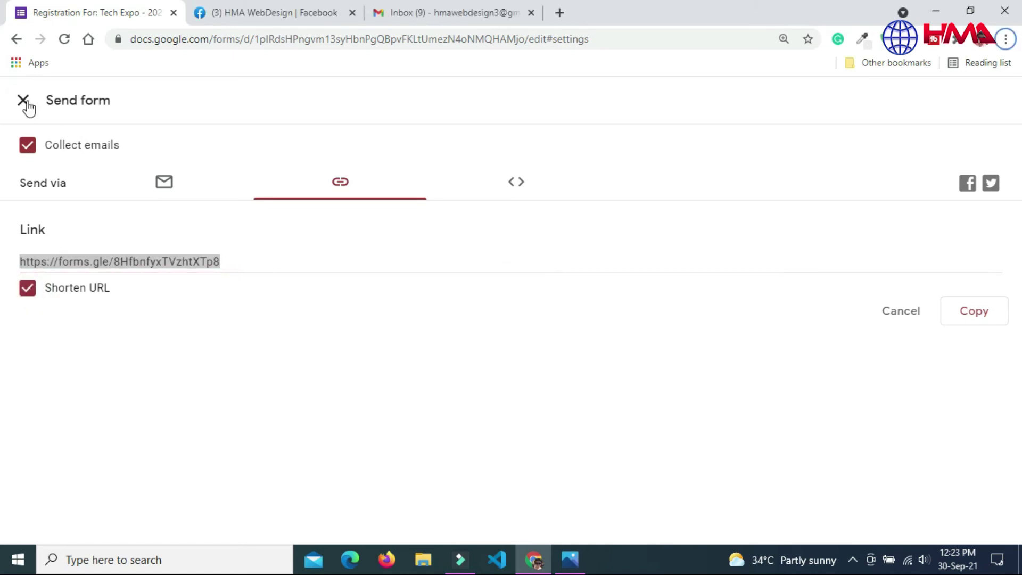
{"action": "left_click", "coordinate": [23, 101]}
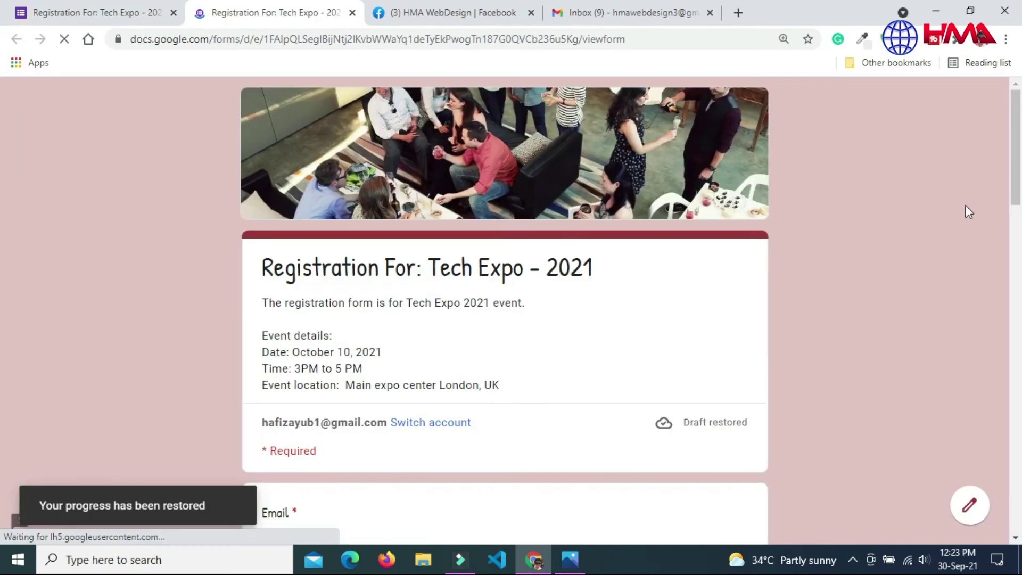
Step: In the live form, trigger the Email required error and the First Name length check
{"action": "scroll", "coordinate": [420, 247], "scroll_direction": "down", "scroll_amount": 5}
{"action": "left_click", "coordinate": [378, 243]}
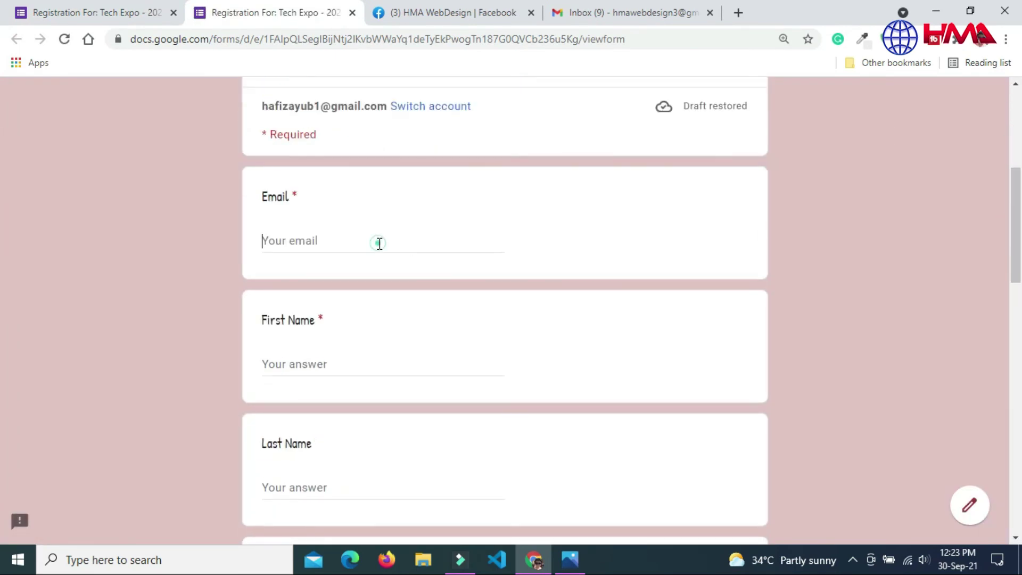
{"action": "left_click", "coordinate": [316, 361]}
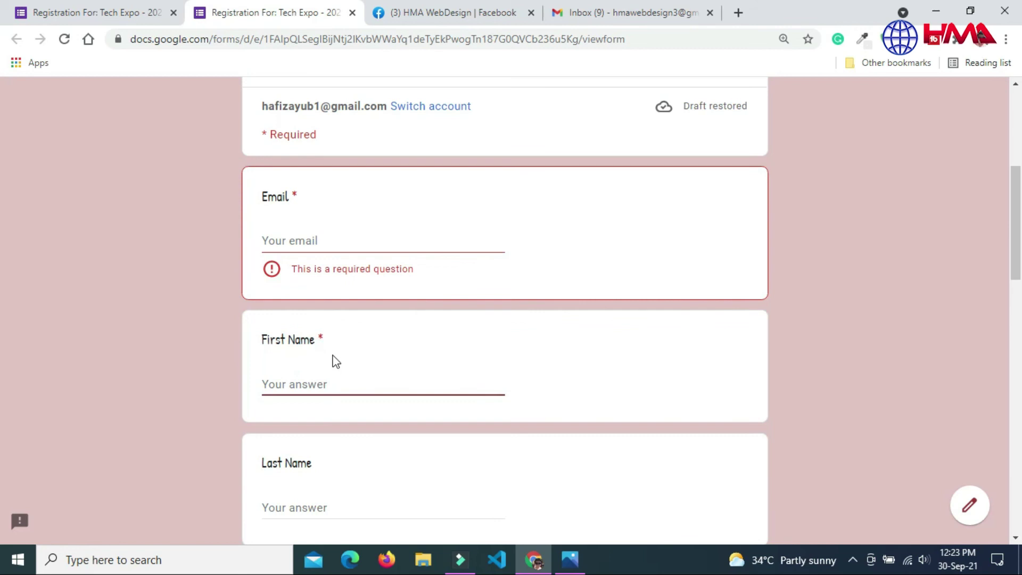
{"action": "left_click", "coordinate": [342, 519]}
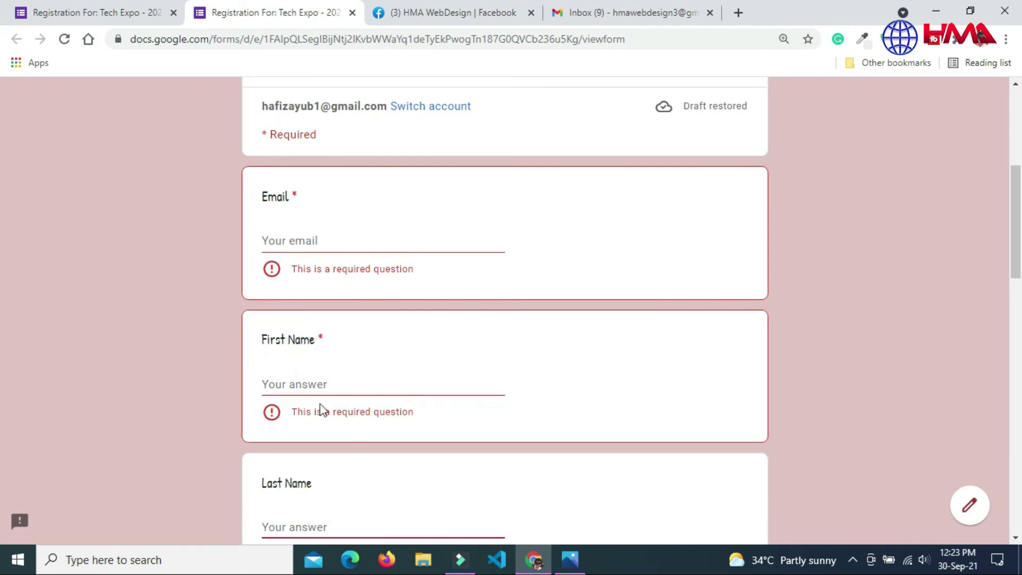
{"action": "left_click", "coordinate": [314, 379]}
{"action": "type", "text": "zz"}
{"action": "left_click", "coordinate": [319, 524]}
{"action": "left_click", "coordinate": [338, 410]}
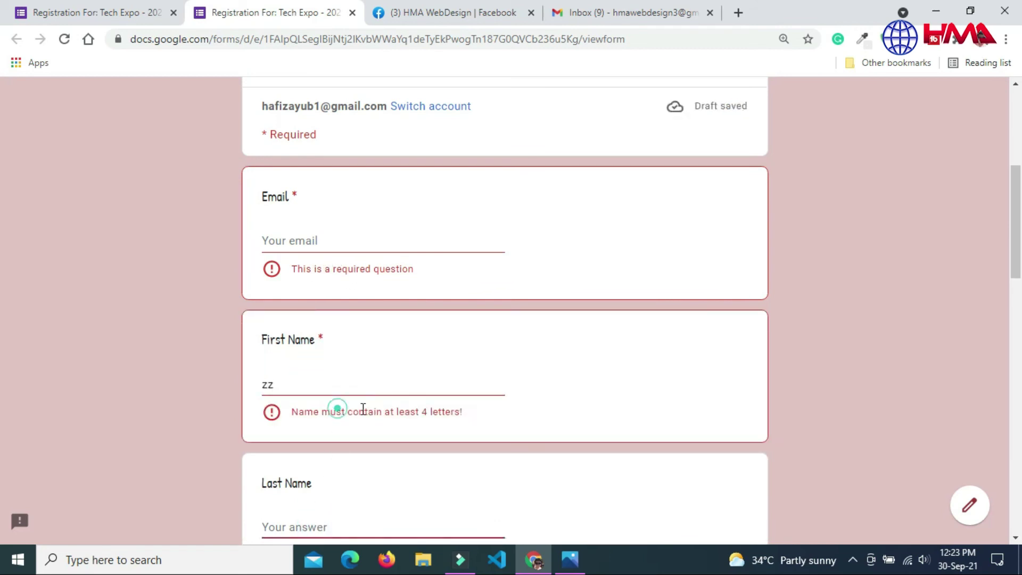
{"action": "left_click", "coordinate": [354, 387]}
{"action": "type", "text": "mck"}
Step: Test the phone number validation by entering invalid text in that answer
{"action": "scroll", "coordinate": [504, 182], "scroll_direction": "down", "scroll_amount": 7}
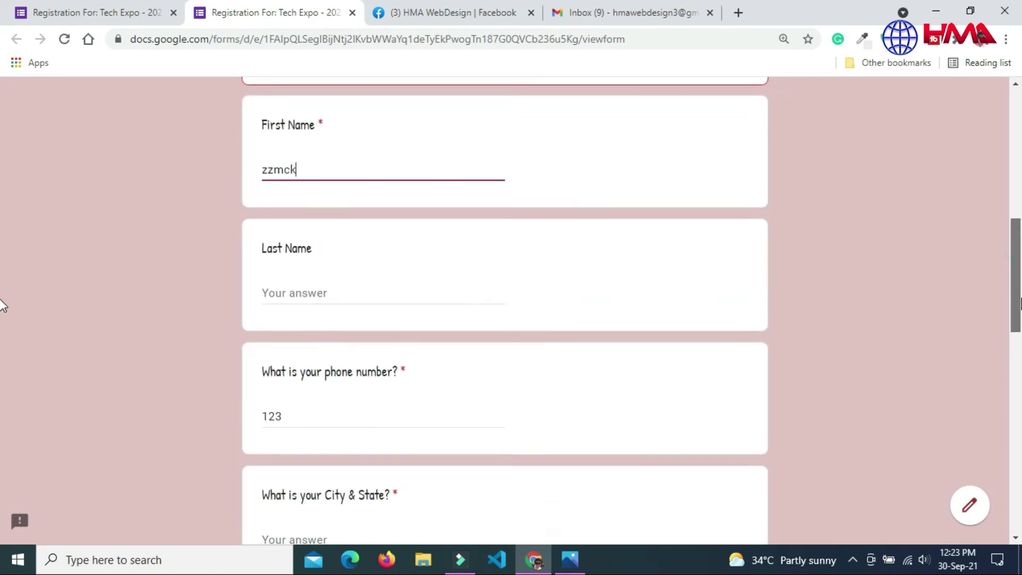
{"action": "left_click", "coordinate": [386, 250]}
{"action": "left_click", "coordinate": [372, 373]}
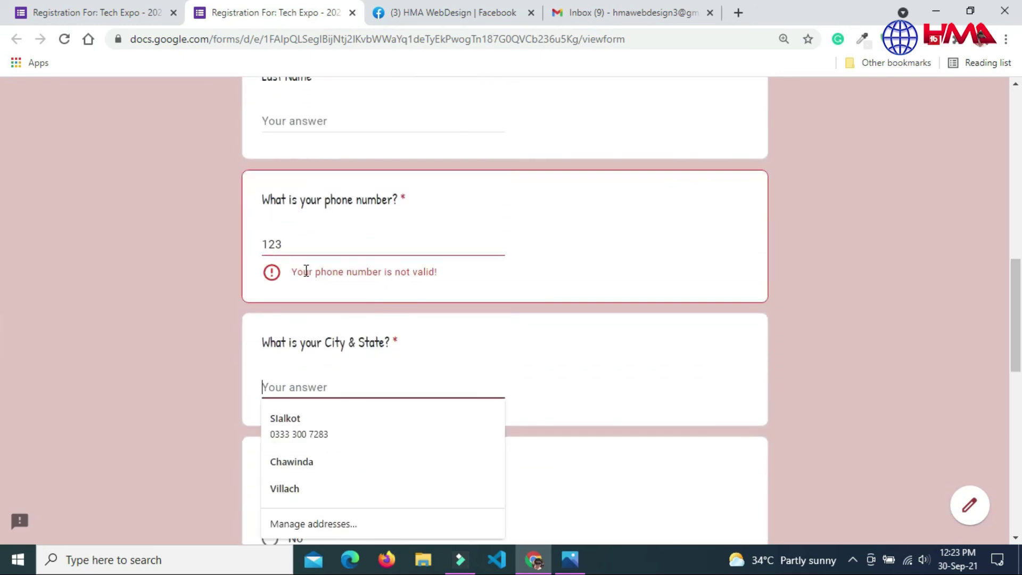
{"action": "left_click_drag", "start_coordinate": [299, 271], "coordinate": [434, 272]}
{"action": "left_click", "coordinate": [365, 251]}
{"action": "type", "text": "ssdfsdf"}
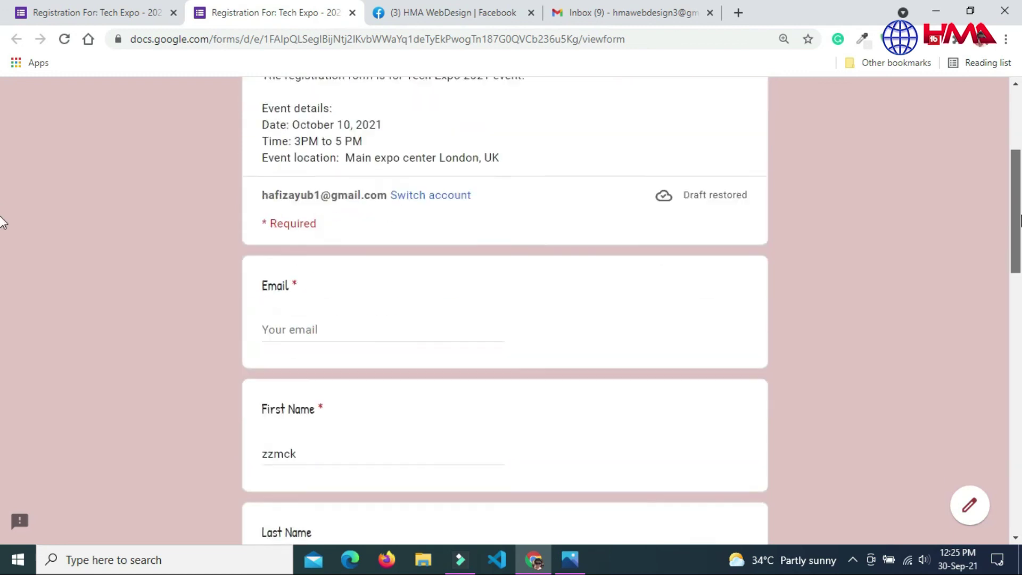
Step: Enter an email address, request a copy of responses and submit the registration
{"action": "scroll", "coordinate": [4, 234], "scroll_direction": "down", "scroll_amount": 2}
{"action": "left_click", "coordinate": [370, 242]}
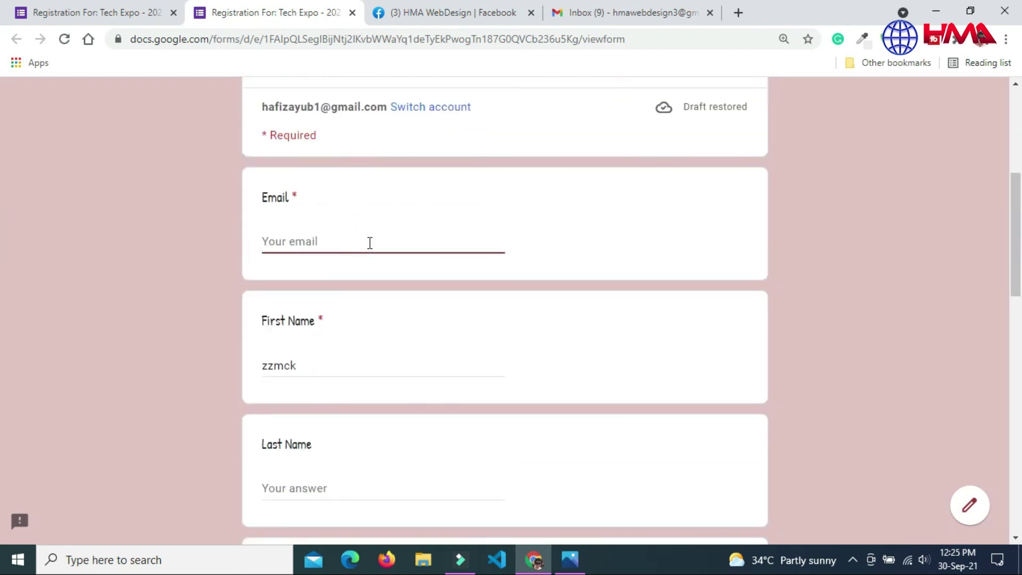
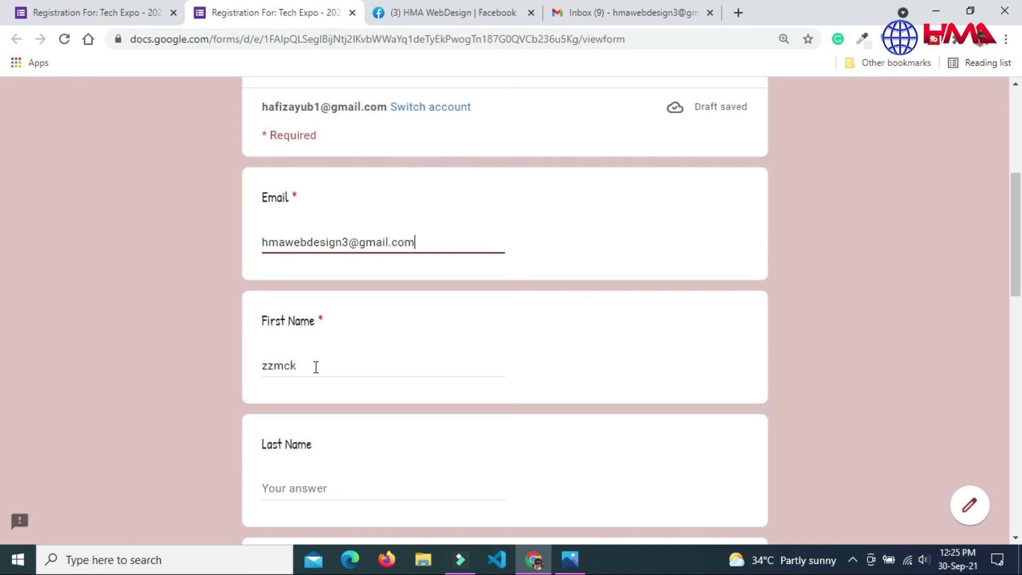
{"action": "left_click", "coordinate": [314, 365]}
{"action": "scroll", "coordinate": [456, 312], "scroll_direction": "down", "scroll_amount": 6}
{"action": "scroll", "coordinate": [2, 349], "scroll_direction": "down", "scroll_amount": 10}
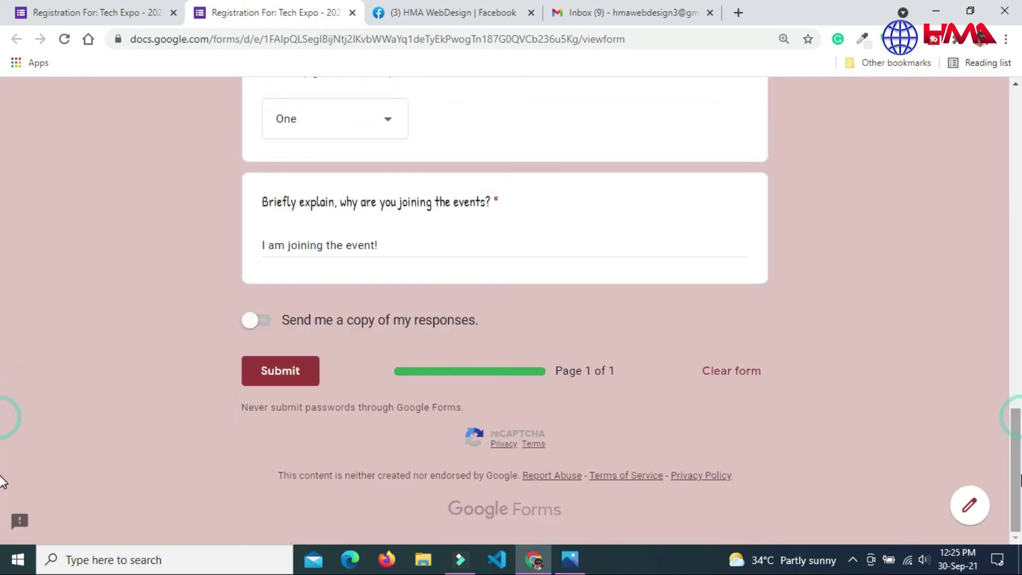
{"action": "left_click", "coordinate": [400, 273]}
{"action": "left_click", "coordinate": [264, 321]}
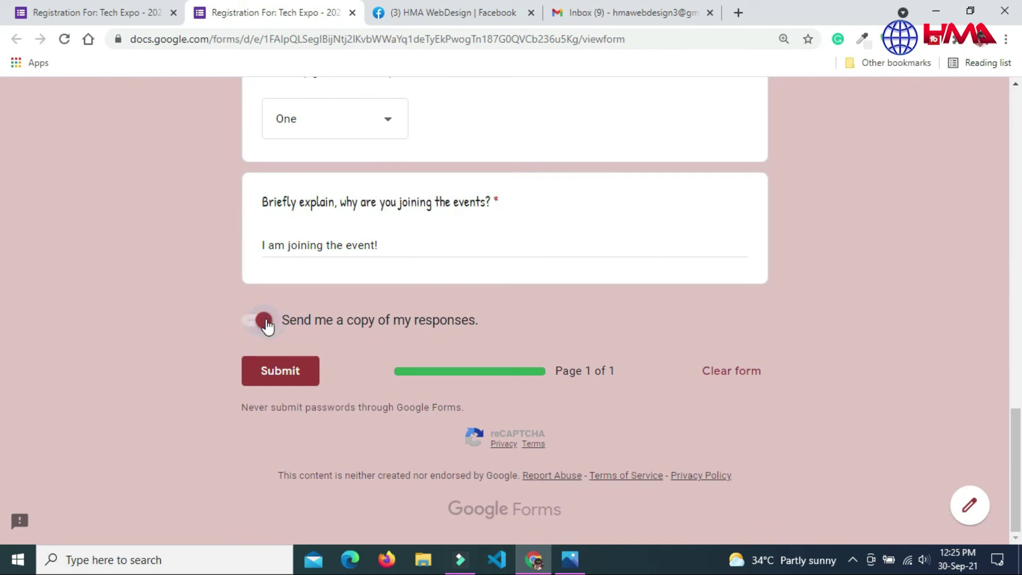
{"action": "left_click", "coordinate": [270, 375]}
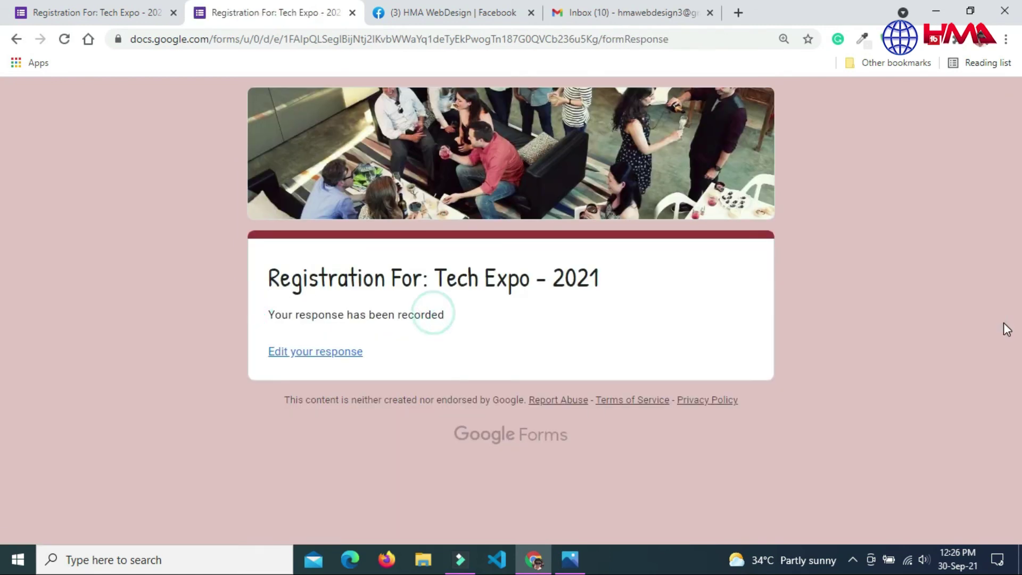
{"action": "left_click", "coordinate": [107, 12]}
Step: Generate a shortened form link, then show the 640 × 1841 px embed HTML code
{"action": "left_click", "coordinate": [876, 104]}
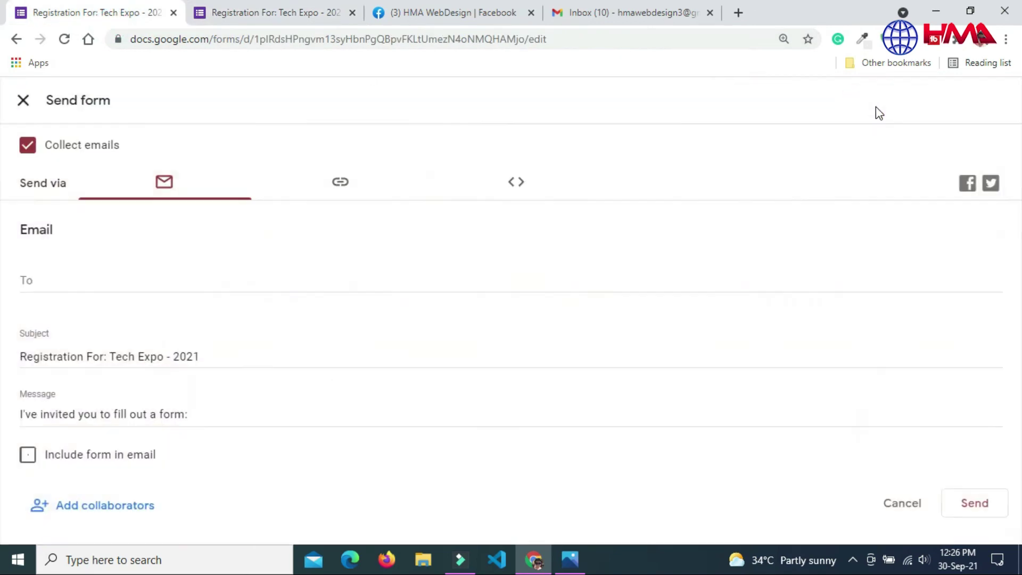
{"action": "left_click", "coordinate": [342, 183]}
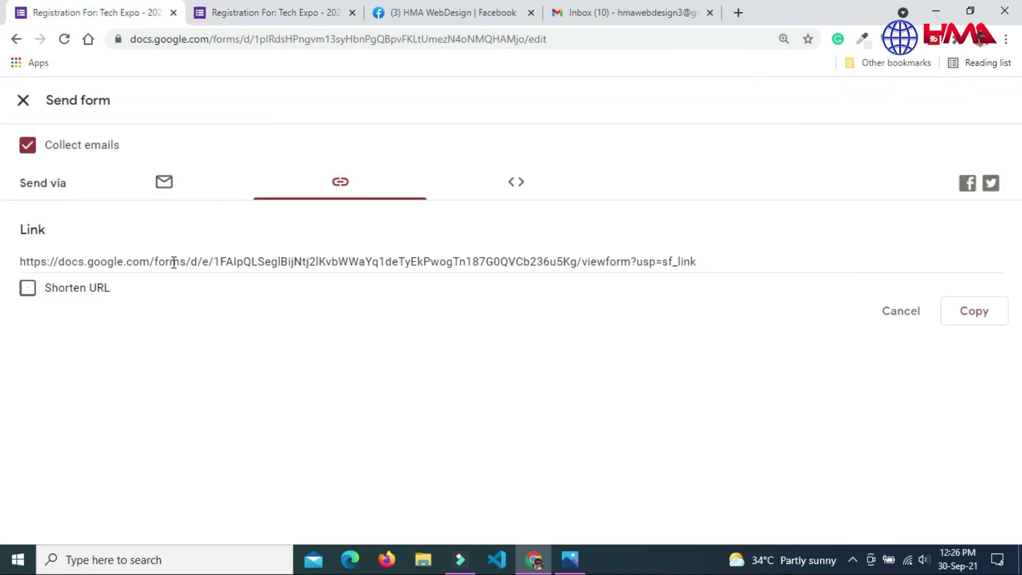
{"action": "left_click", "coordinate": [28, 288]}
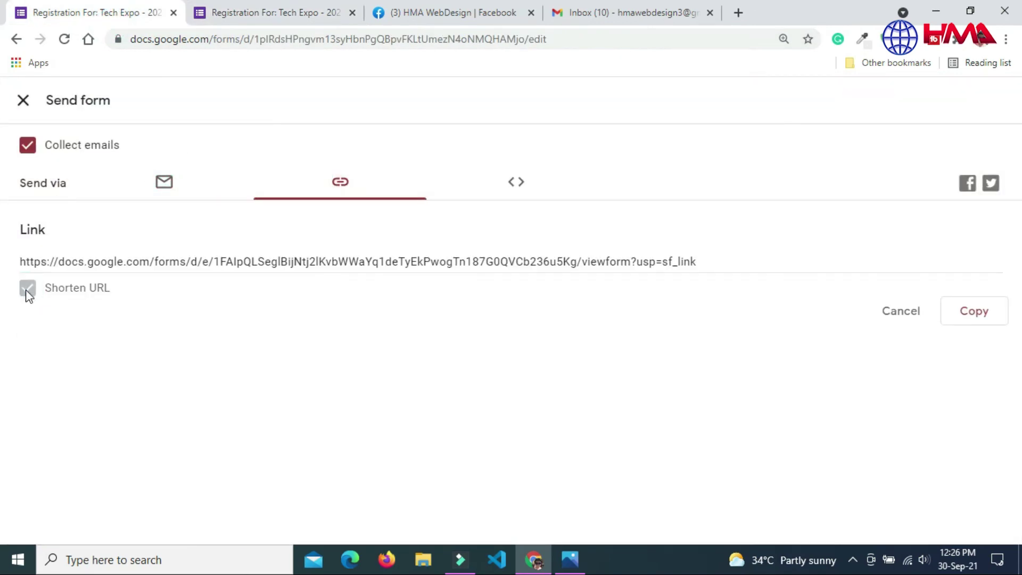
{"action": "left_click", "coordinate": [509, 192]}
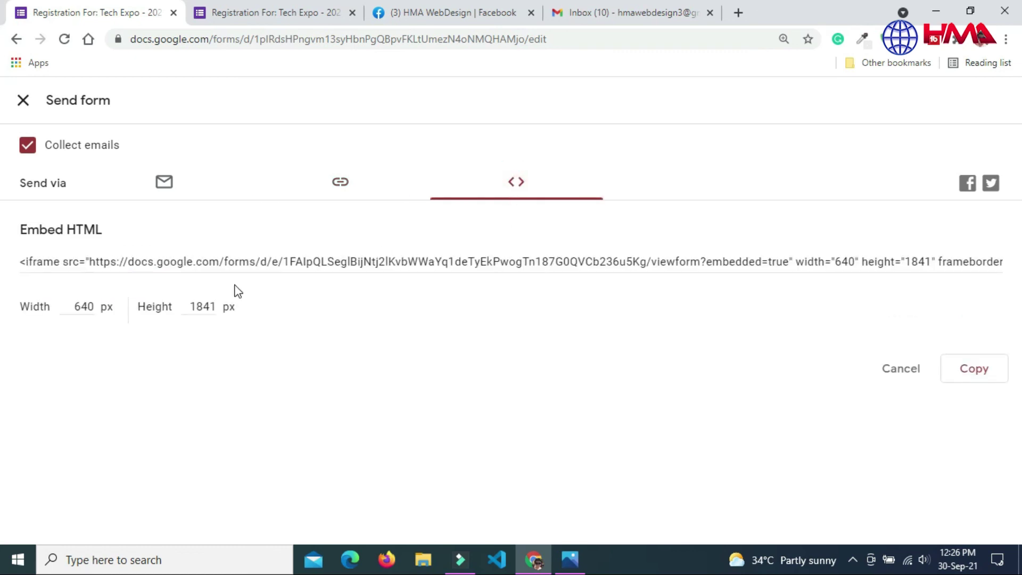